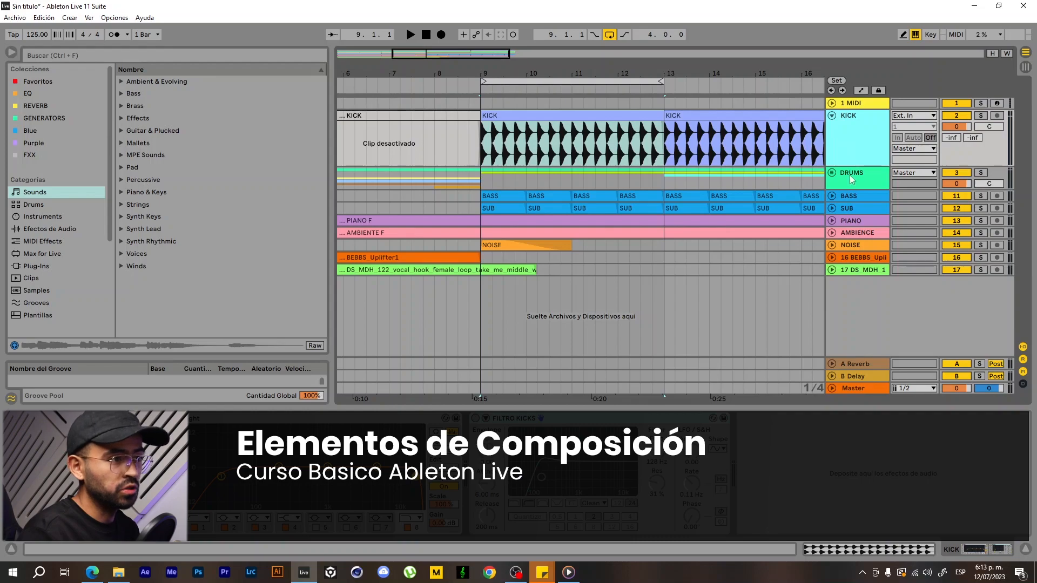
Look through the project's elements by selecting DRUMS, BASS, SUB, PIANO, NOISE, the uplifter track and the vocal track in turn
{"action": "left_click", "coordinate": [850, 175]}
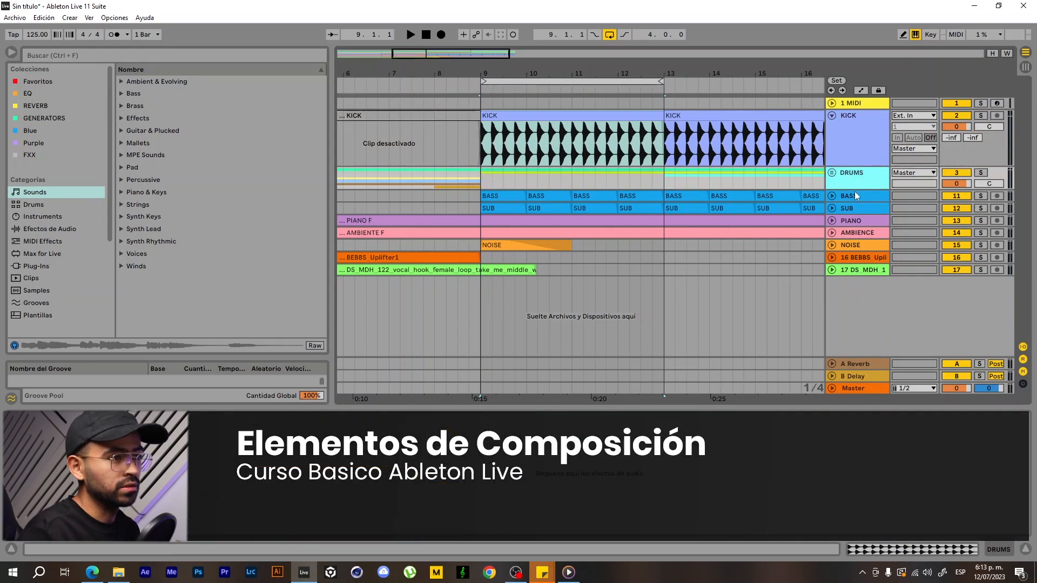
{"action": "left_click", "coordinate": [853, 195]}
{"action": "left_click", "coordinate": [852, 207]}
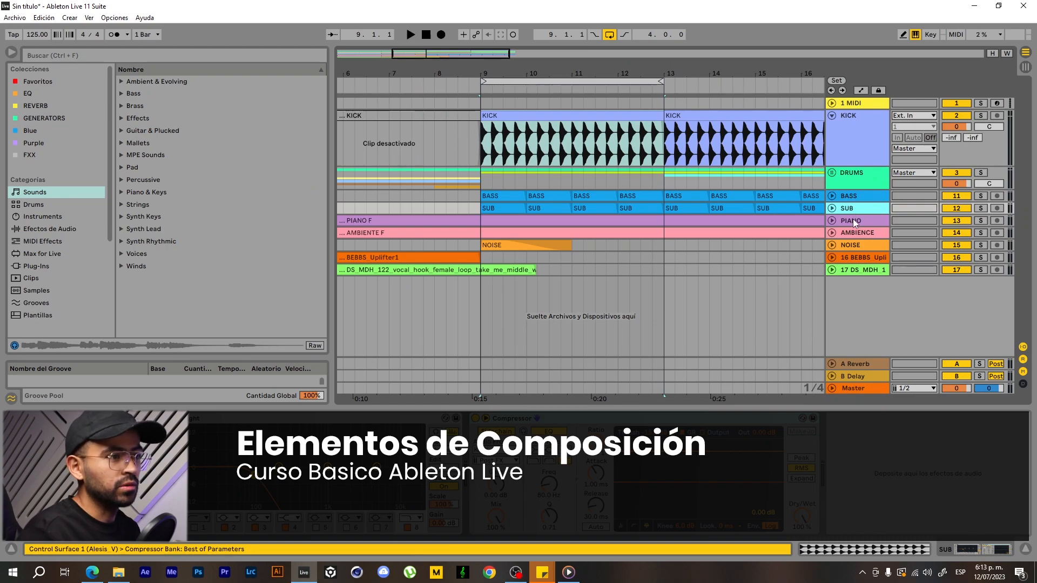
{"action": "left_click", "coordinate": [854, 224]}
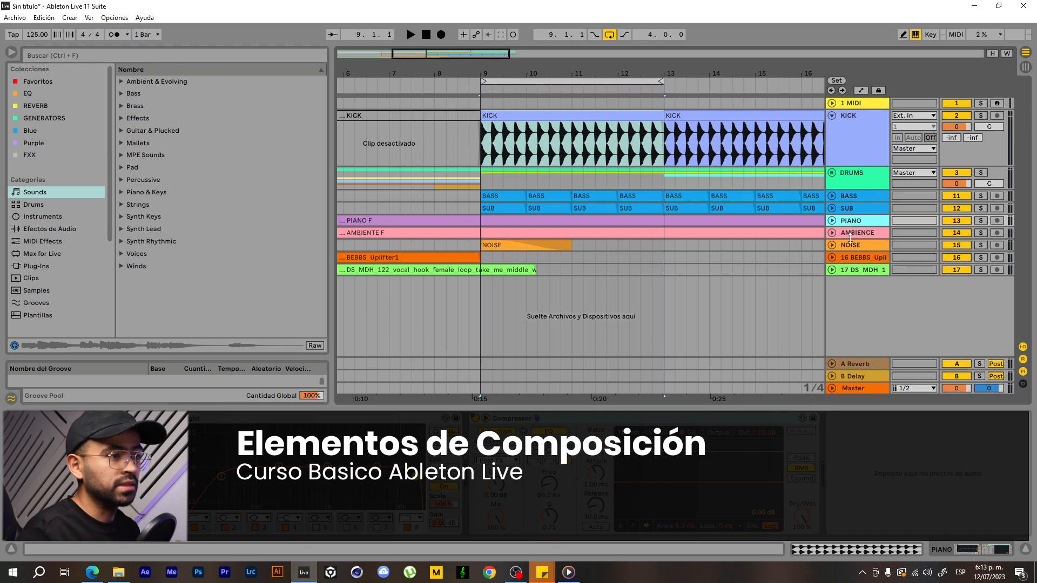
{"action": "left_click", "coordinate": [852, 247]}
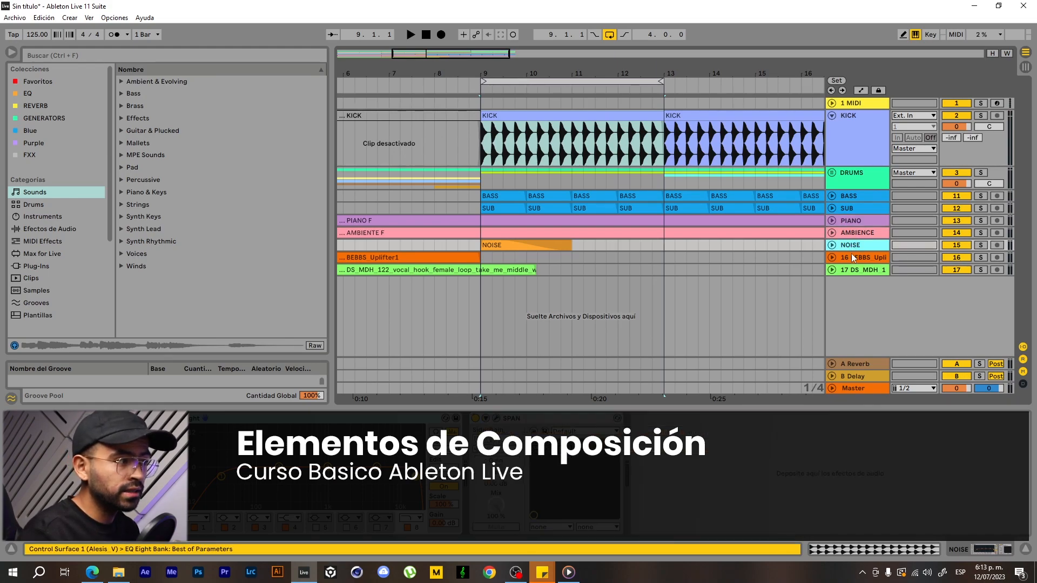
{"action": "left_click", "coordinate": [853, 258]}
{"action": "left_click", "coordinate": [853, 270]}
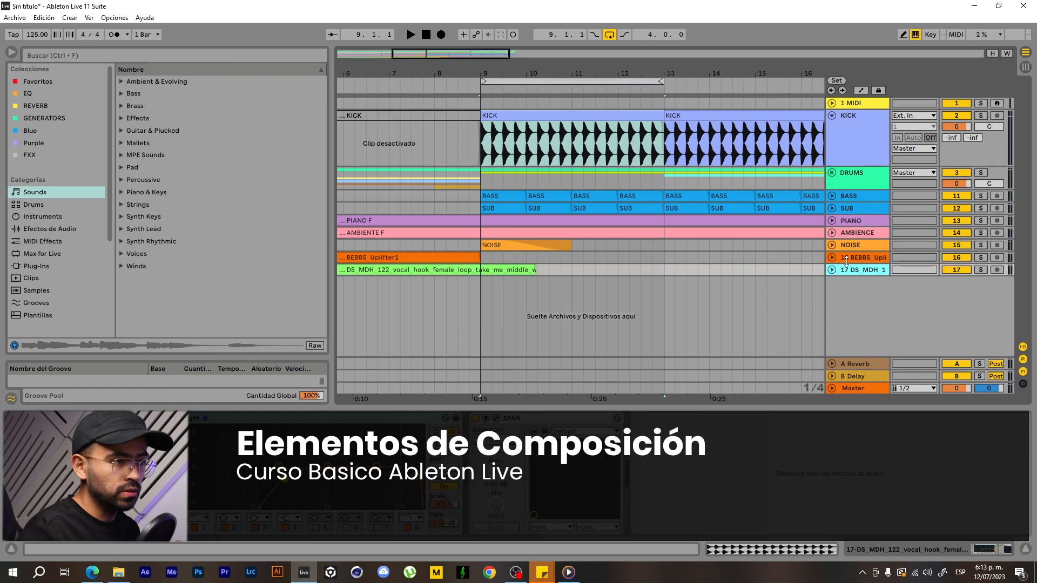
{"action": "left_click", "coordinate": [438, 269]}
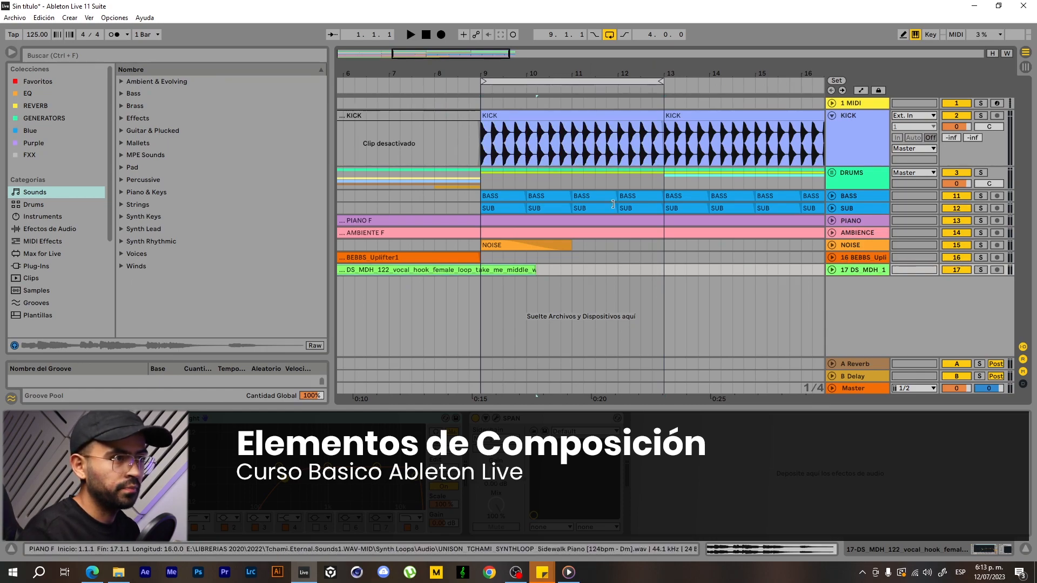
Solo the KICK track and play its first clip from bar 9
{"action": "left_click", "coordinate": [835, 134]}
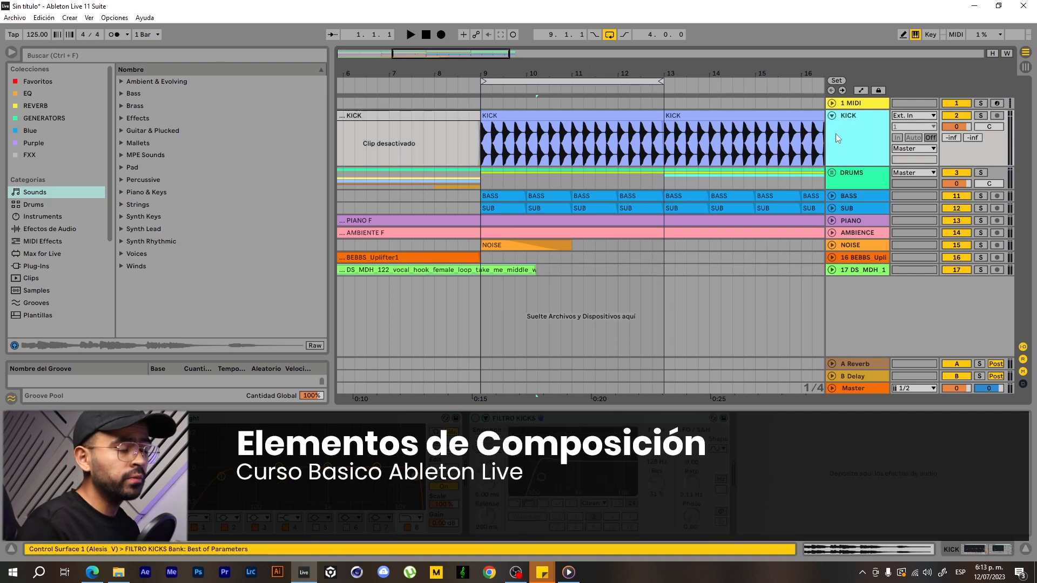
{"action": "left_click", "coordinate": [622, 112]}
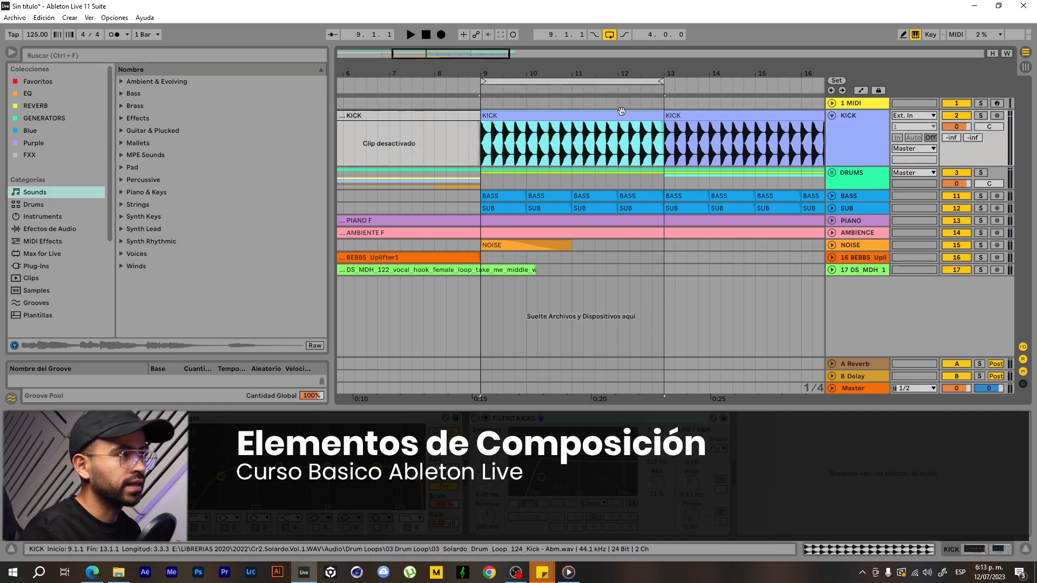
{"action": "left_click_drag", "start_coordinate": [613, 67], "coordinate": [614, 77]}
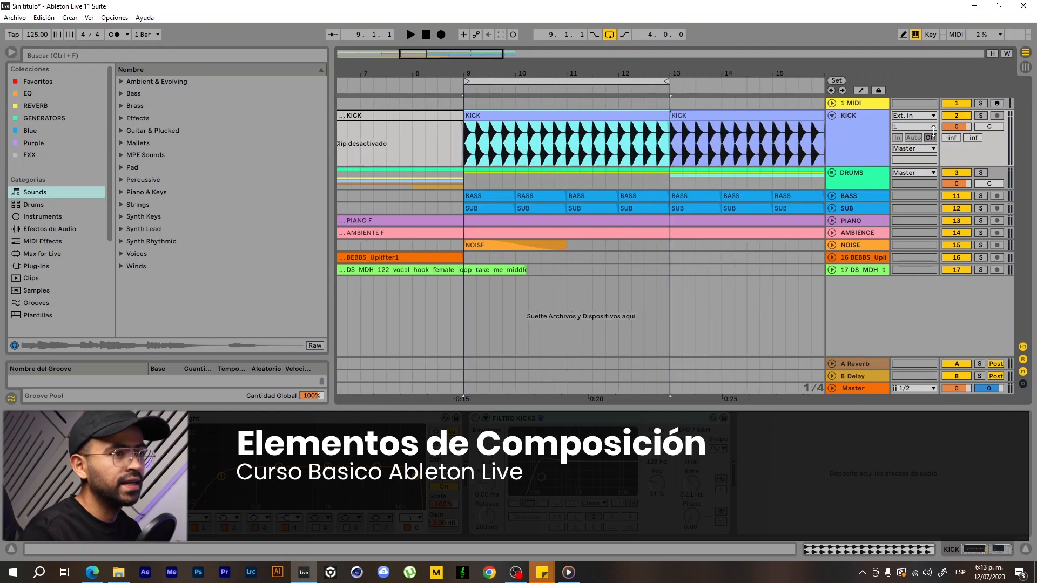
{"action": "left_click", "coordinate": [980, 116]}
{"action": "key", "text": "space"}
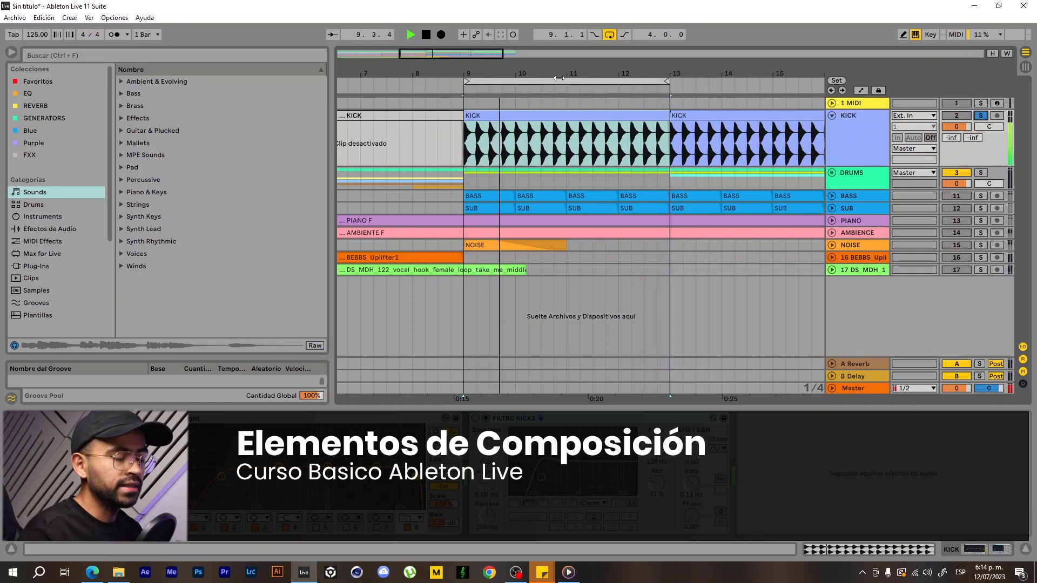
Select the first KICK clip during playback and stop the transport
{"action": "left_click_drag", "start_coordinate": [559, 79], "coordinate": [559, 74]}
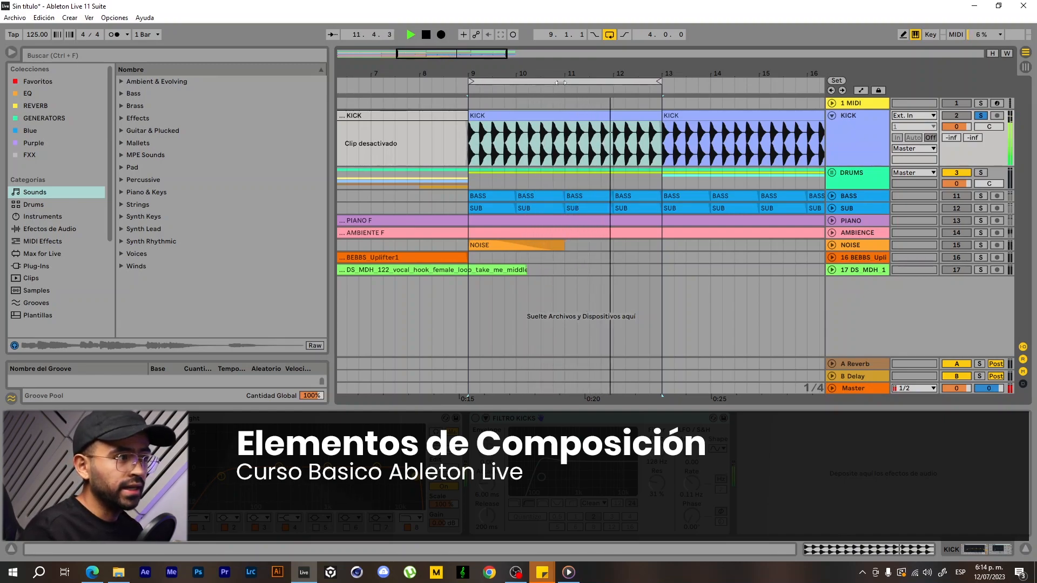
{"action": "left_click", "coordinate": [557, 112]}
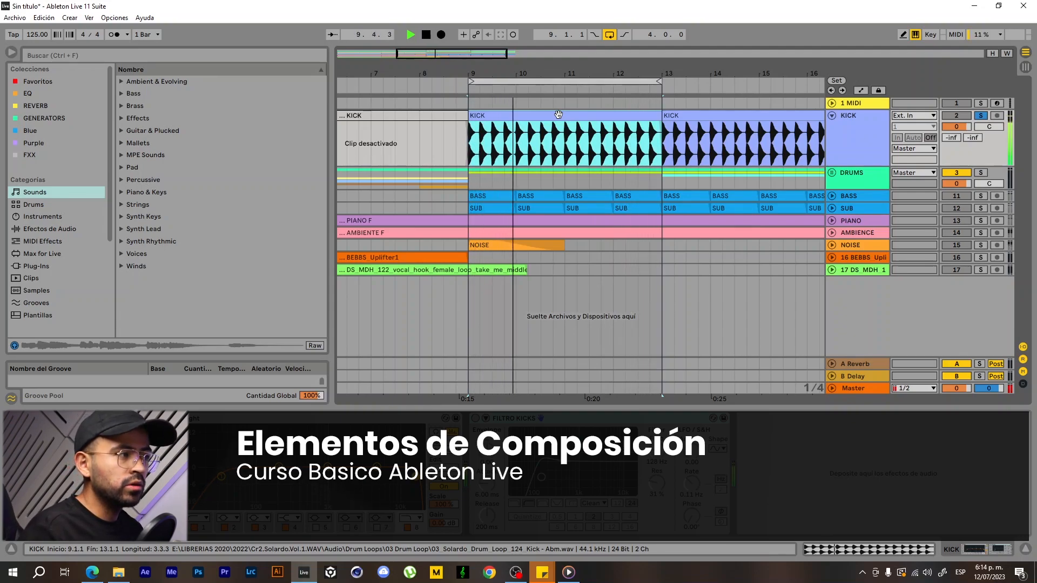
{"action": "key", "text": "space"}
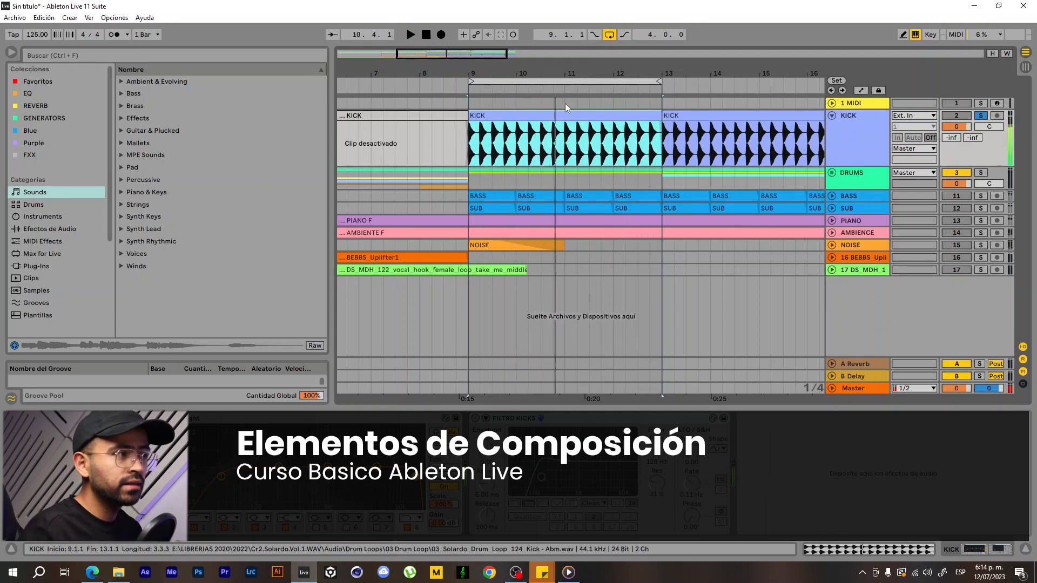
Extend the arrangement loop to end at bar 17, making it 8 bars long from bar 9
{"action": "left_click_drag", "start_coordinate": [575, 73], "coordinate": [574, 60]}
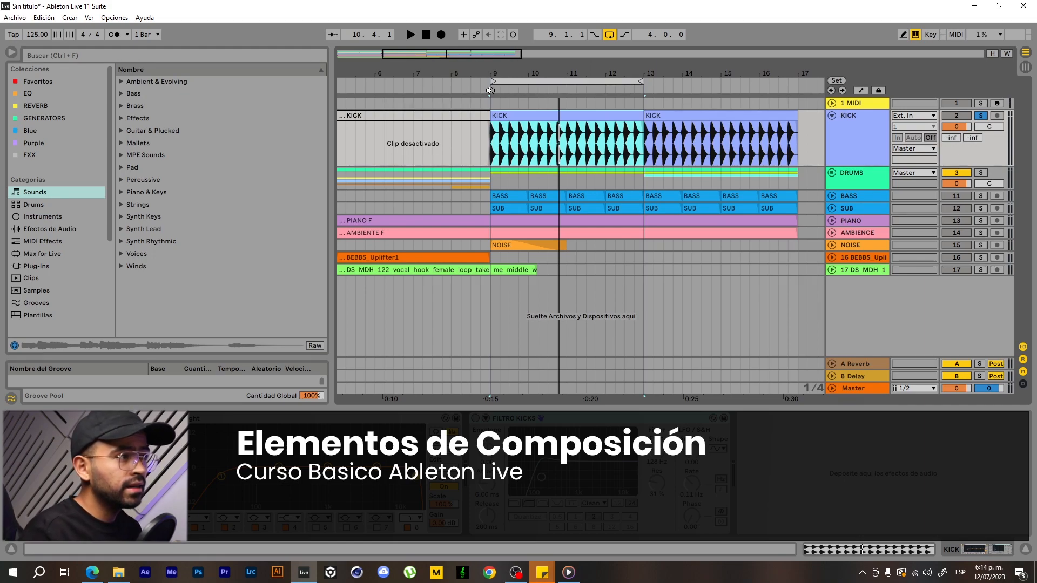
{"action": "left_click_drag", "start_coordinate": [646, 85], "coordinate": [796, 82]}
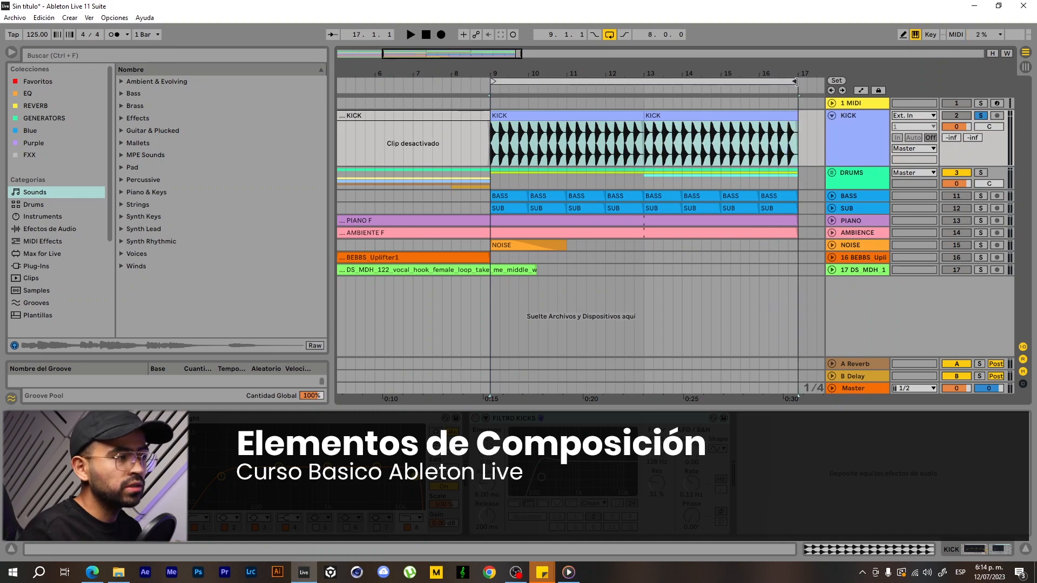
{"action": "left_click", "coordinate": [484, 83]}
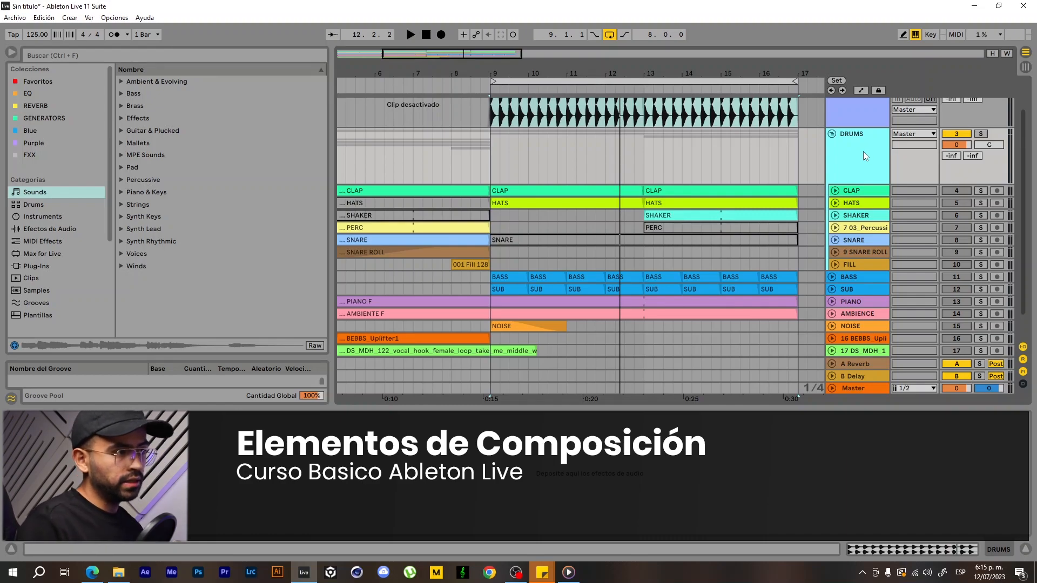
Unfold the CLAP track inside the DRUMS group, solo it and play the loop
{"action": "left_click", "coordinate": [835, 190]}
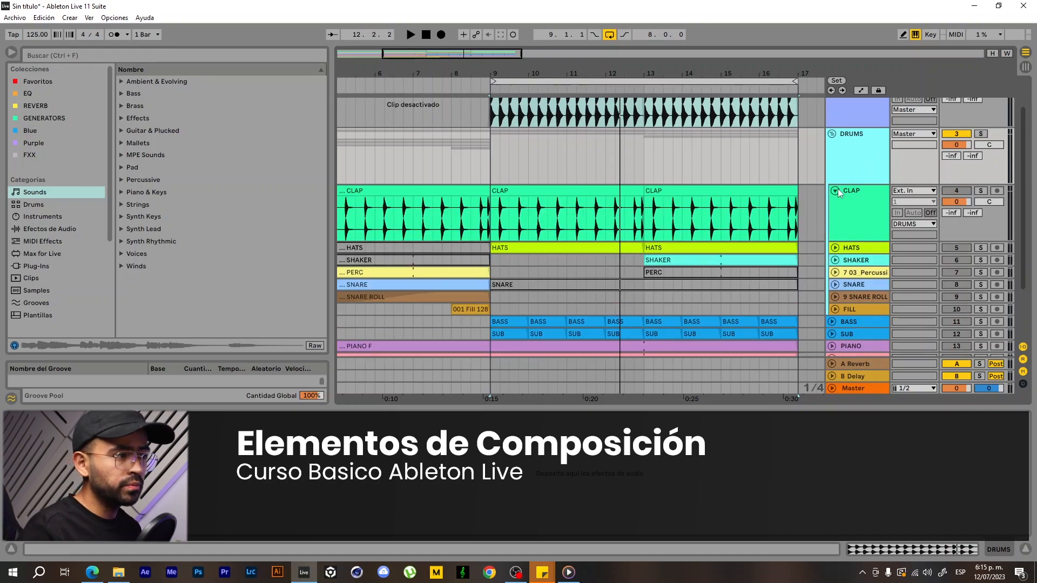
{"action": "scroll", "coordinate": [855, 178], "scroll_direction": "down", "scroll_amount": 3}
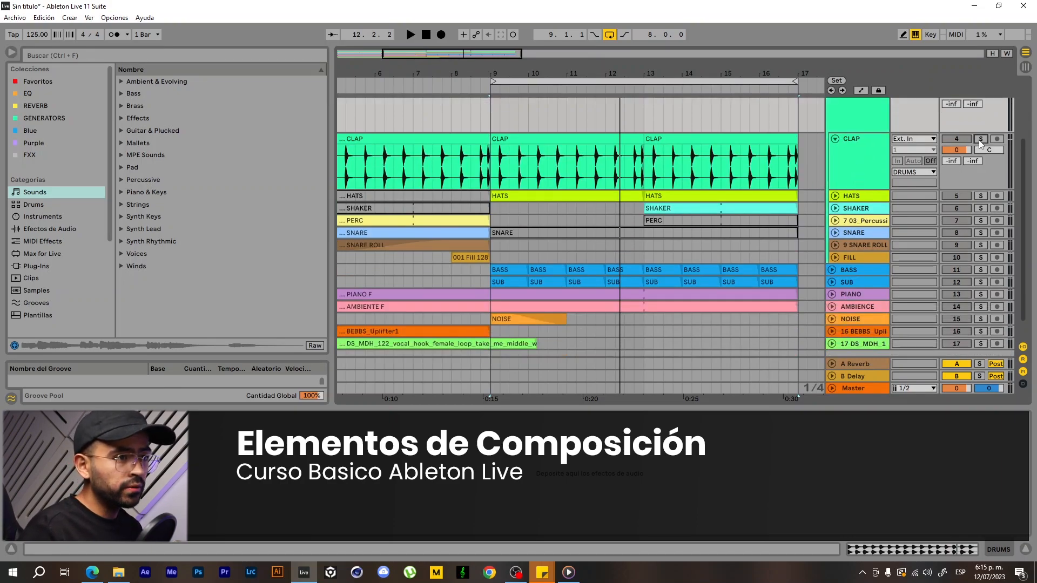
{"action": "key", "text": "space"}
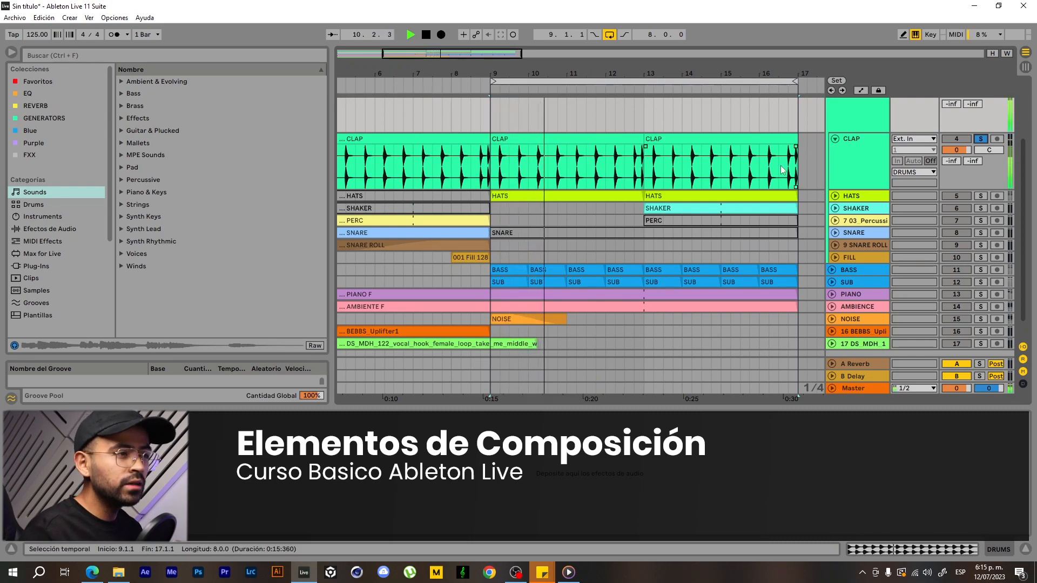
Examine how the CLAP hits line up with the KICK hits from bar 9 on, and stop playback
{"action": "scroll", "coordinate": [780, 173], "scroll_direction": "up", "scroll_amount": 6}
{"action": "left_click_drag", "start_coordinate": [543, 88], "coordinate": [512, 146]}
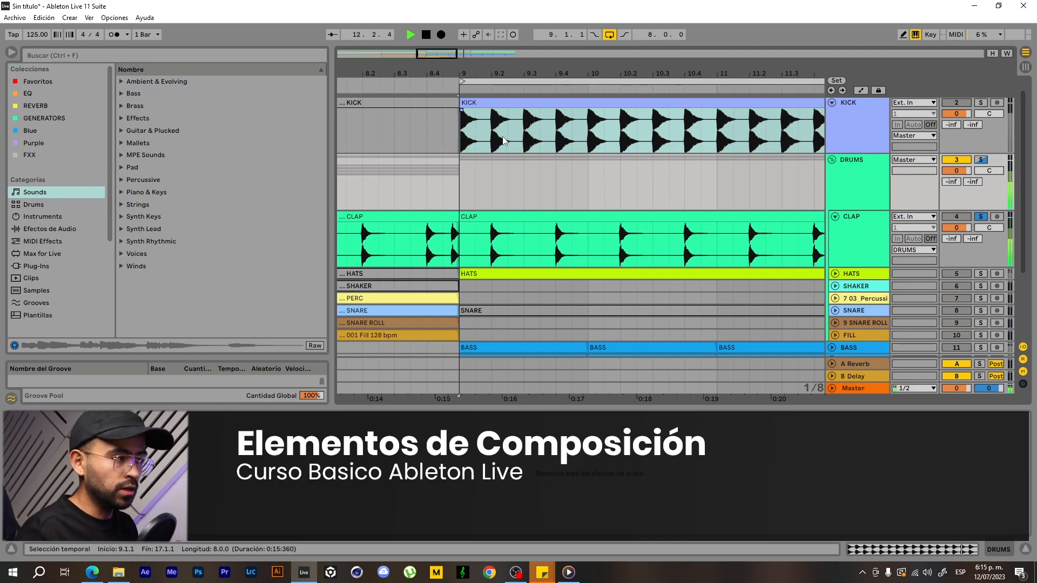
{"action": "left_click_drag", "start_coordinate": [478, 78], "coordinate": [472, 173]}
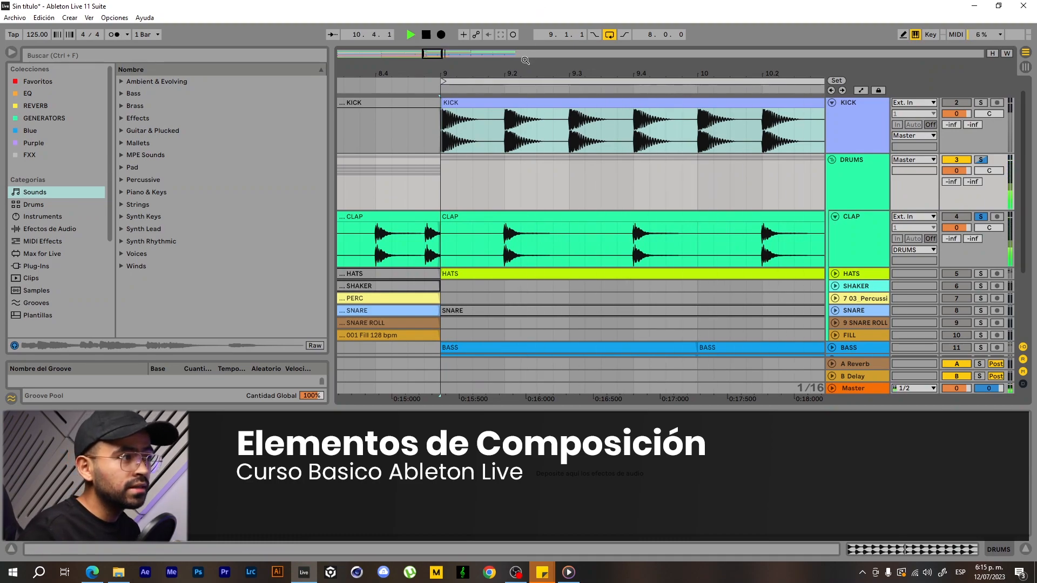
{"action": "left_click_drag", "start_coordinate": [525, 61], "coordinate": [499, 64]}
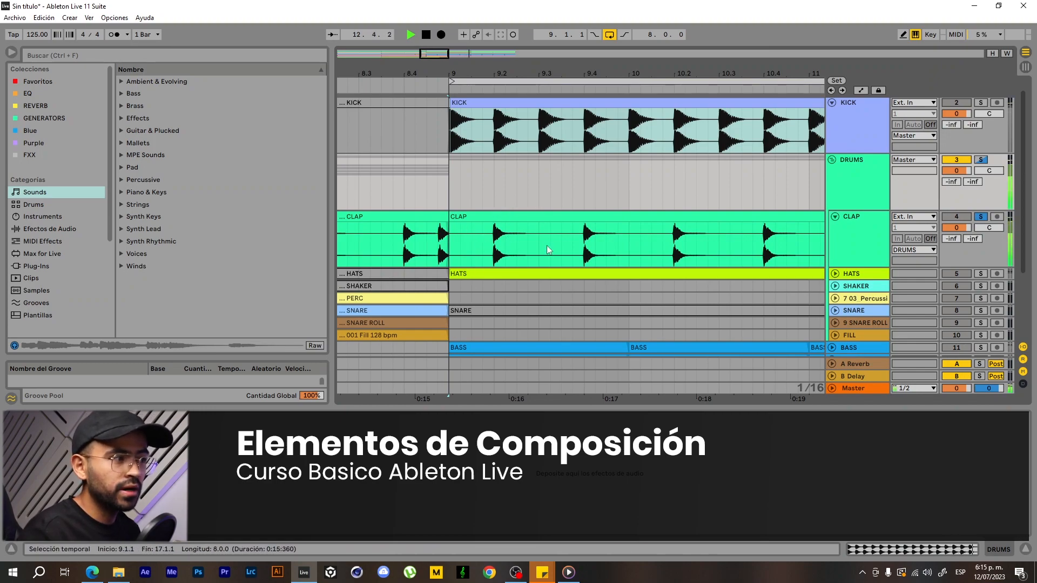
{"action": "left_click_drag", "start_coordinate": [608, 76], "coordinate": [606, 61]}
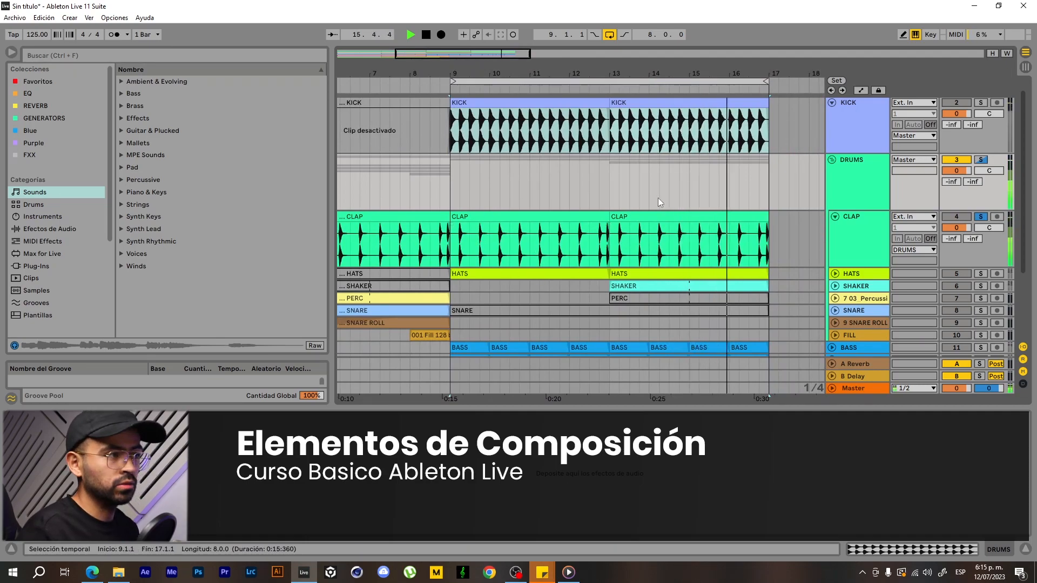
{"action": "key", "text": "space"}
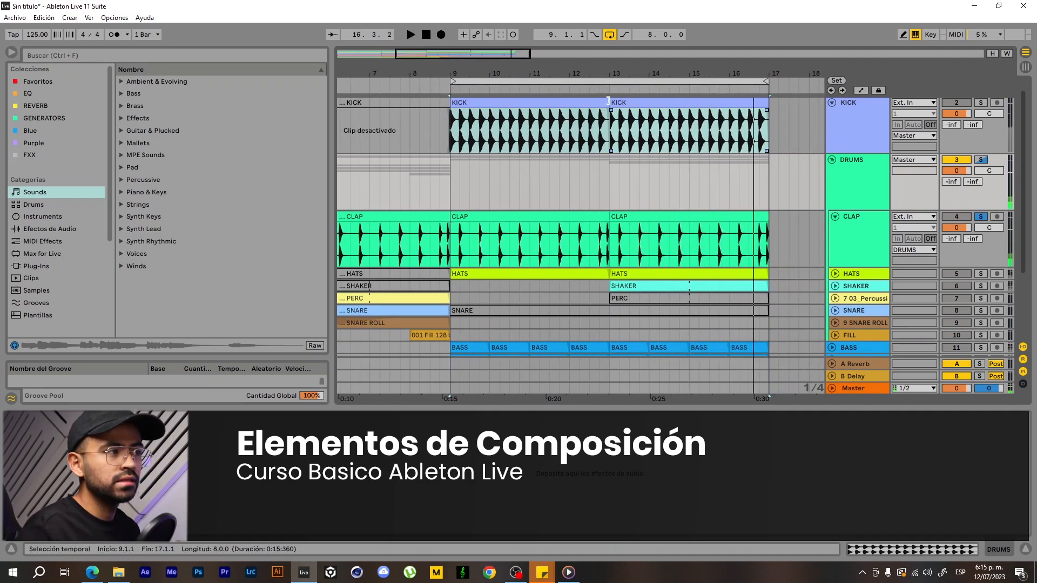
Play from bar 12 and examine the CLAP hits at the transition into bar 13
{"action": "mouse_move", "coordinate": [602, 72]}
{"action": "left_mouse_down"}
{"action": "mouse_move", "coordinate": [604, 97]}
{"action": "mouse_move", "coordinate": [608, 70]}
{"action": "left_mouse_up"}
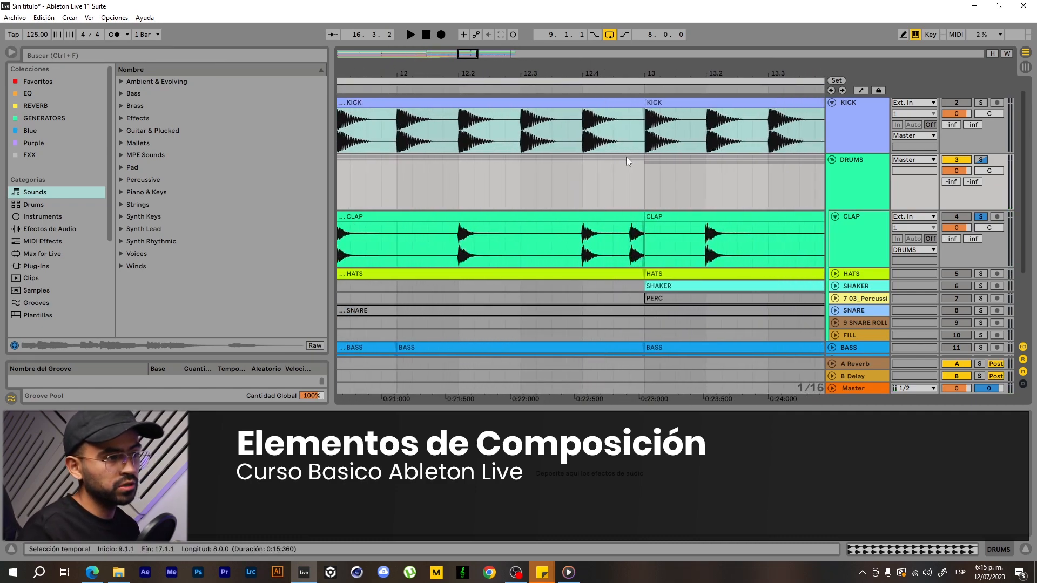
{"action": "left_click", "coordinate": [384, 88]}
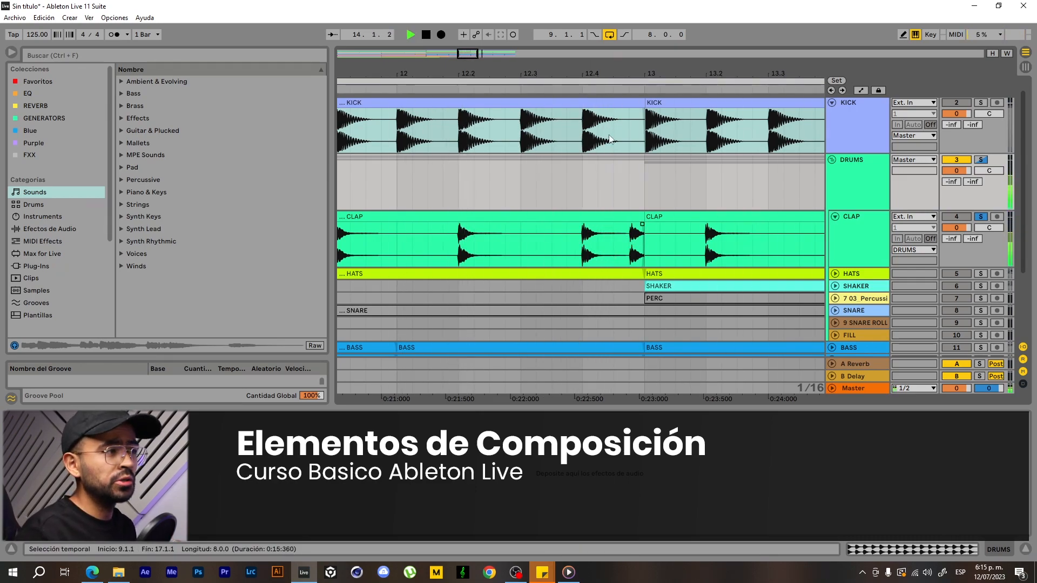
{"action": "left_click_drag", "start_coordinate": [610, 76], "coordinate": [616, 22]}
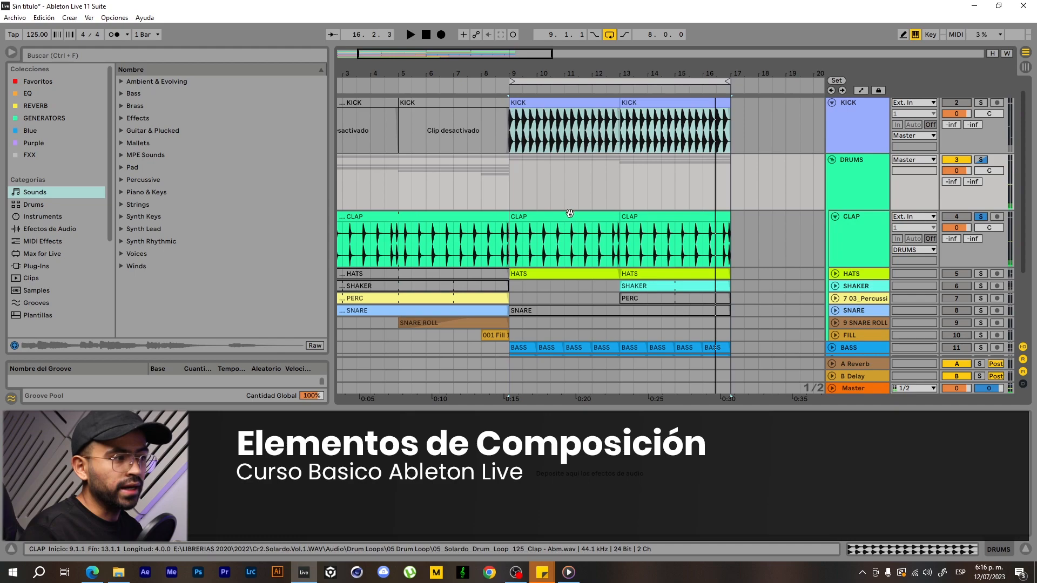
Select the CLAP clip spanning bars 9 to 13 and examine its hit pattern up close
{"action": "left_click", "coordinate": [569, 216]}
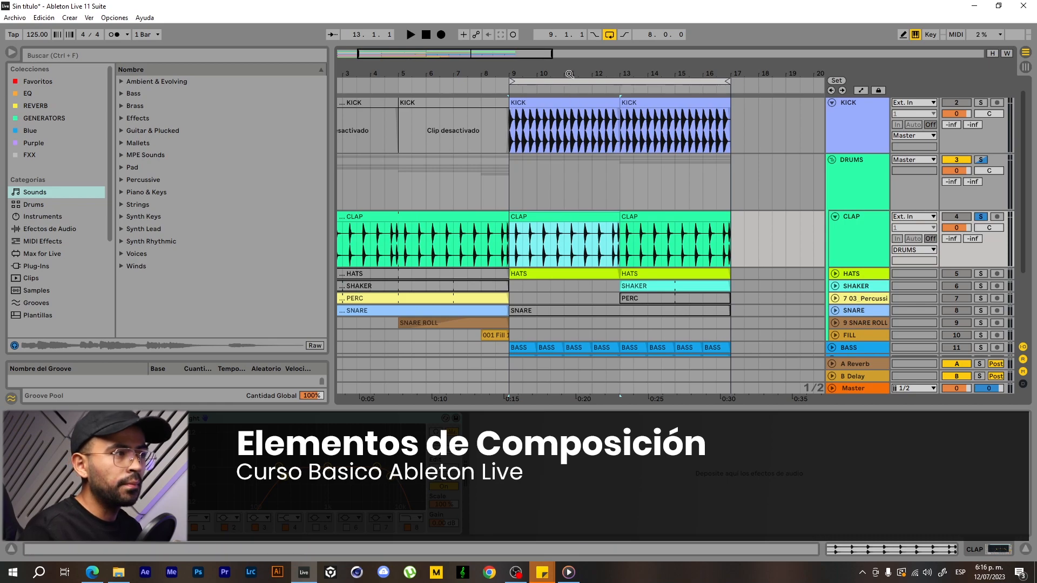
{"action": "key", "text": "z"}
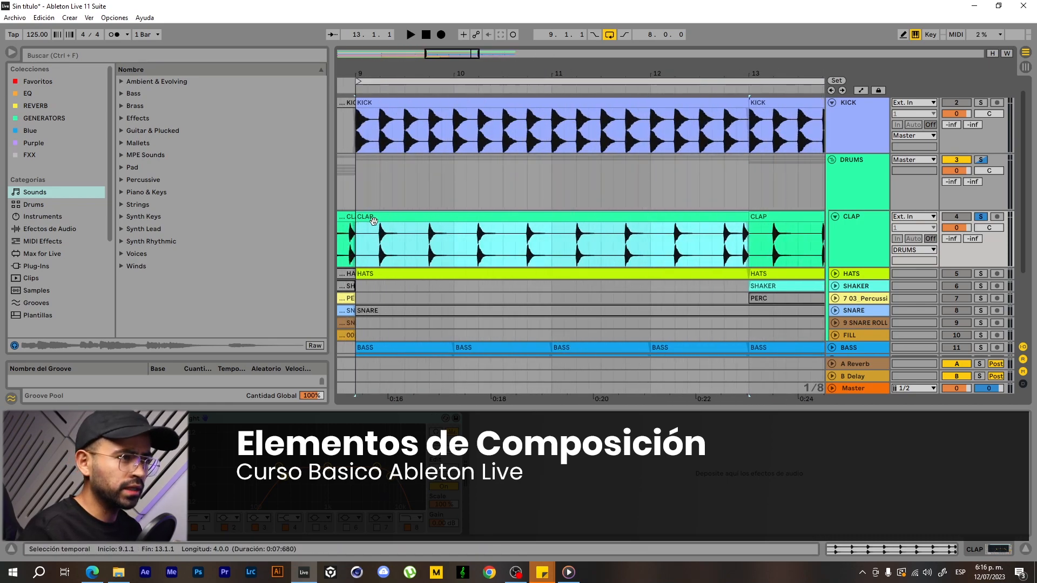
{"action": "left_click_drag", "start_coordinate": [505, 74], "coordinate": [510, 75]}
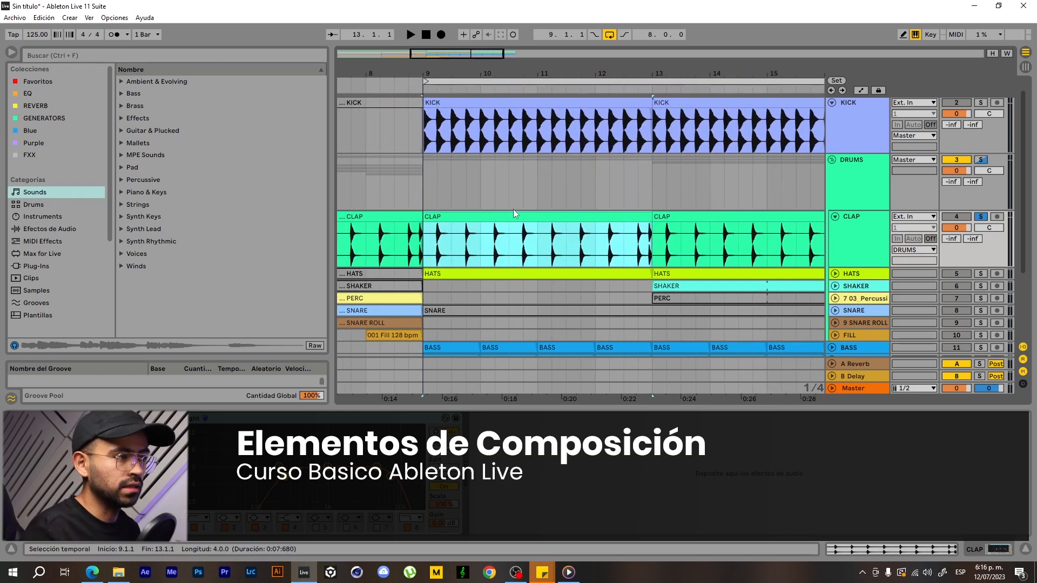
Fold the CLAP track, then unfold and select the HATS track
{"action": "key", "text": "minus"}
{"action": "left_click", "coordinate": [835, 217]}
{"action": "left_click", "coordinate": [835, 229]}
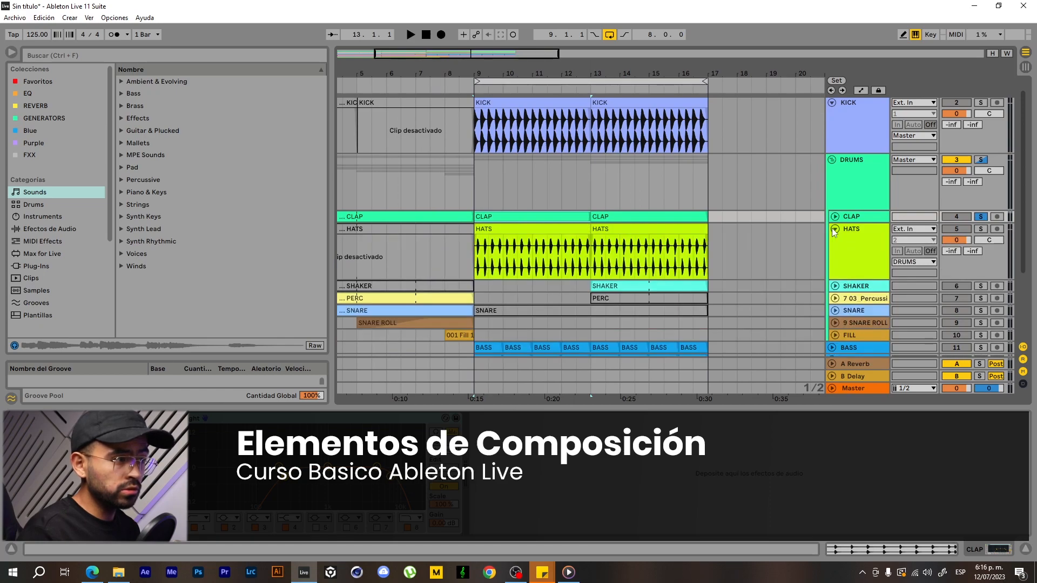
{"action": "left_click", "coordinate": [869, 242]}
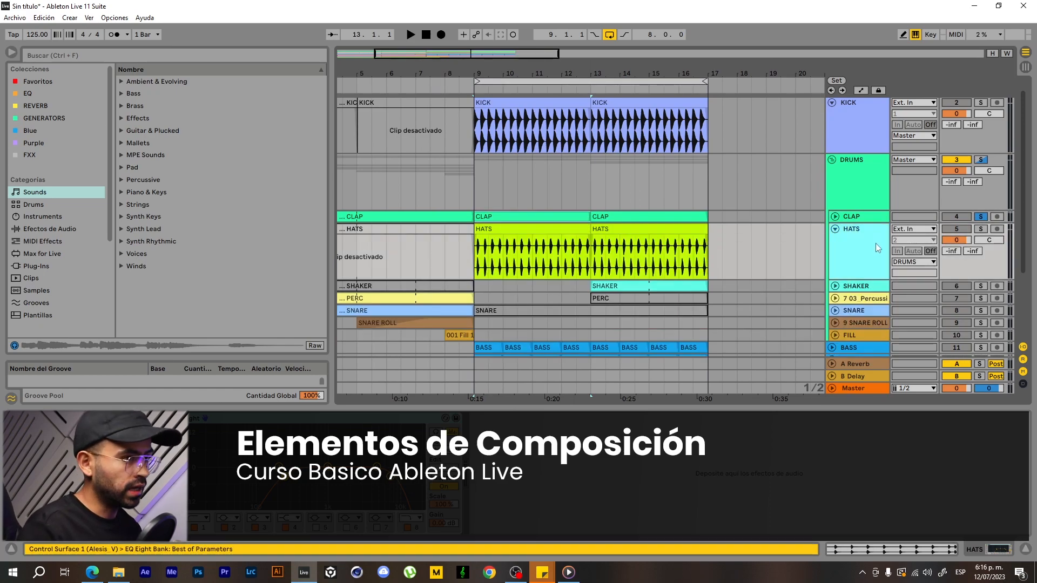
Solo the HATS track and audition it from bar 9, and fold the track
{"action": "left_click", "coordinate": [980, 229]}
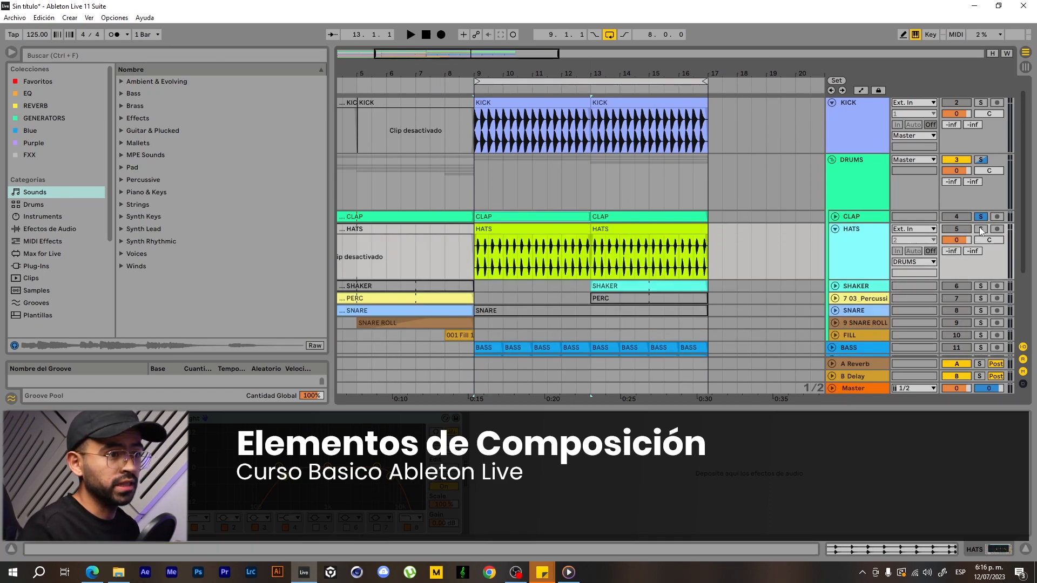
{"action": "key", "text": "plus"}
{"action": "left_click", "coordinate": [426, 89]}
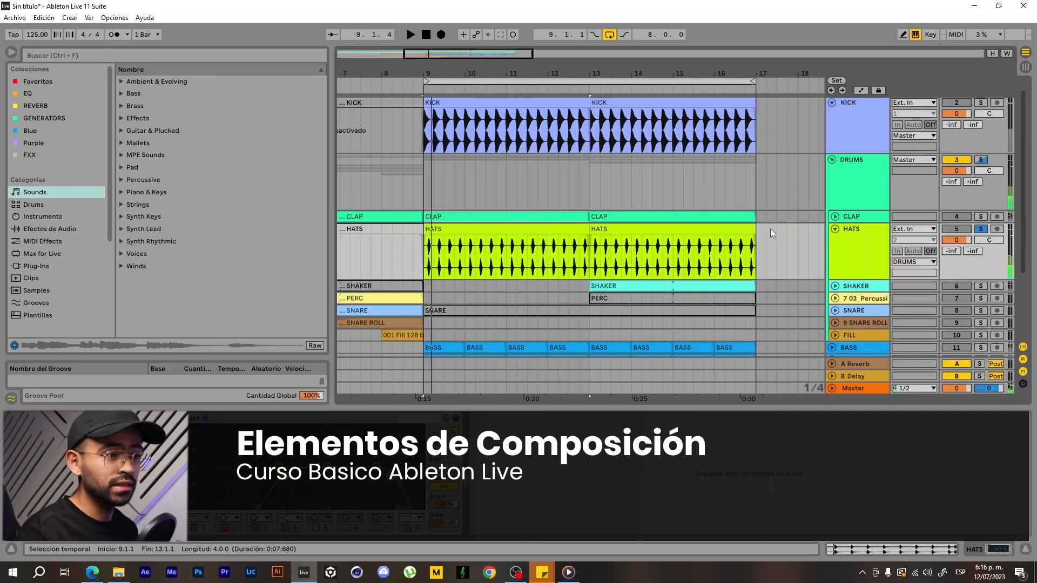
{"action": "left_click", "coordinate": [835, 229]}
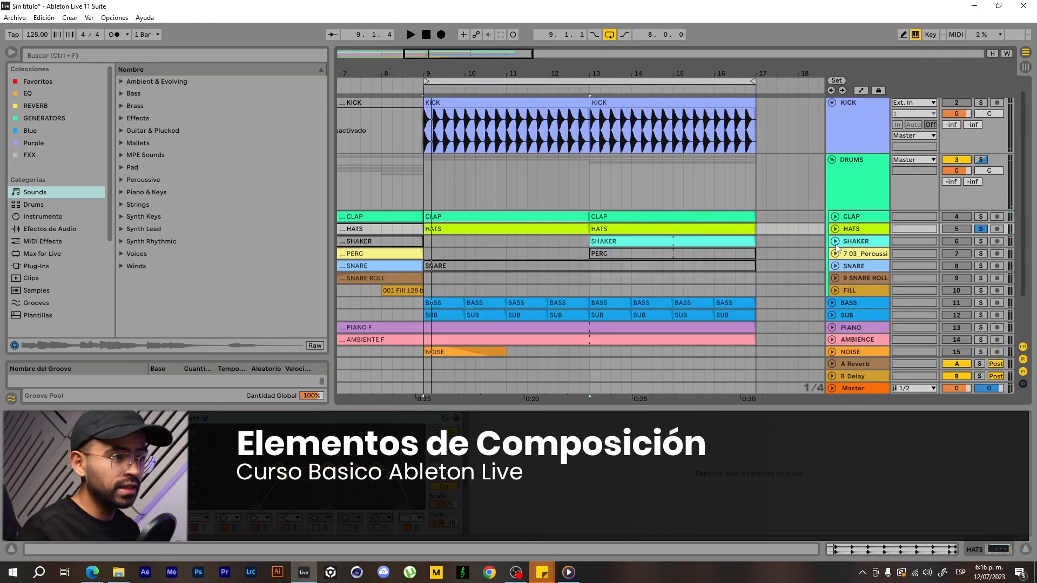
Unfold the SHAKER and HATS tracks and compare their hit patterns up close at bar 13
{"action": "left_click", "coordinate": [836, 241]}
{"action": "left_click_drag", "start_coordinate": [673, 74], "coordinate": [545, 77]}
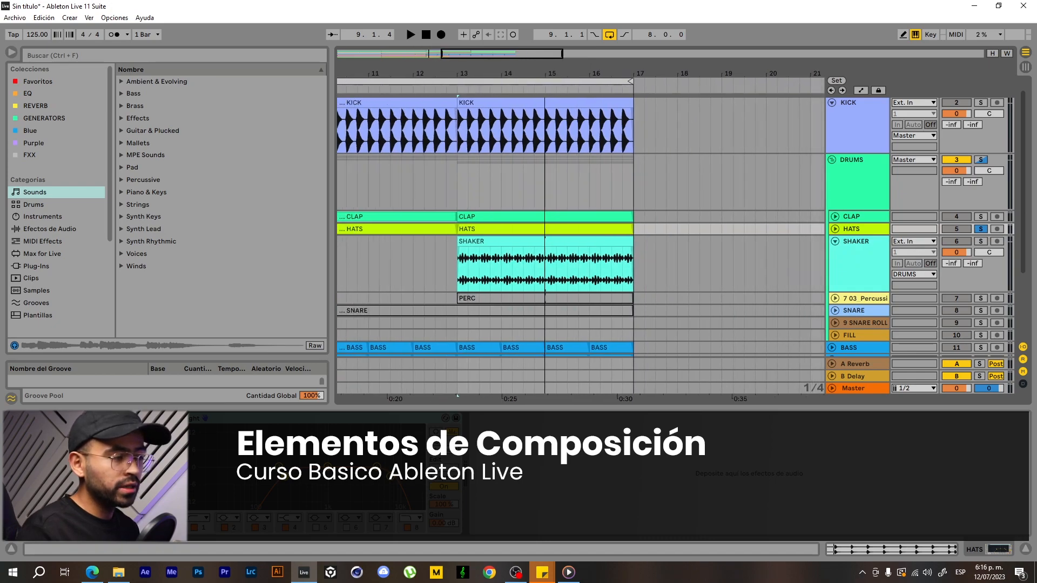
{"action": "left_click_drag", "start_coordinate": [457, 75], "coordinate": [457, 92]}
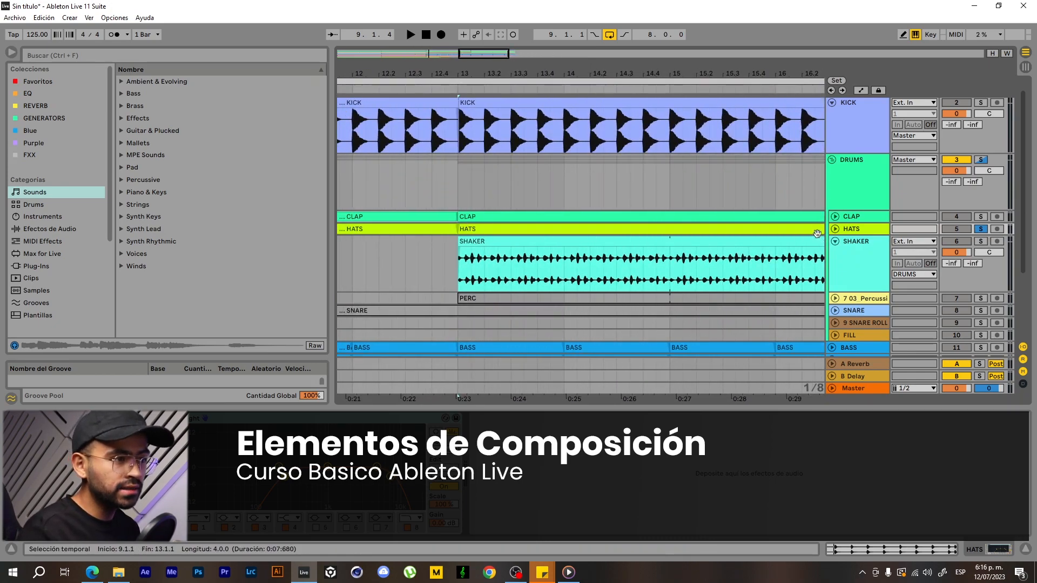
{"action": "left_click", "coordinate": [834, 229]}
{"action": "mouse_move", "coordinate": [473, 73]}
{"action": "left_mouse_down"}
{"action": "mouse_move", "coordinate": [473, 91]}
{"action": "mouse_move", "coordinate": [457, 85]}
{"action": "left_mouse_up"}
{"action": "scroll", "coordinate": [568, 262], "scroll_direction": "down", "scroll_amount": 1}
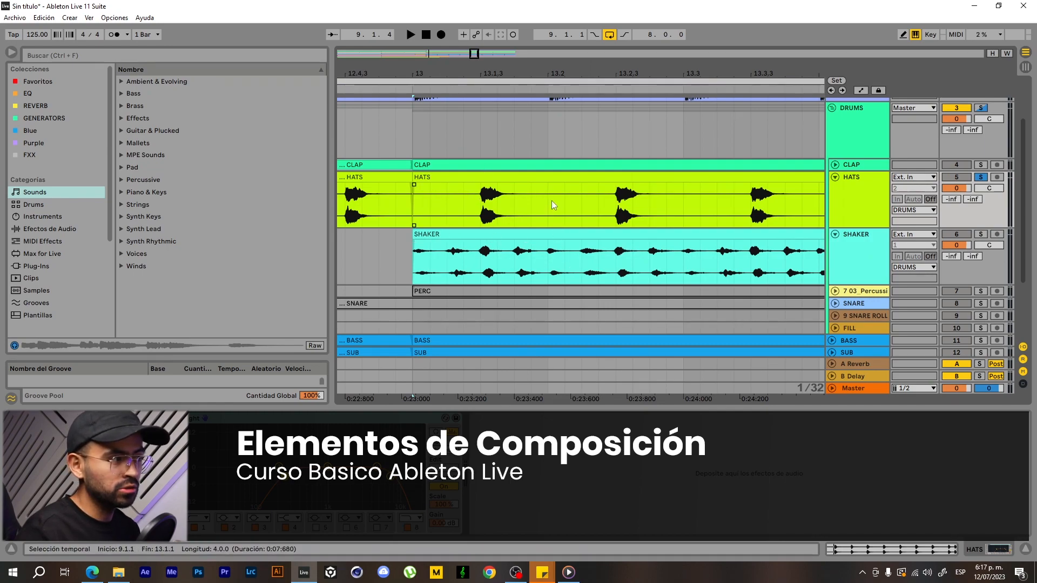
Mark the HATS span from 13.1.1 to 13.2.1 and place the insert marker at 13.1.1 on the SHAKER clip
{"action": "left_click_drag", "start_coordinate": [552, 200], "coordinate": [399, 184]}
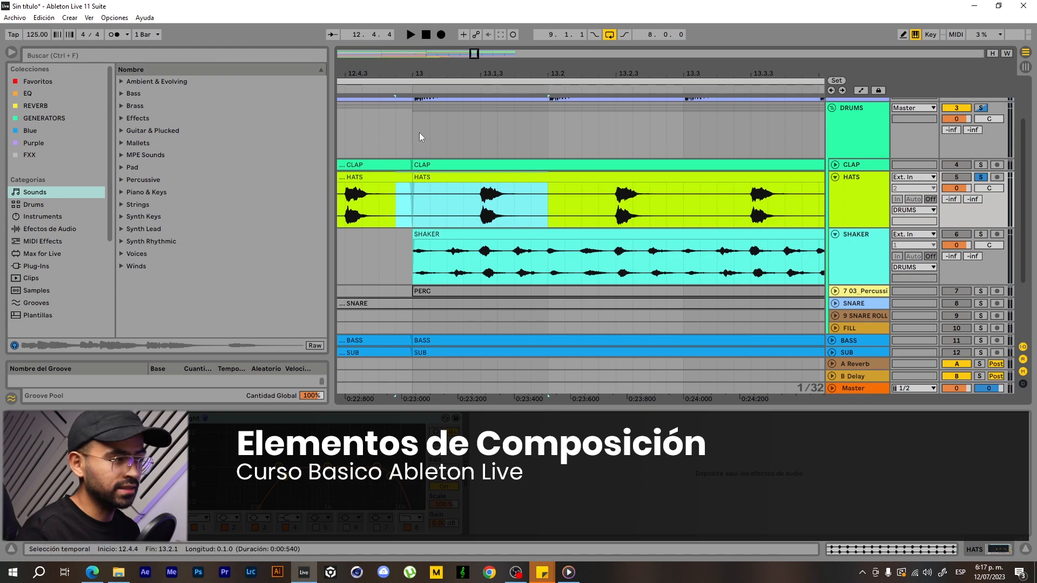
{"action": "left_click", "coordinate": [417, 200]}
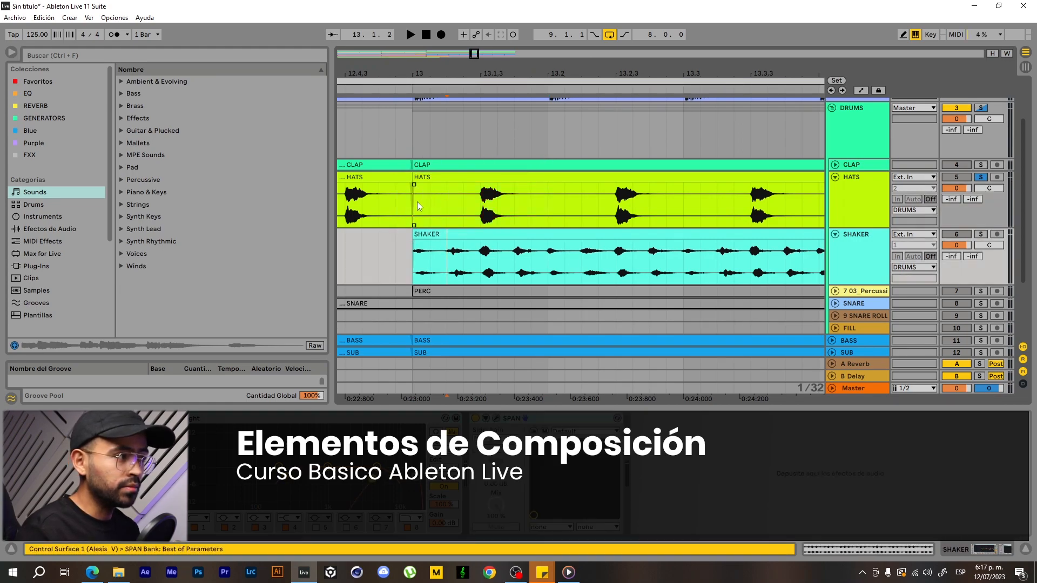
{"action": "mouse_move", "coordinate": [418, 195]}
{"action": "left_mouse_down"}
{"action": "mouse_move", "coordinate": [506, 173]}
{"action": "mouse_move", "coordinate": [544, 180]}
{"action": "left_mouse_up"}
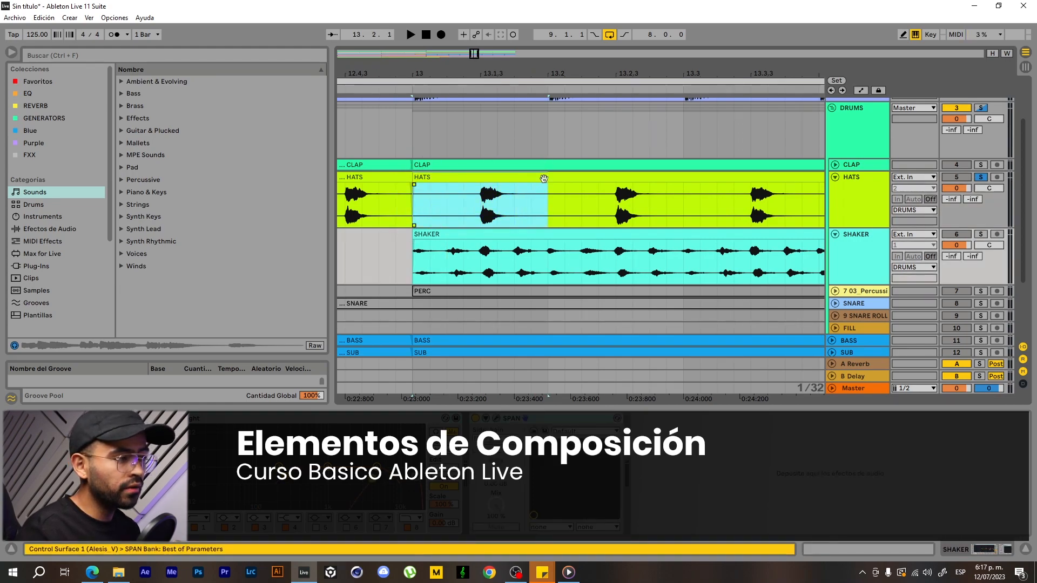
{"action": "left_click", "coordinate": [420, 270]}
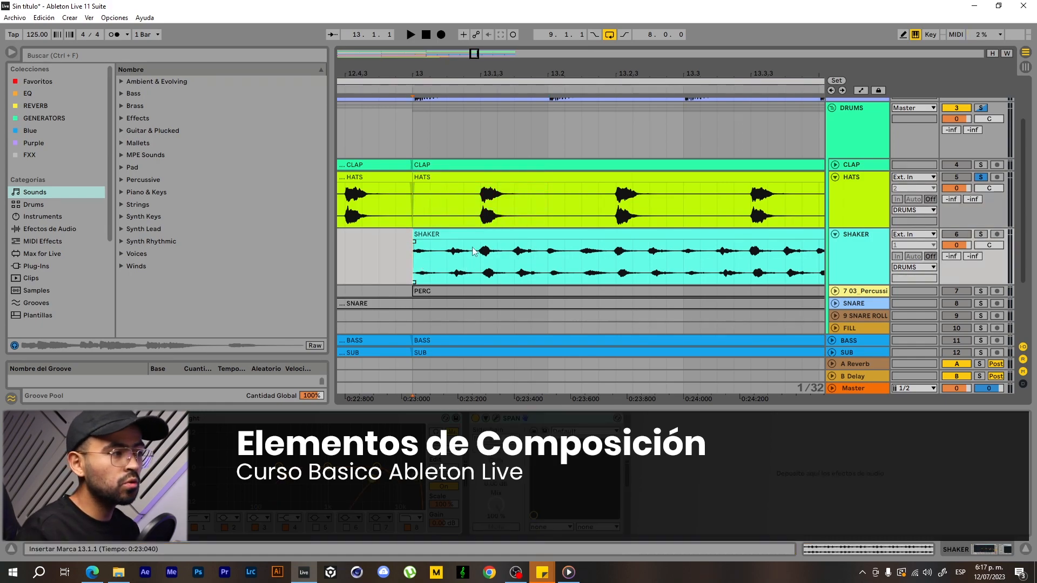
Solo the SHAKER track and audition it from bar 13
{"action": "left_click_drag", "start_coordinate": [489, 71], "coordinate": [489, 33]}
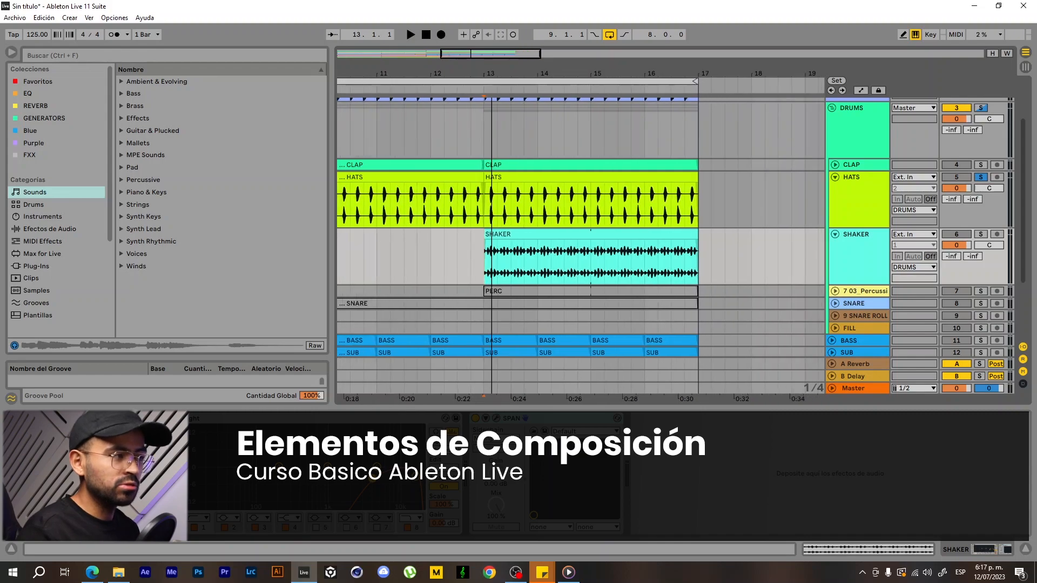
{"action": "left_click", "coordinate": [981, 234]}
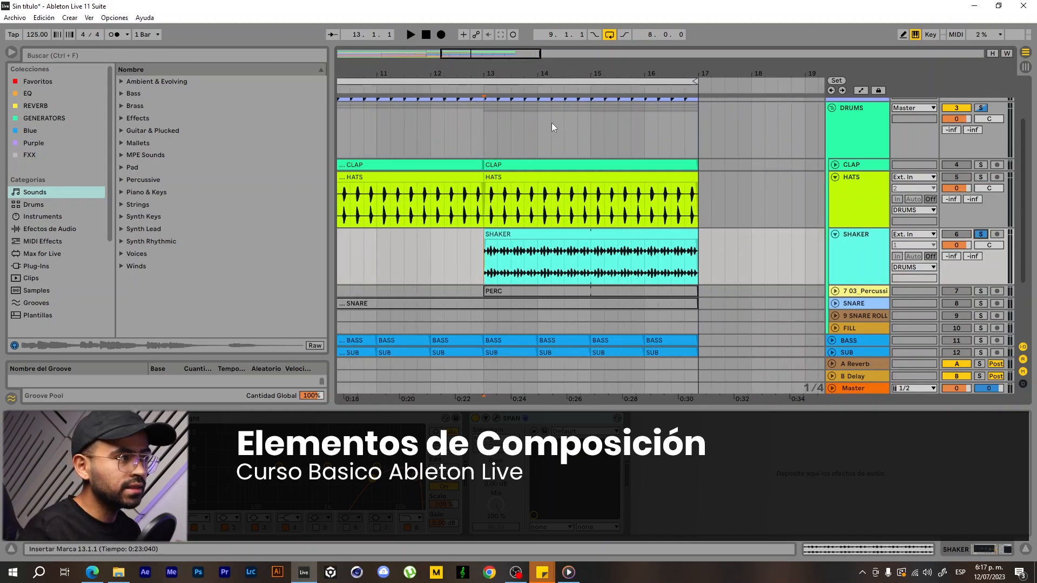
{"action": "left_click", "coordinate": [486, 91]}
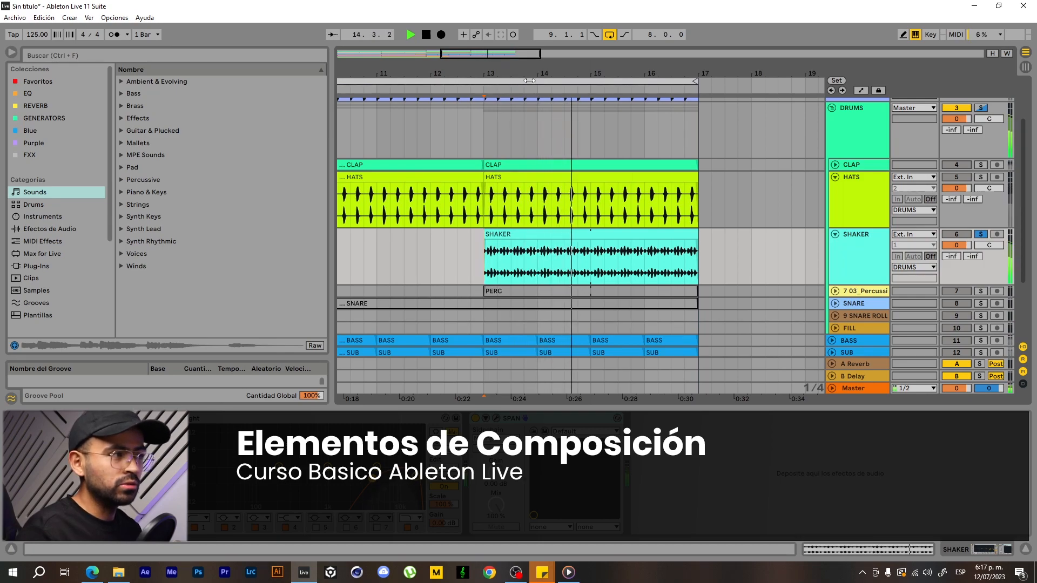
{"action": "left_click_drag", "start_coordinate": [549, 72], "coordinate": [561, 54]}
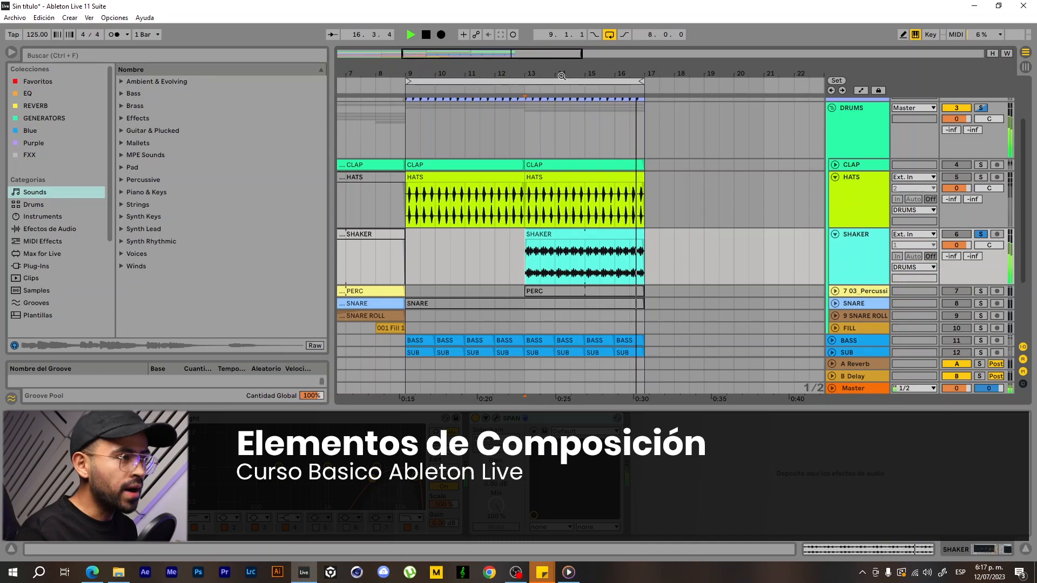
{"action": "key", "text": "space"}
Move the eight-bar loop to start at bar 1 and unfold the percussion track
{"action": "left_click_drag", "start_coordinate": [549, 75], "coordinate": [647, 65]}
{"action": "left_click_drag", "start_coordinate": [585, 87], "coordinate": [364, 76]}
{"action": "left_click", "coordinate": [835, 291]}
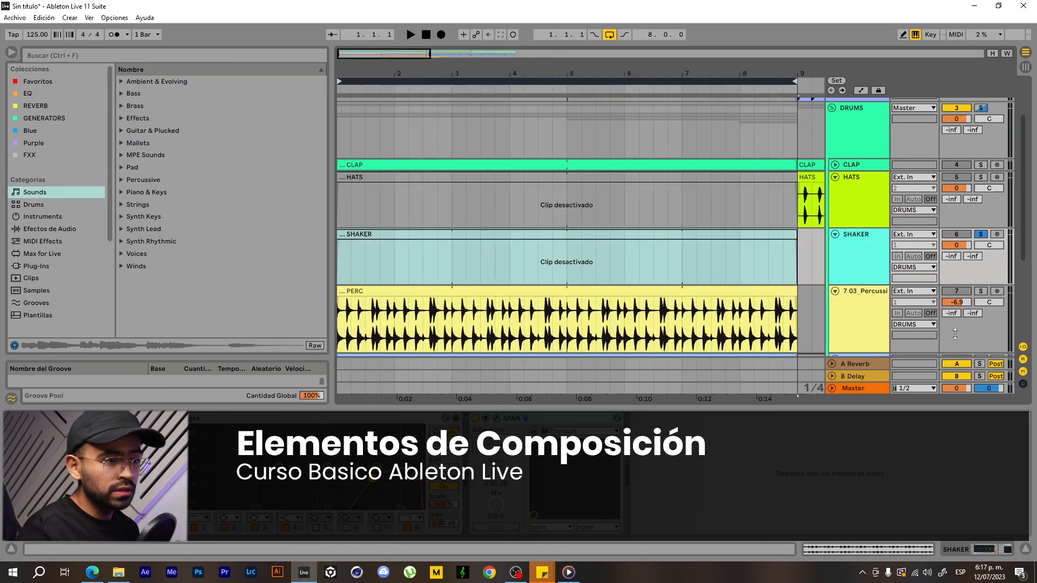
Solo the percussion track and audition its loop from bar 1
{"action": "left_click", "coordinate": [980, 291]}
{"action": "left_click", "coordinate": [523, 240]}
{"action": "key", "text": "space"}
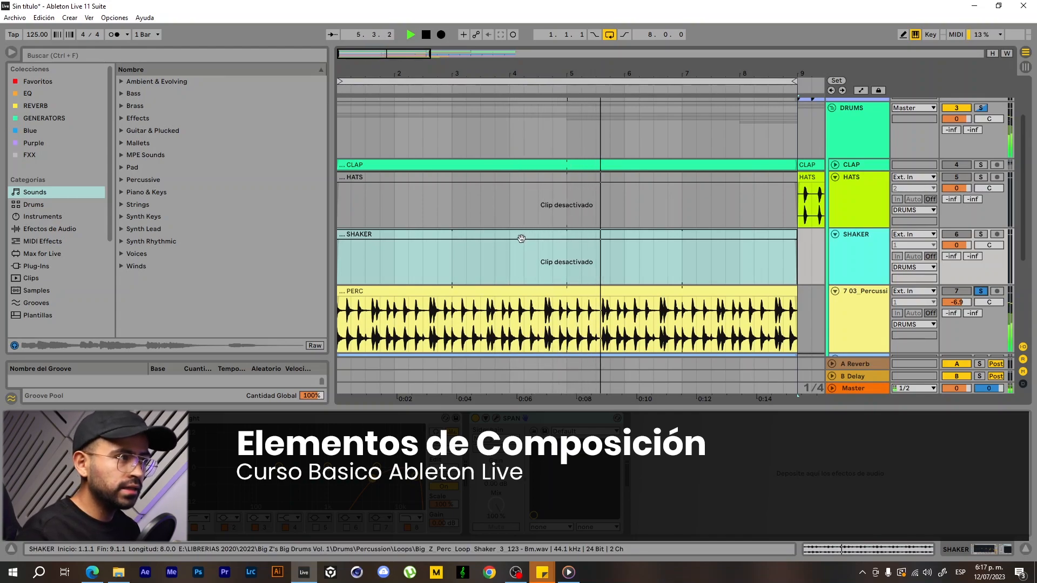
{"action": "left_click_drag", "start_coordinate": [513, 73], "coordinate": [435, 70]}
{"action": "key", "text": "space"}
Select the PERC clip spanning bars 1 to 9 and examine it within the whole arrangement
{"action": "scroll", "coordinate": [416, 266], "scroll_direction": "down", "scroll_amount": 1}
{"action": "left_click", "coordinate": [417, 266]}
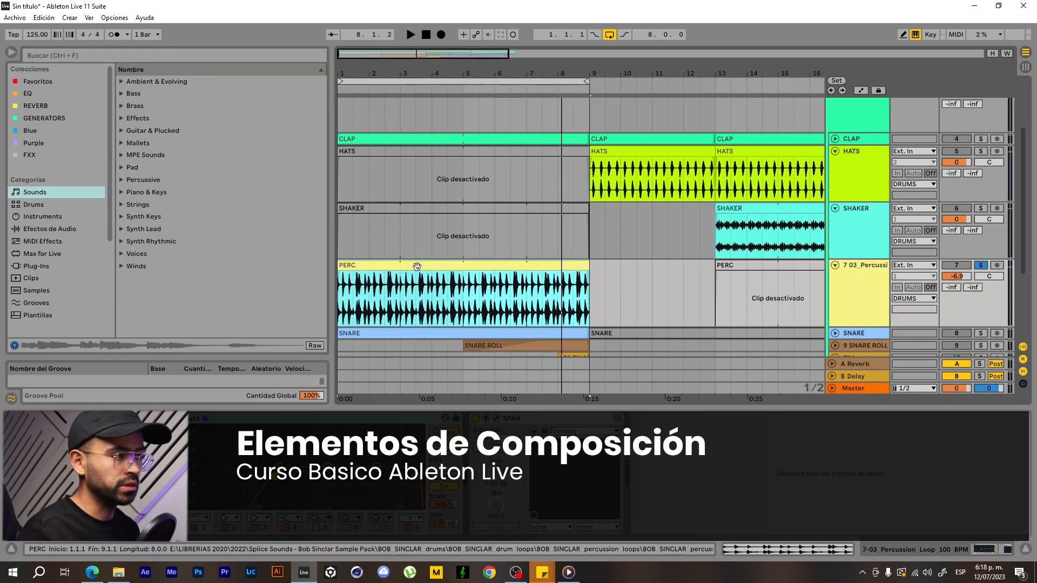
{"action": "left_click_drag", "start_coordinate": [437, 74], "coordinate": [437, 48]}
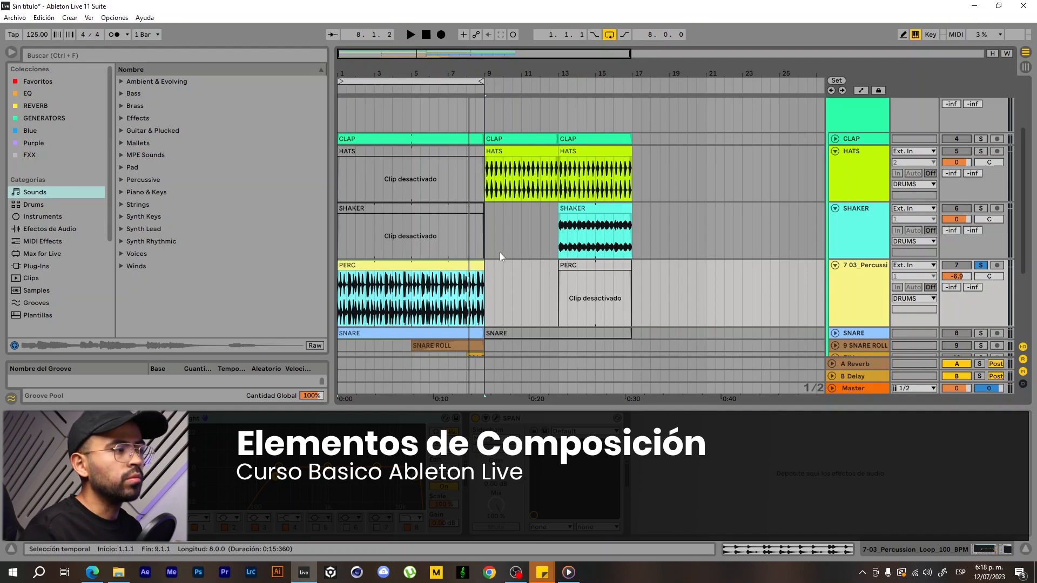
Fold the percussion track, then unfold and select the SNARE track
{"action": "left_click", "coordinate": [835, 265]}
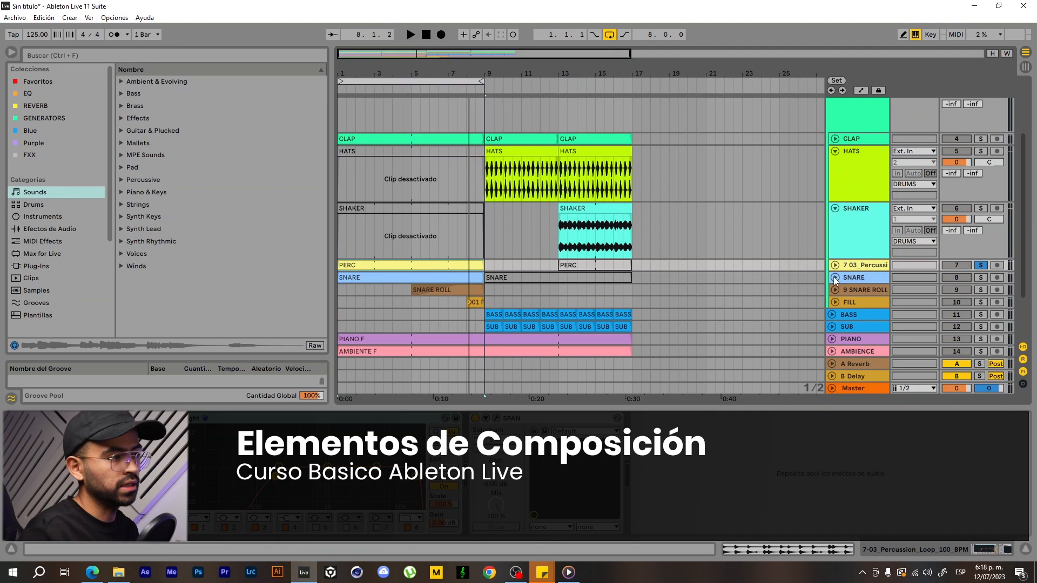
{"action": "left_click", "coordinate": [834, 277]}
{"action": "scroll", "coordinate": [819, 299], "scroll_direction": "up", "scroll_amount": 3}
{"action": "left_click", "coordinate": [852, 296]}
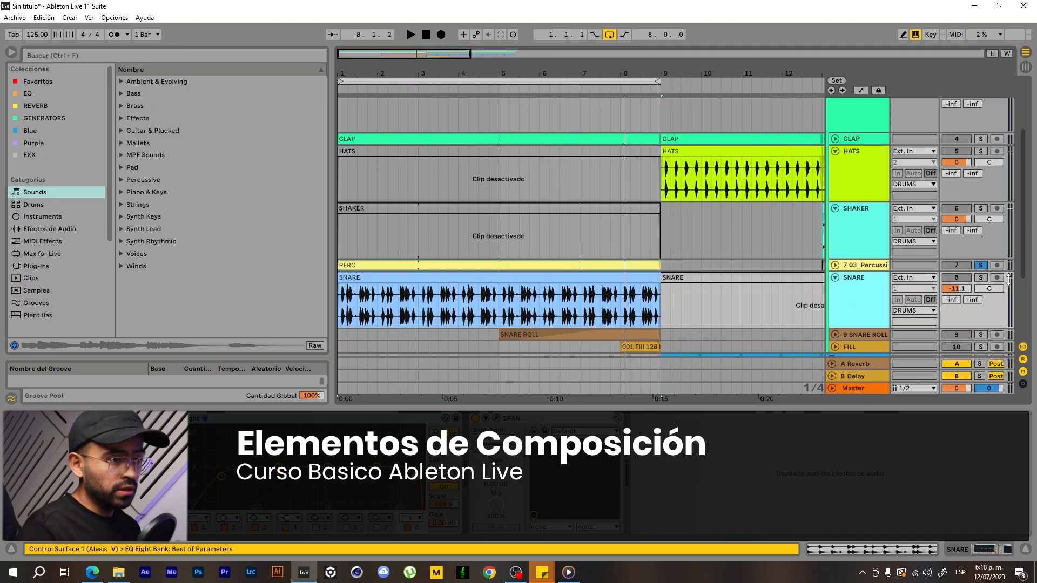
Solo the SNARE track and play it from bar 1
{"action": "left_click", "coordinate": [979, 279]}
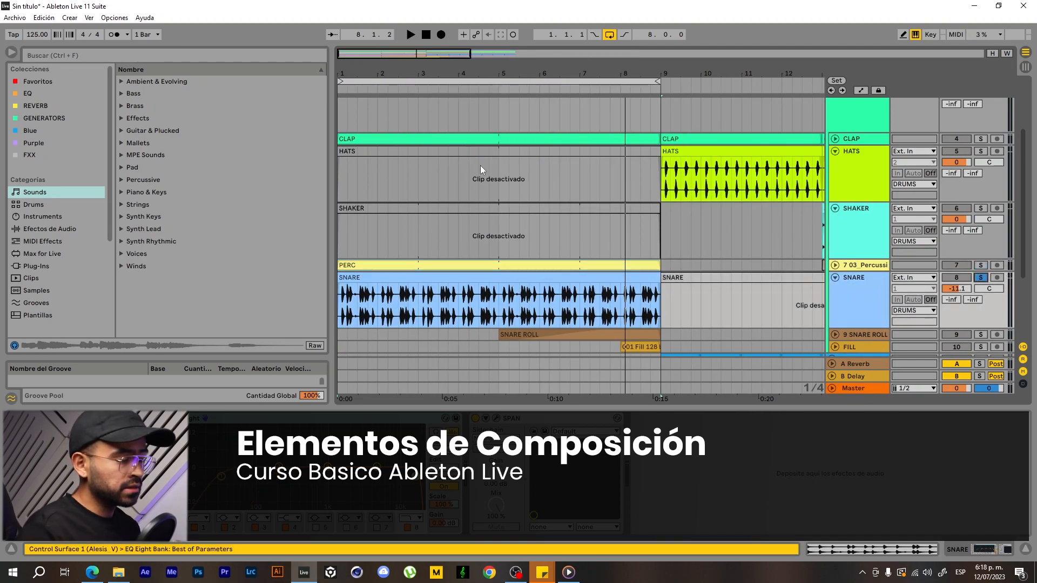
{"action": "left_click", "coordinate": [360, 82]}
{"action": "key", "text": "space"}
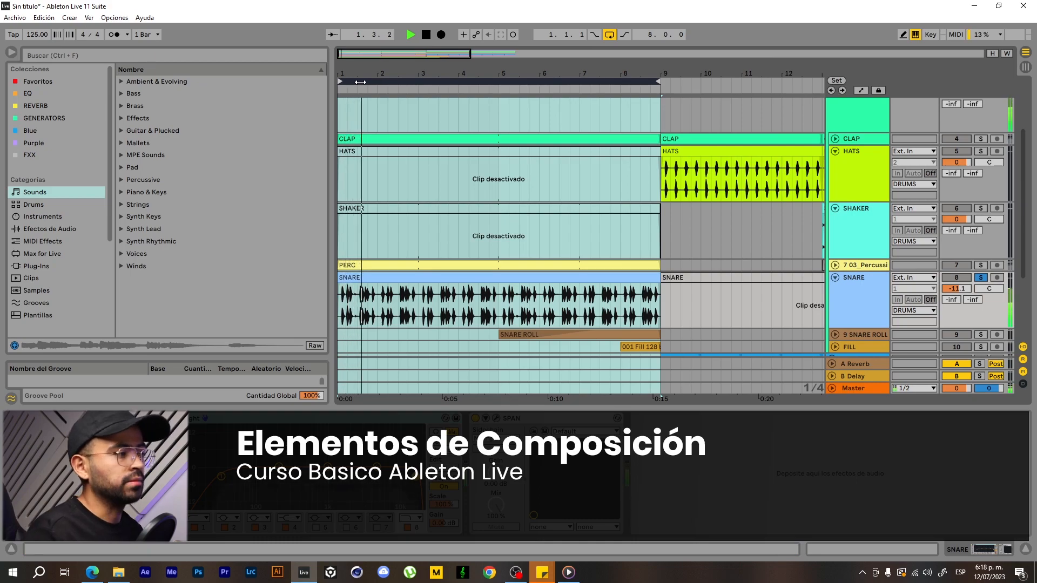
{"action": "mouse_move", "coordinate": [360, 72]}
{"action": "left_mouse_down"}
{"action": "mouse_move", "coordinate": [359, 93]}
{"action": "mouse_move", "coordinate": [359, 65]}
{"action": "left_mouse_up"}
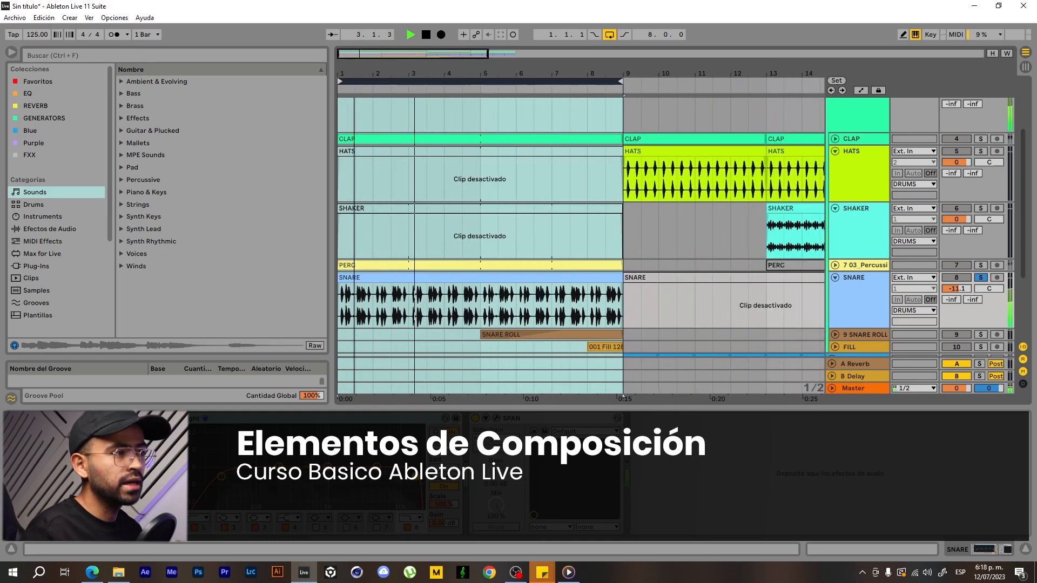
Unfold the CLAP track, stop playback and examine the CLAP and SNARE hits up close in bars 1 and 2
{"action": "left_click", "coordinate": [835, 139]}
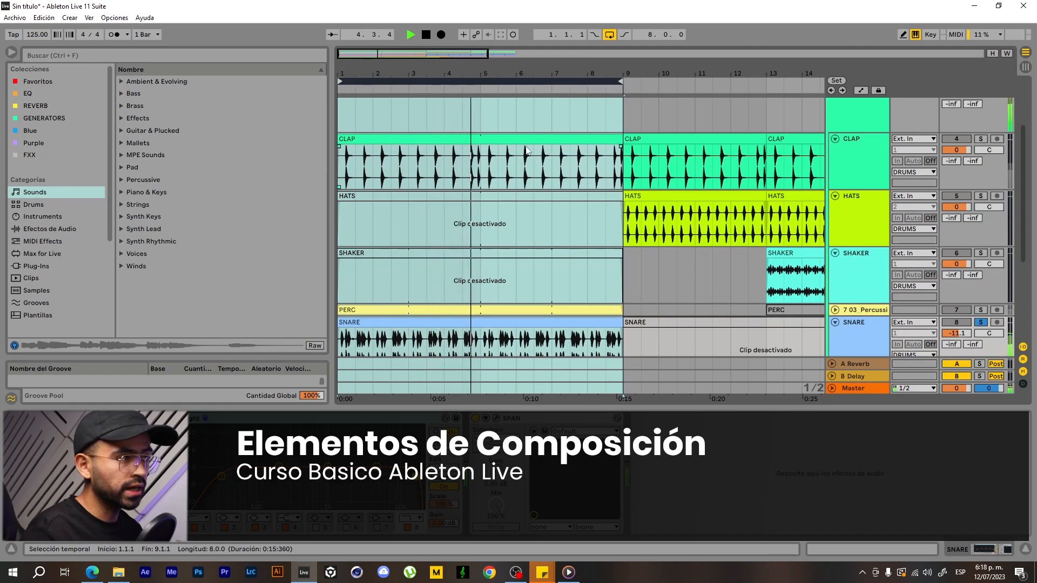
{"action": "key", "text": "space"}
{"action": "left_click_drag", "start_coordinate": [359, 72], "coordinate": [359, 90]}
{"action": "scroll", "coordinate": [362, 224], "scroll_direction": "down", "scroll_amount": 2}
{"action": "scroll", "coordinate": [367, 178], "scroll_direction": "up", "scroll_amount": 1}
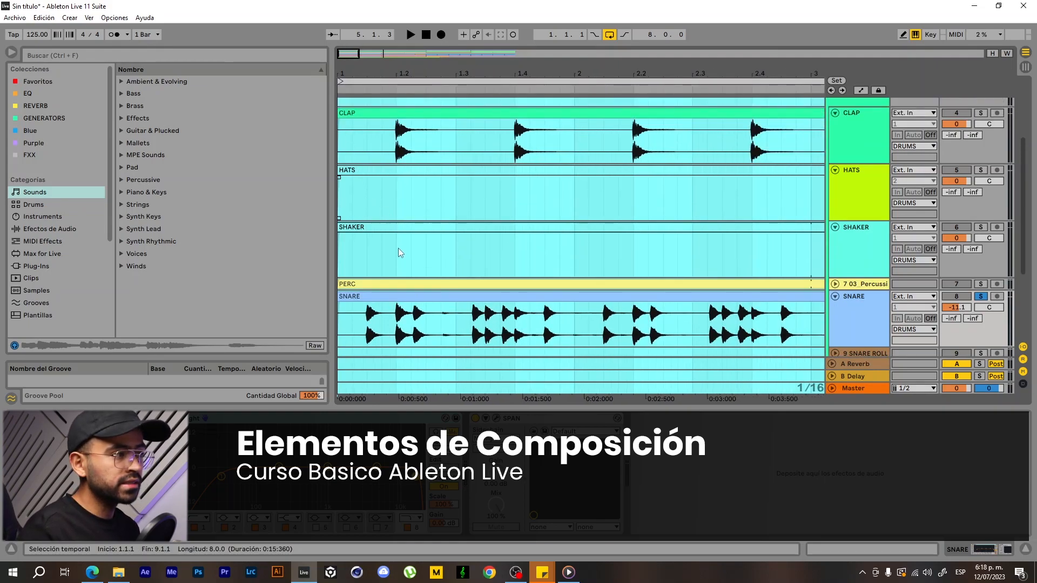
Select the SNARE and CLAP clips at bar 1 in turn to compare where their hits fall
{"action": "left_click", "coordinate": [401, 299]}
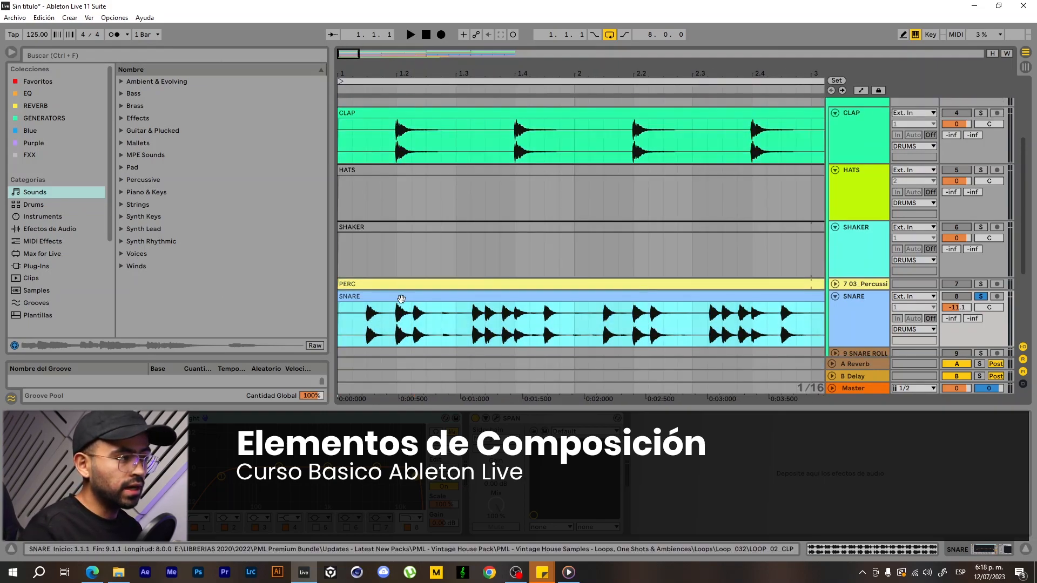
{"action": "left_click", "coordinate": [401, 114]}
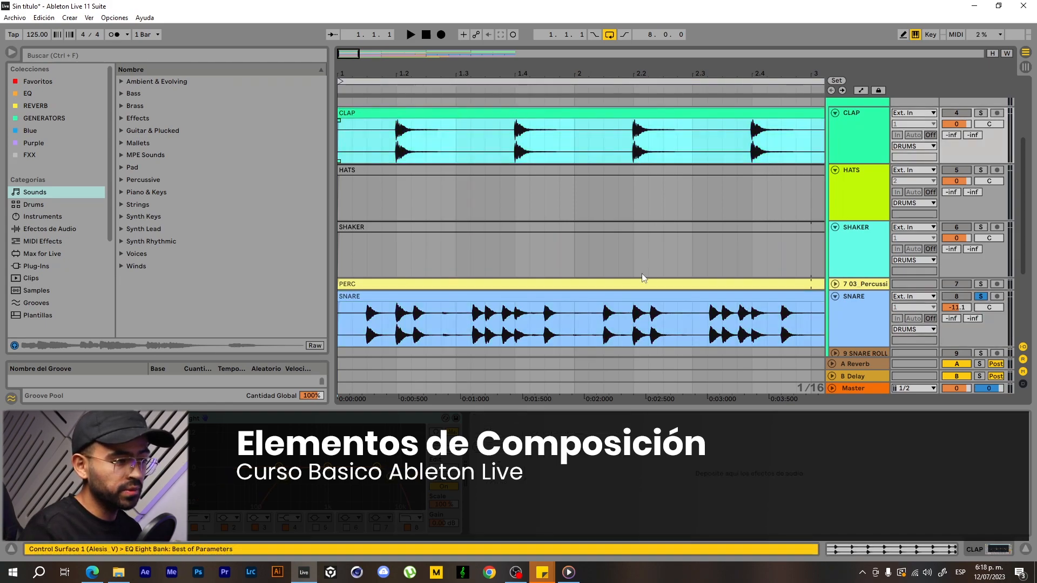
{"action": "left_click", "coordinate": [602, 298]}
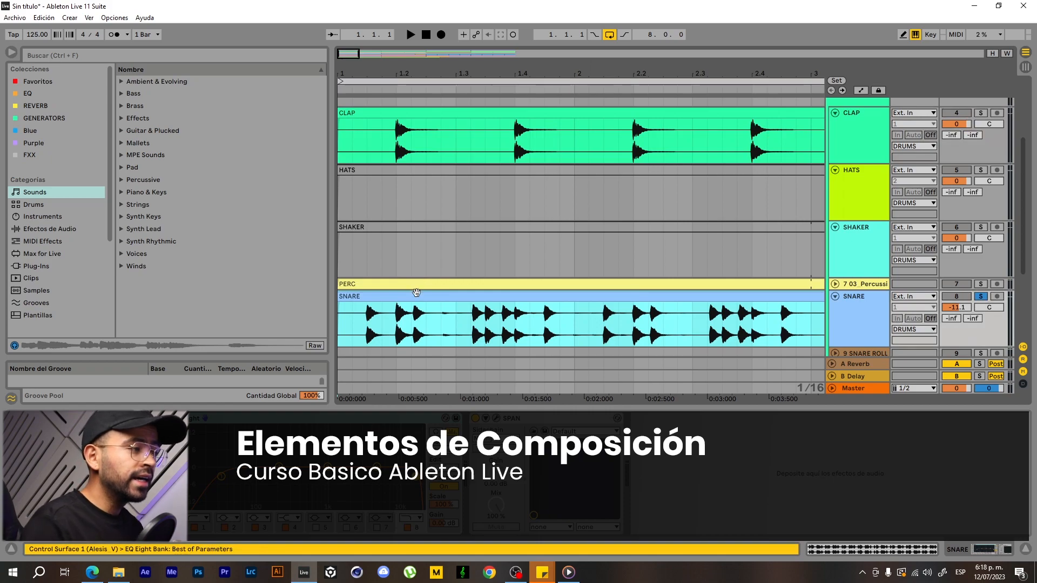
Mark the individual SNARE hits at 1.1.3 and 1.2.2 to examine their offbeat placement around the CLAP
{"action": "left_click_drag", "start_coordinate": [381, 306], "coordinate": [371, 306]}
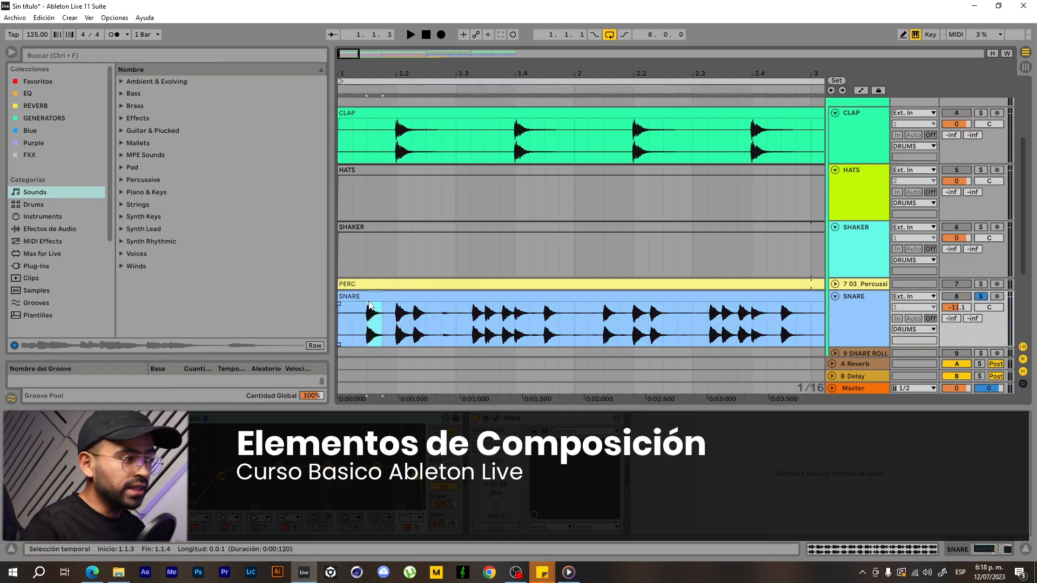
{"action": "left_click", "coordinate": [384, 327]}
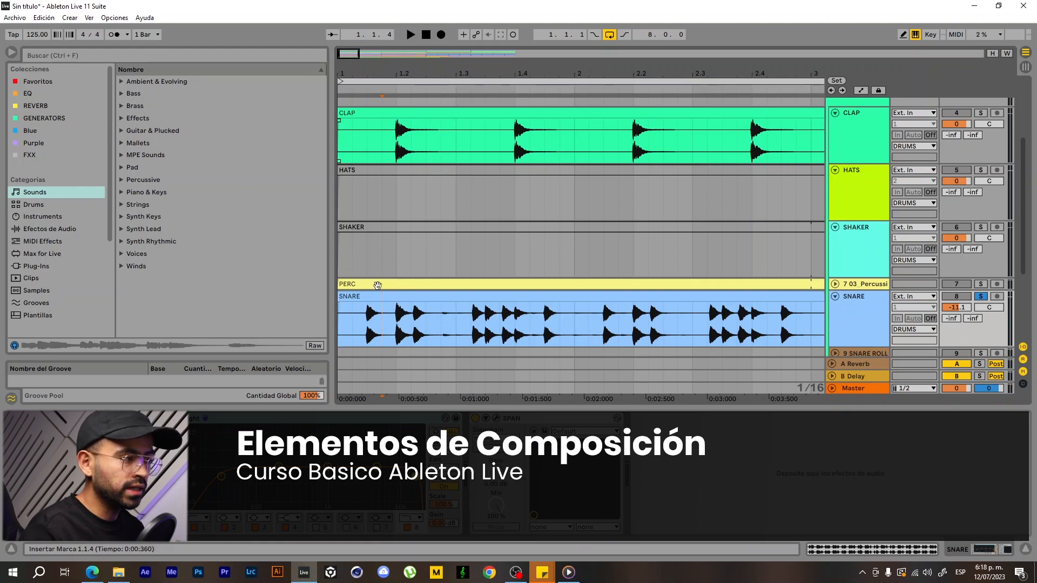
{"action": "left_click_drag", "start_coordinate": [412, 311], "coordinate": [424, 311]}
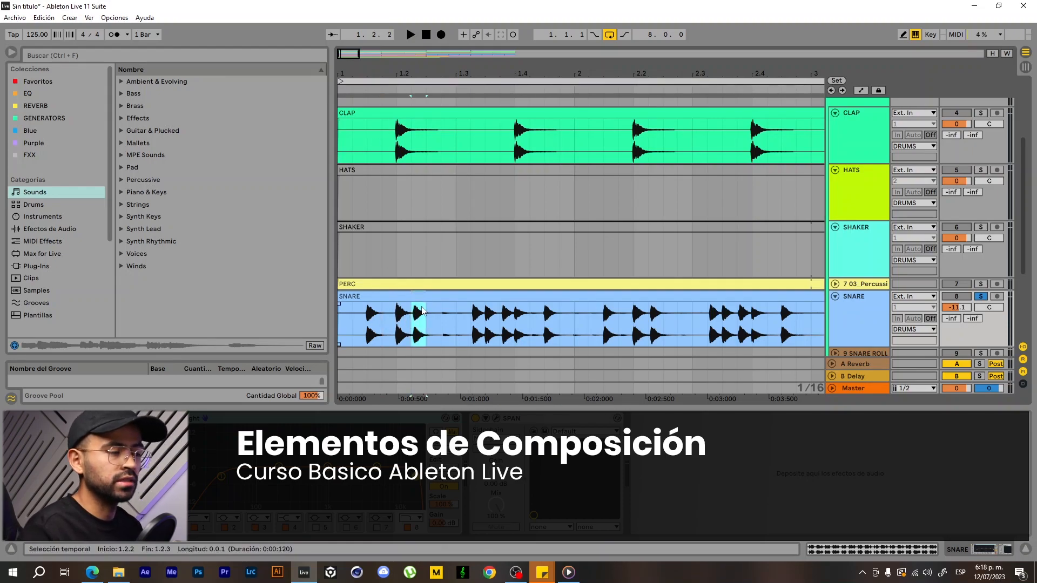
{"action": "left_click_drag", "start_coordinate": [413, 73], "coordinate": [347, 73]}
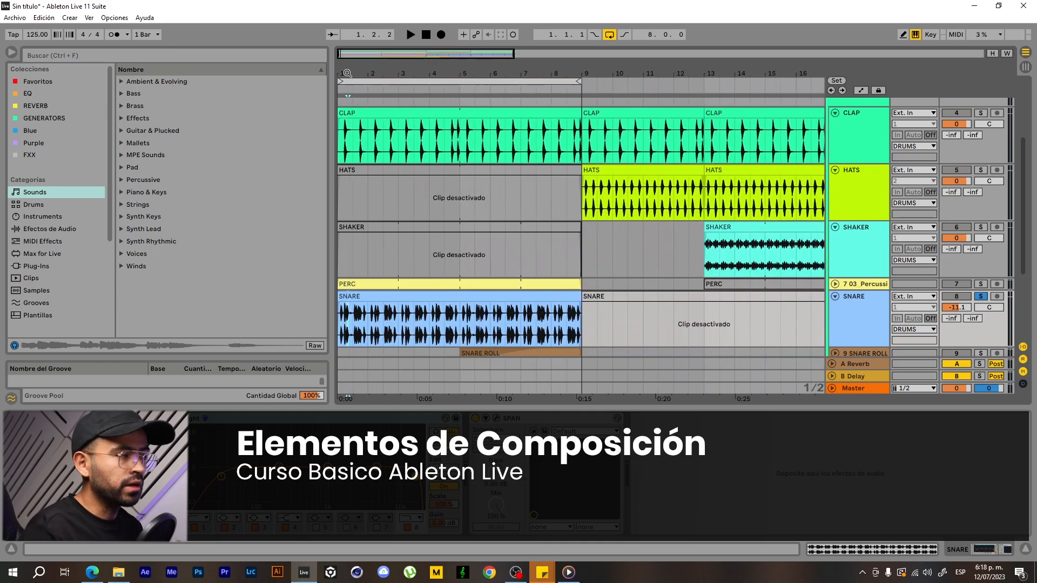
Audition the soloed SNARE again from bar 1, and fold the HATS, SHAKER and SNARE tracks
{"action": "left_click", "coordinate": [411, 83]}
{"action": "key", "text": "space"}
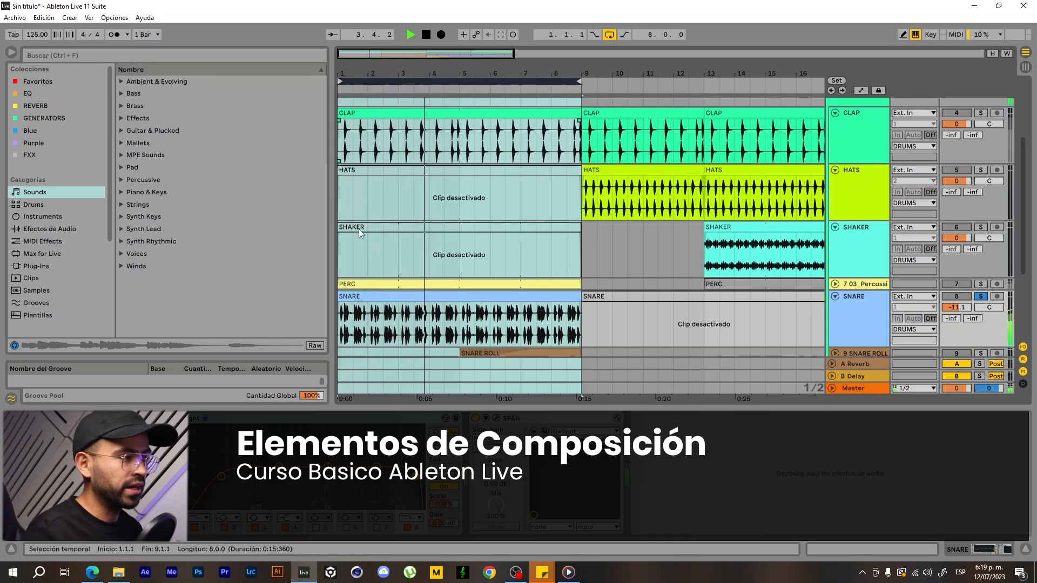
{"action": "scroll", "coordinate": [434, 218], "scroll_direction": "down", "scroll_amount": 3}
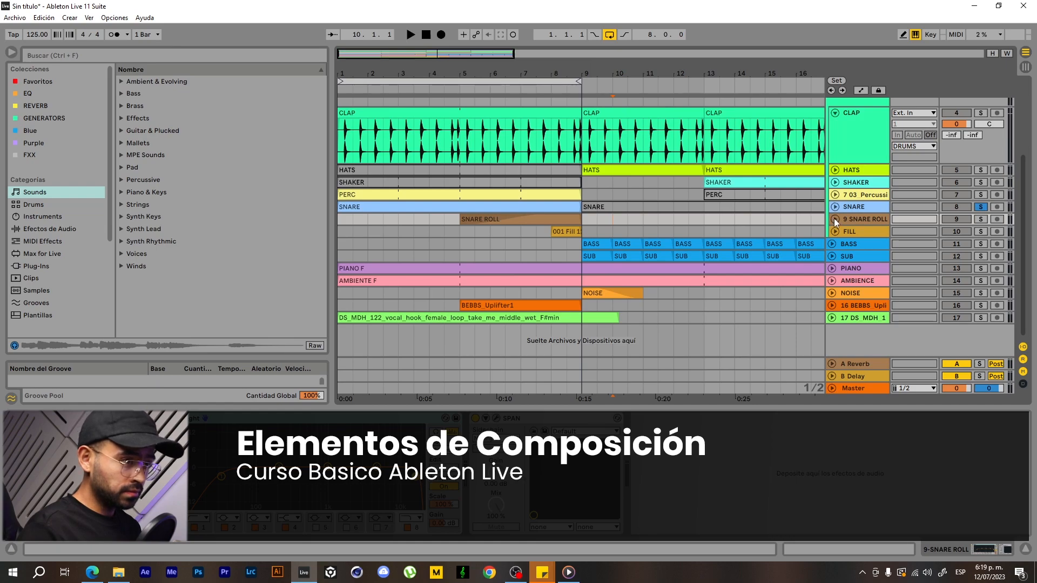
Unfold and solo the SNARE ROLL track, and unfold the SNARE track for comparison
{"action": "left_click", "coordinate": [835, 219]}
{"action": "left_click_drag", "start_coordinate": [528, 73], "coordinate": [527, 90]}
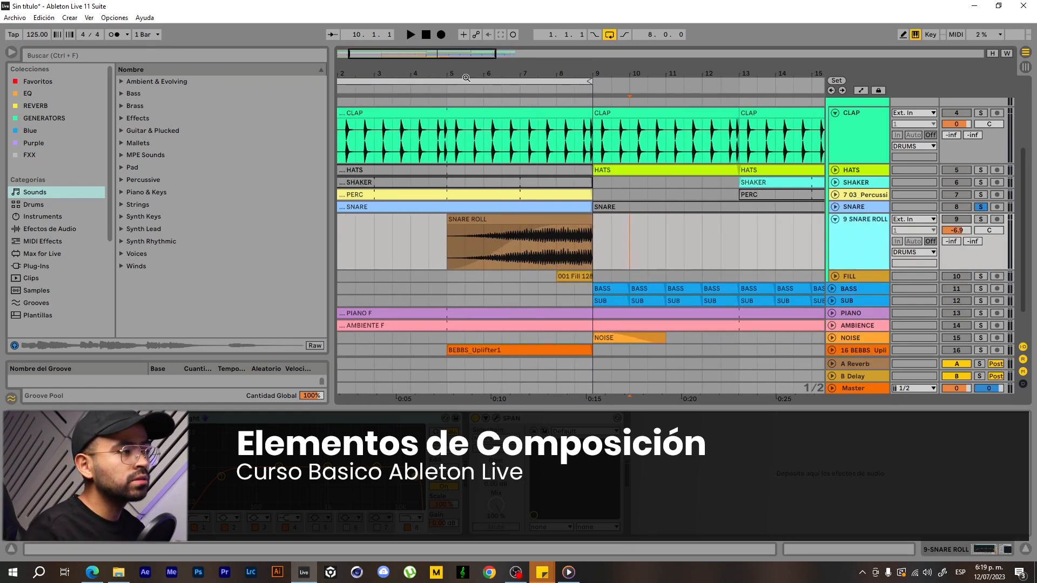
{"action": "left_click_drag", "start_coordinate": [469, 77], "coordinate": [469, 76]}
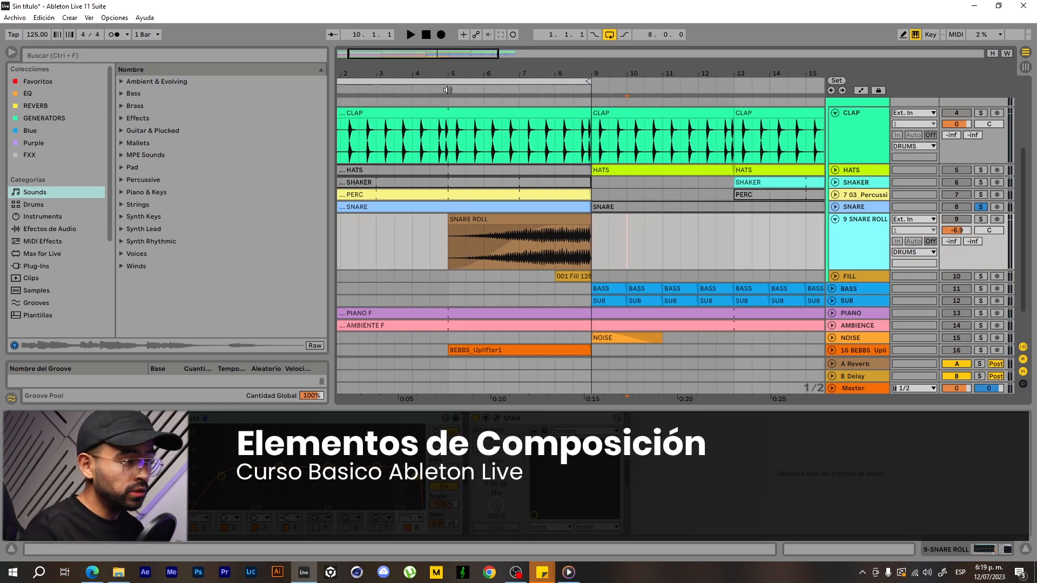
{"action": "left_click", "coordinate": [980, 219]}
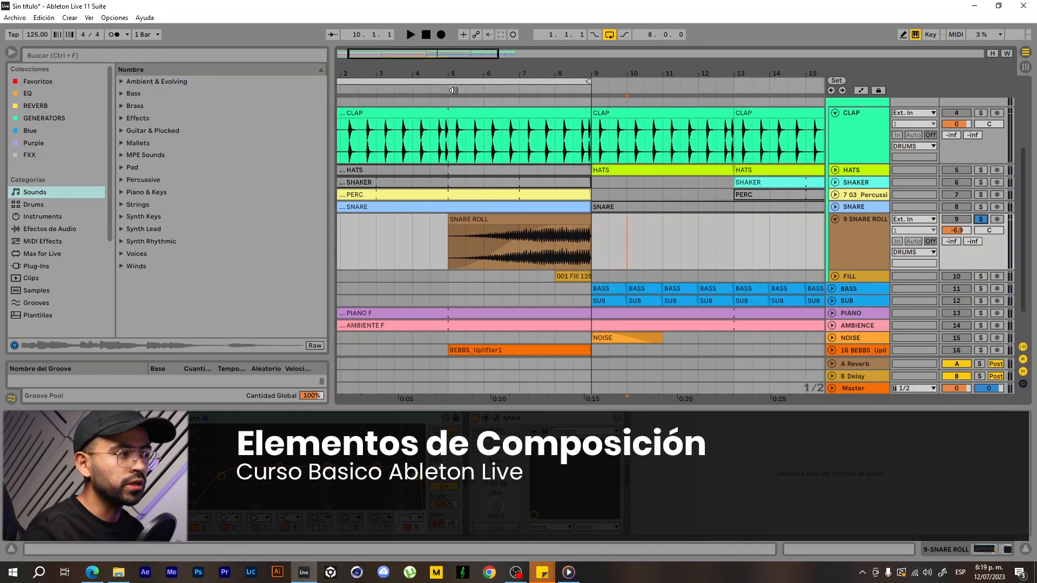
{"action": "left_click", "coordinate": [834, 207]}
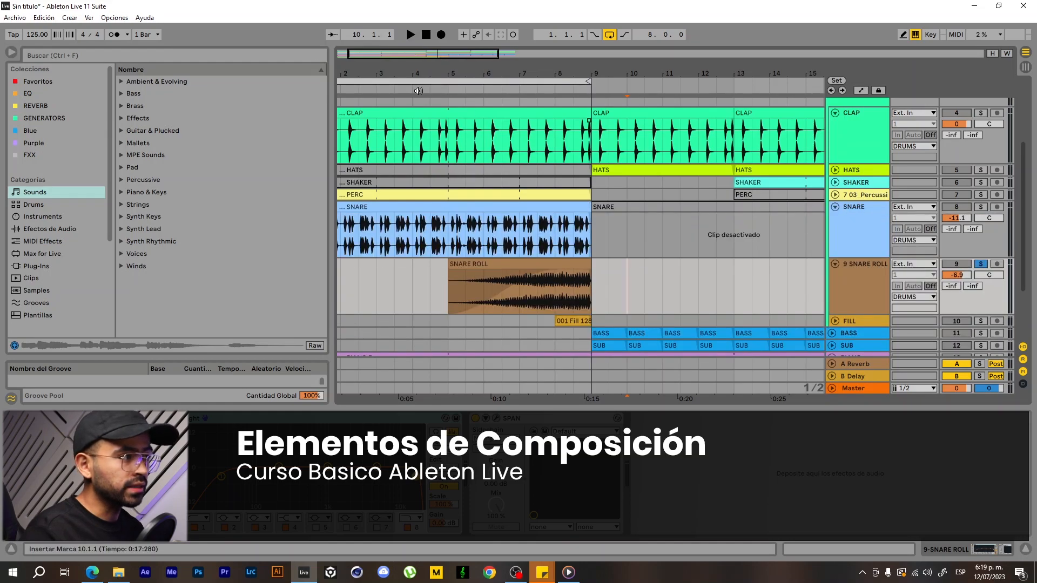
Audition the soloed SNARE ROLL from bar 5 up to its end, and fold its track
{"action": "left_click", "coordinate": [447, 90]}
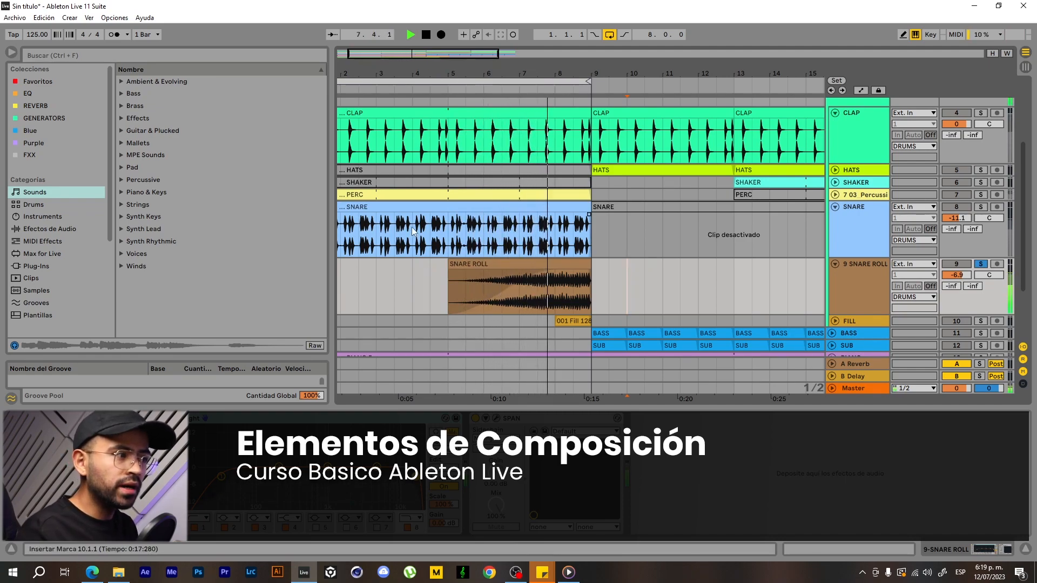
{"action": "key", "text": "space"}
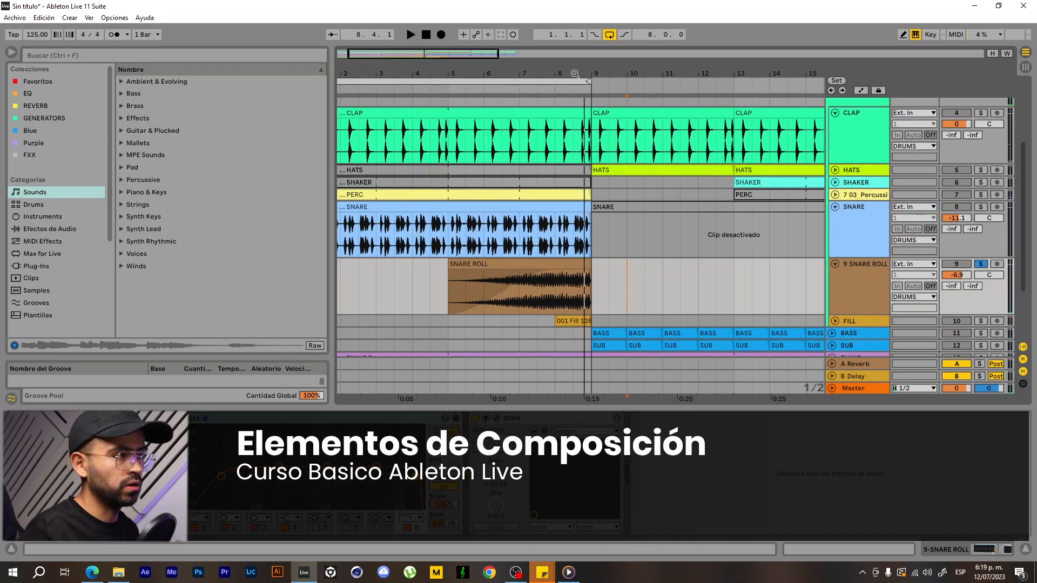
{"action": "left_click_drag", "start_coordinate": [575, 74], "coordinate": [575, 98]}
{"action": "scroll", "coordinate": [608, 252], "scroll_direction": "down", "scroll_amount": 4}
{"action": "scroll", "coordinate": [608, 251], "scroll_direction": "down", "scroll_amount": 1}
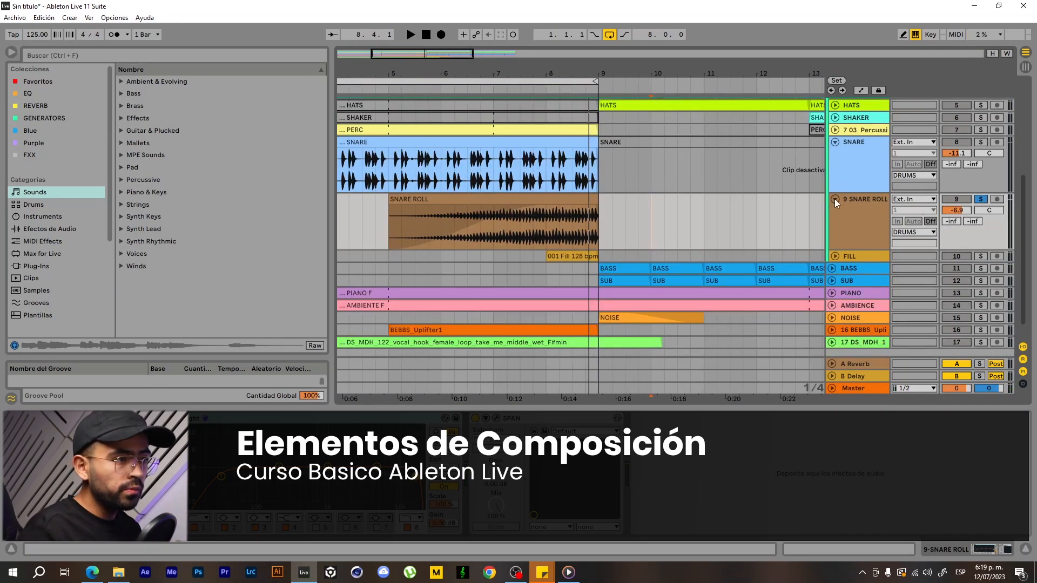
{"action": "left_click", "coordinate": [834, 199]}
Unfold and solo the FILL track, and audition the fill clip from just before bar 8
{"action": "left_click", "coordinate": [835, 211]}
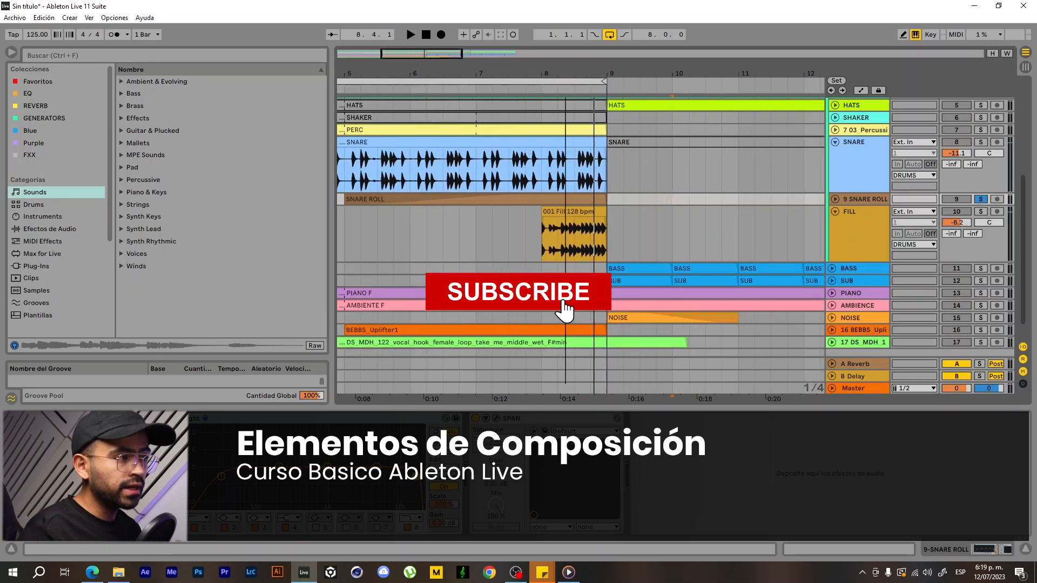
{"action": "scroll", "coordinate": [565, 311], "scroll_direction": "up", "scroll_amount": 3, "text": "ctrl"}
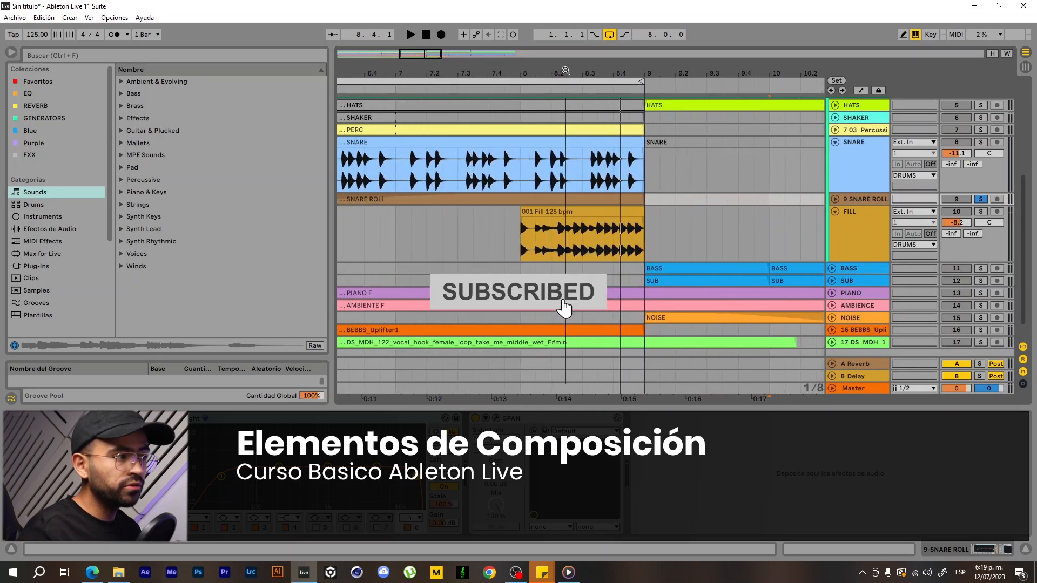
{"action": "left_click", "coordinate": [499, 91]}
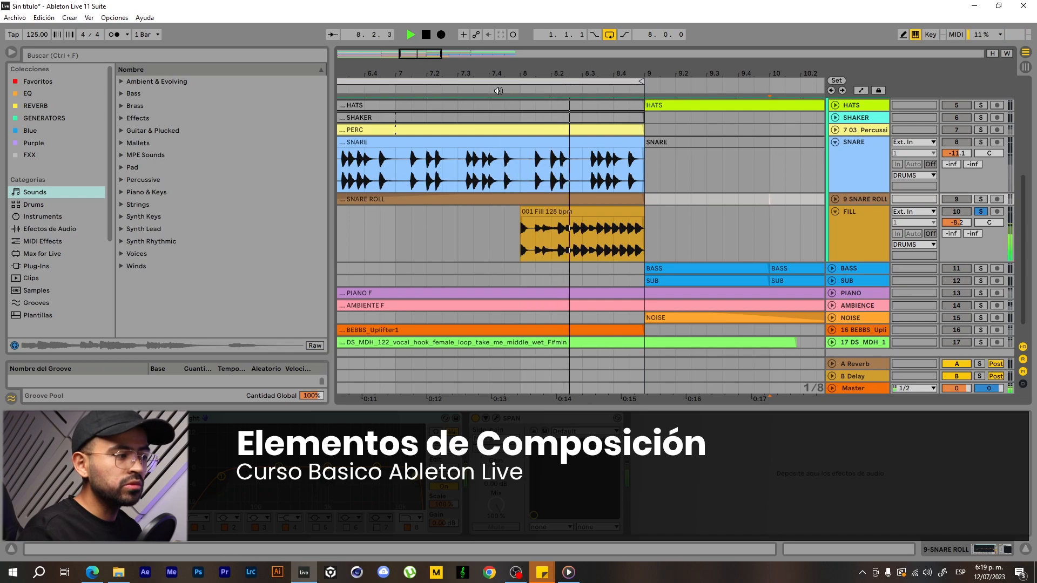
{"action": "key", "text": "space"}
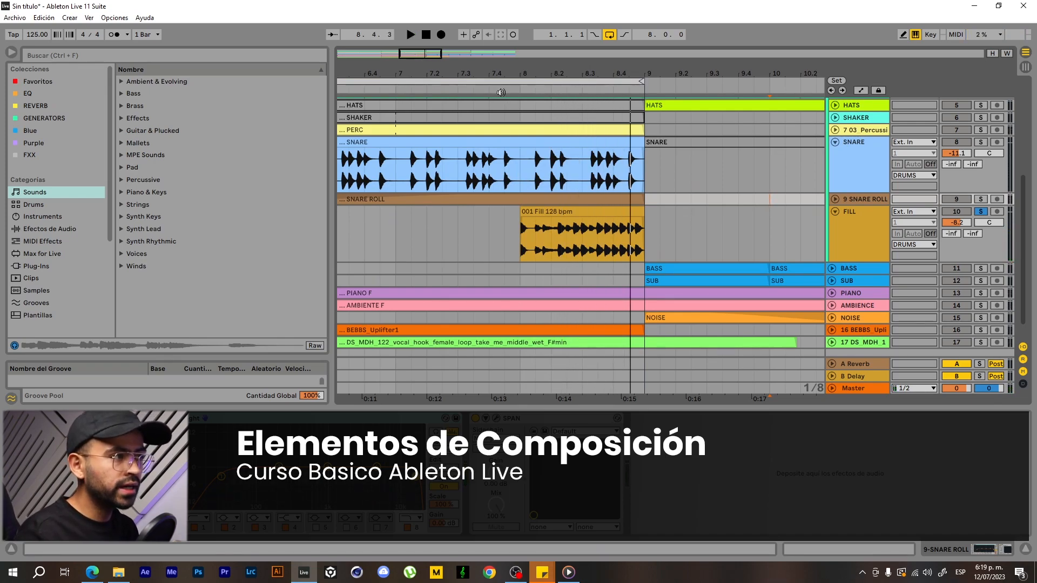
Unfold the SNARE ROLL track and select its clip from 5.1.1 to 9.1.1 to examine its length
{"action": "scroll", "coordinate": [596, 75], "scroll_direction": "down", "scroll_amount": 2, "text": "ctrl"}
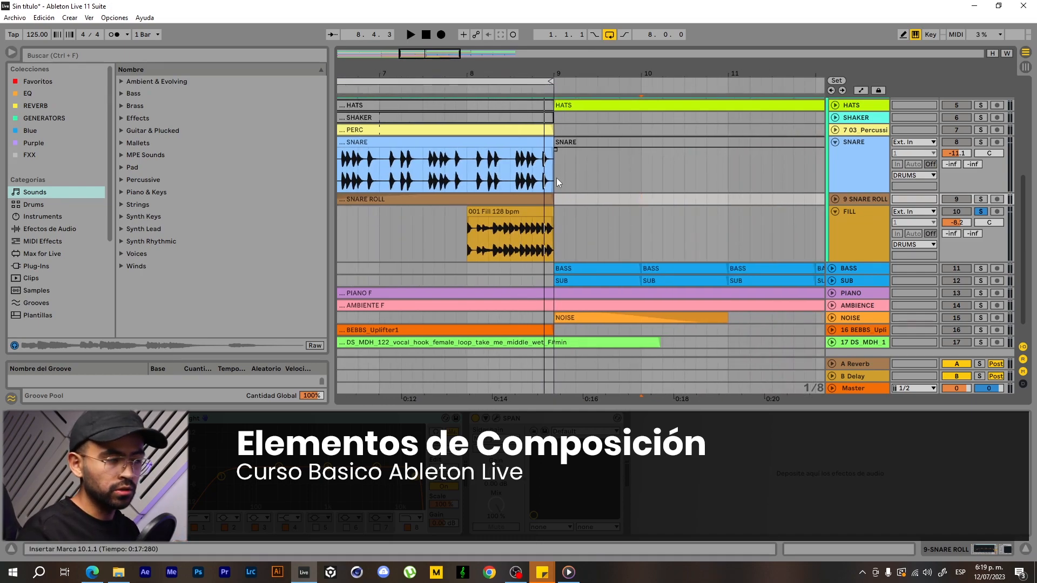
{"action": "left_click_drag", "start_coordinate": [517, 76], "coordinate": [568, 73]}
{"action": "left_click", "coordinate": [835, 199]}
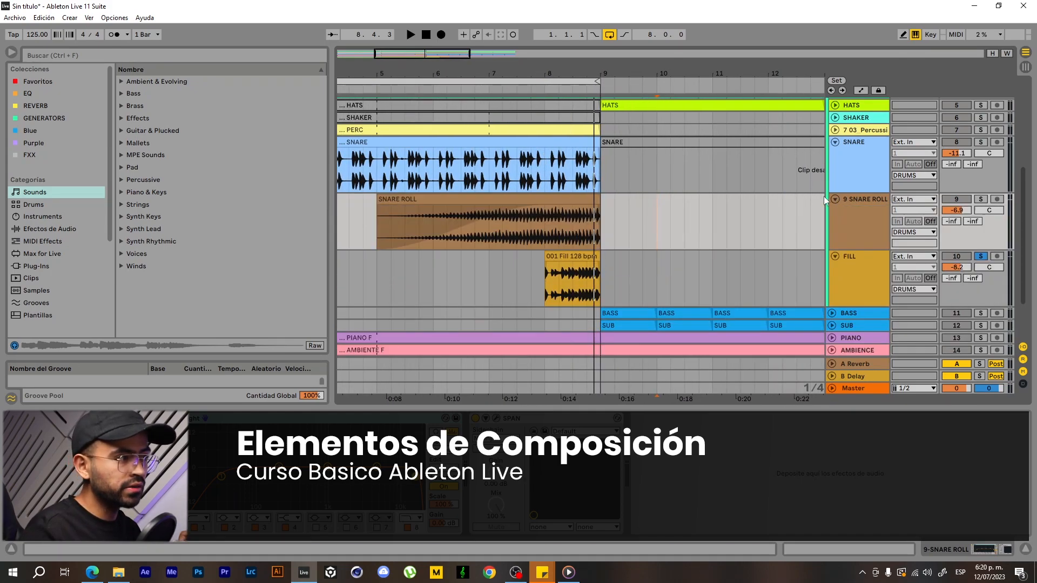
{"action": "left_click_drag", "start_coordinate": [502, 75], "coordinate": [576, 68]}
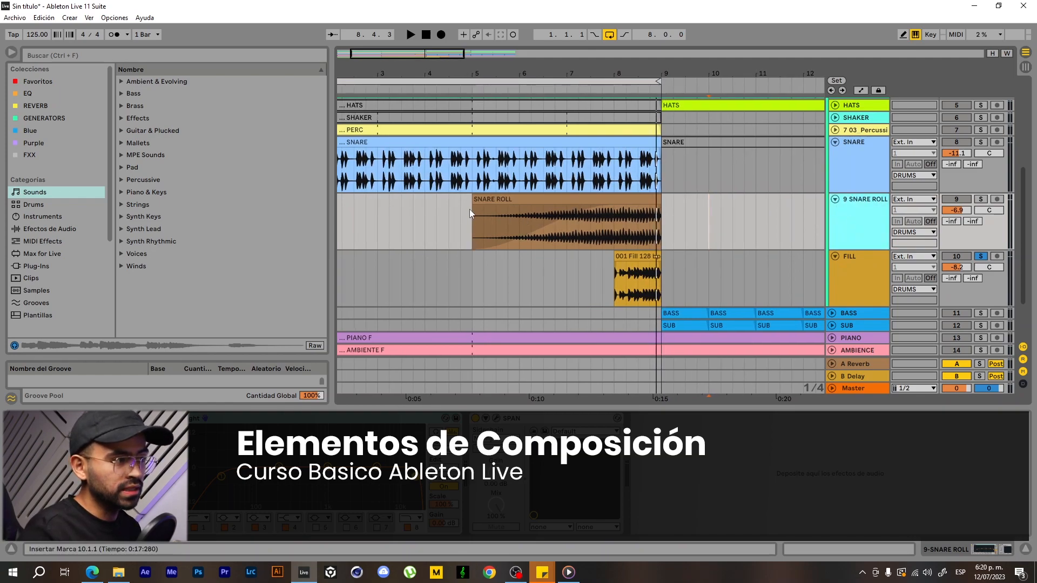
{"action": "left_click_drag", "start_coordinate": [469, 209], "coordinate": [658, 209]}
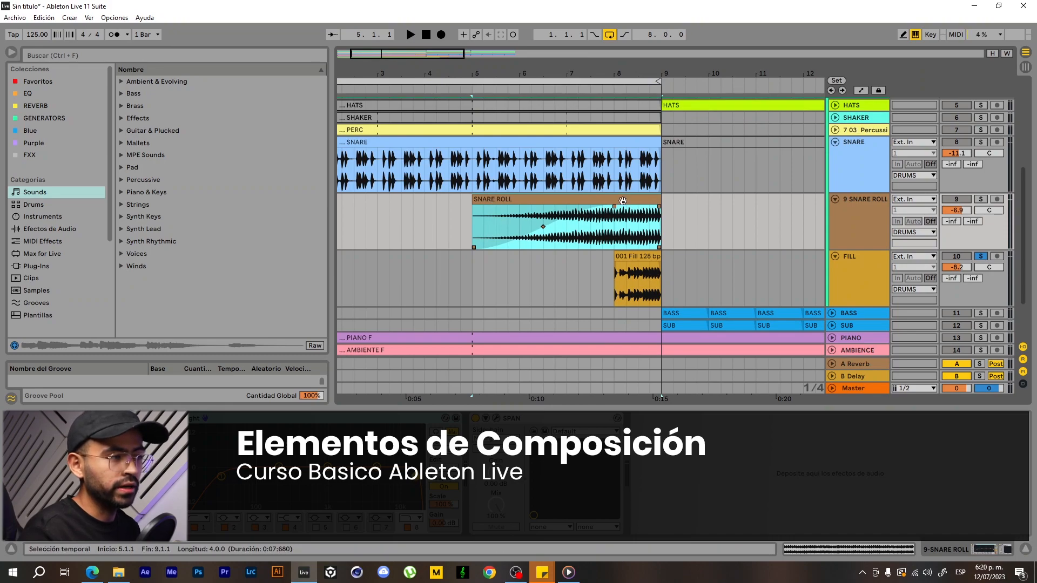
Select the FILL track and its one-bar clip from 8.1.1 to 9.1.1 to compare it with the SNARE ROLL
{"action": "left_click_drag", "start_coordinate": [669, 70], "coordinate": [669, 80]}
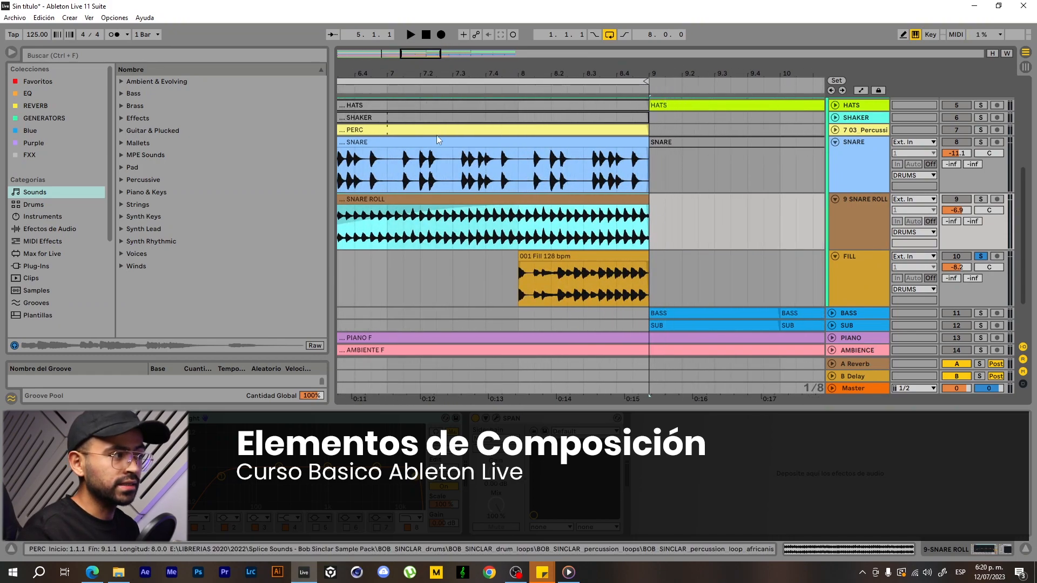
{"action": "left_click", "coordinate": [867, 271]}
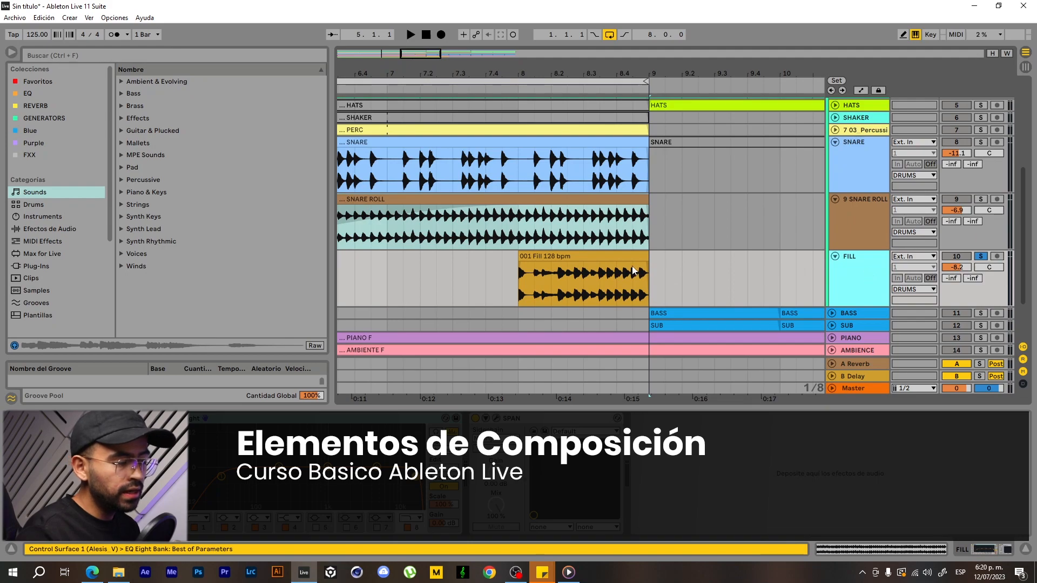
{"action": "mouse_move", "coordinate": [553, 70]}
{"action": "left_mouse_down"}
{"action": "mouse_move", "coordinate": [501, 70]}
{"action": "mouse_move", "coordinate": [544, 65]}
{"action": "mouse_move", "coordinate": [544, 57]}
{"action": "left_mouse_up"}
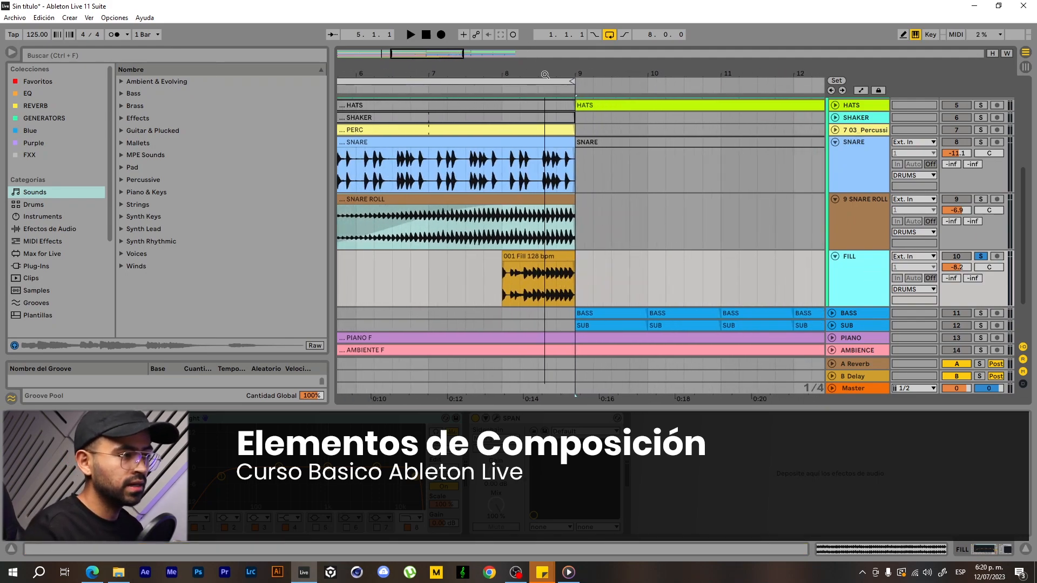
{"action": "left_click_drag", "start_coordinate": [502, 258], "coordinate": [562, 259]}
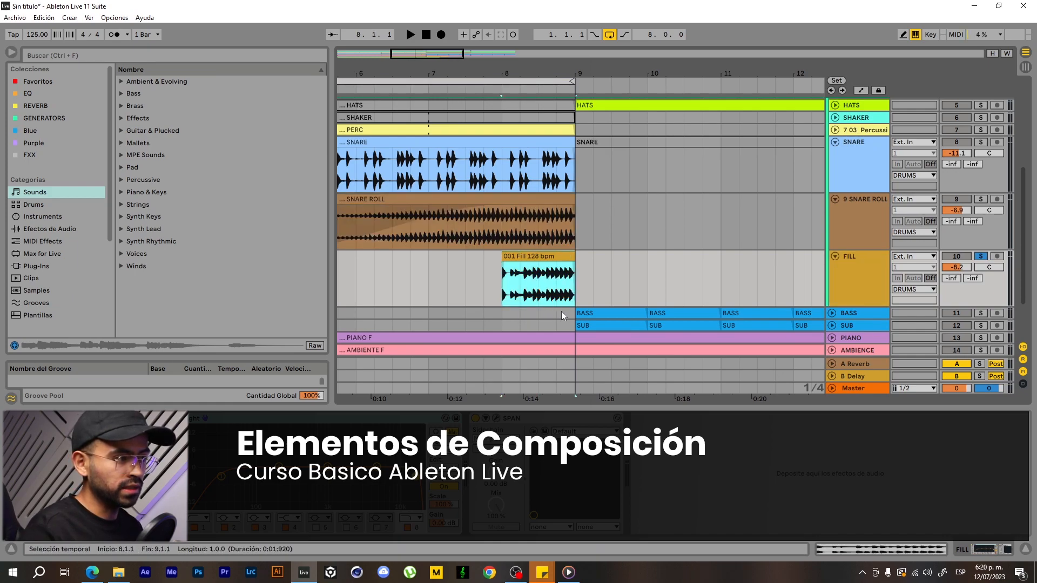
Fold the SNARE ROLL, SNARE and FILL tracks, and move the eight-bar loop to start at 9.1.1
{"action": "left_click_drag", "start_coordinate": [562, 74], "coordinate": [593, 56]}
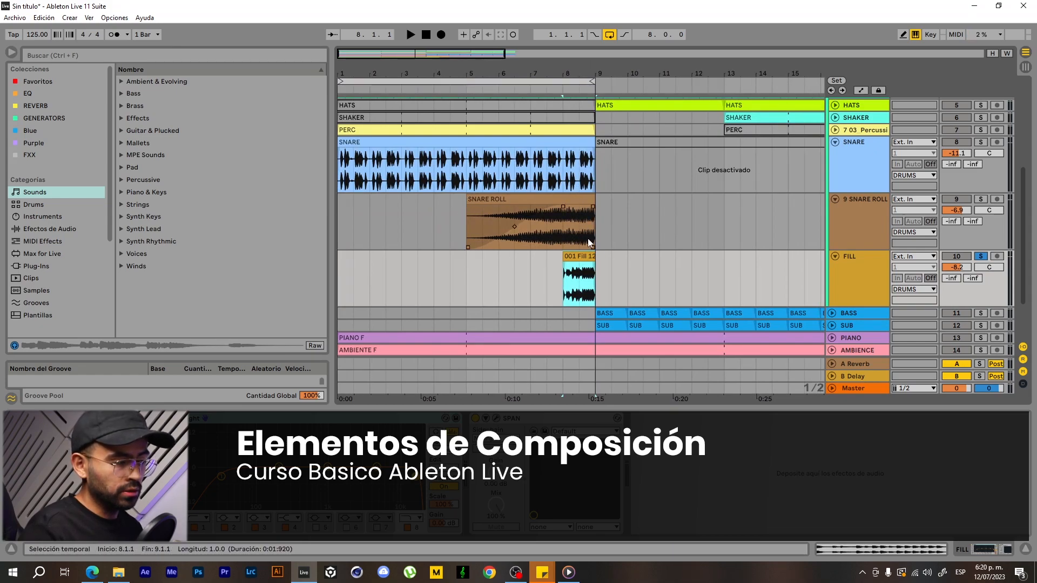
{"action": "left_click", "coordinate": [834, 199]}
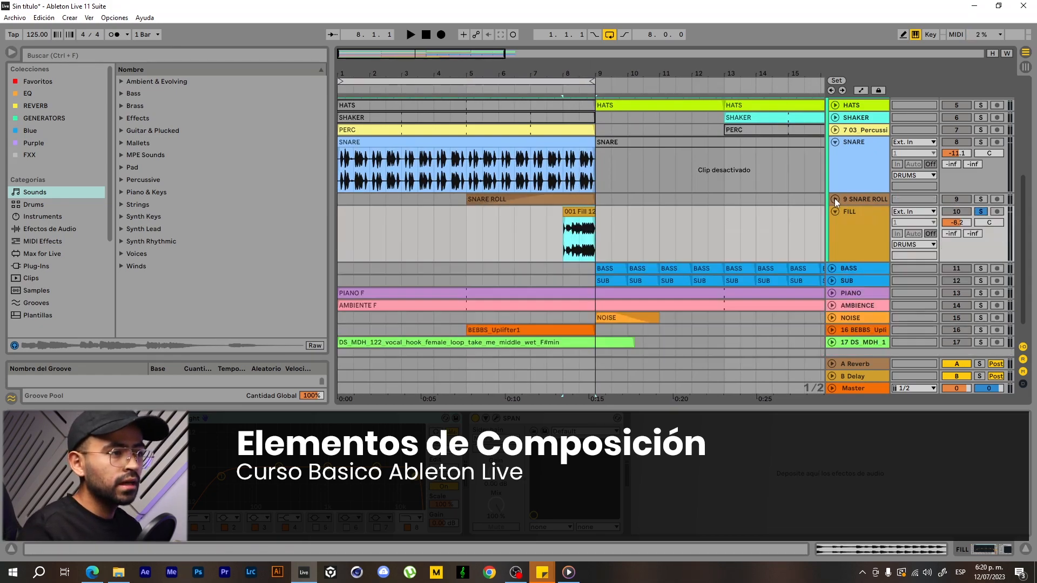
{"action": "left_click", "coordinate": [836, 142]}
{"action": "left_click_drag", "start_coordinate": [561, 72], "coordinate": [561, 49]}
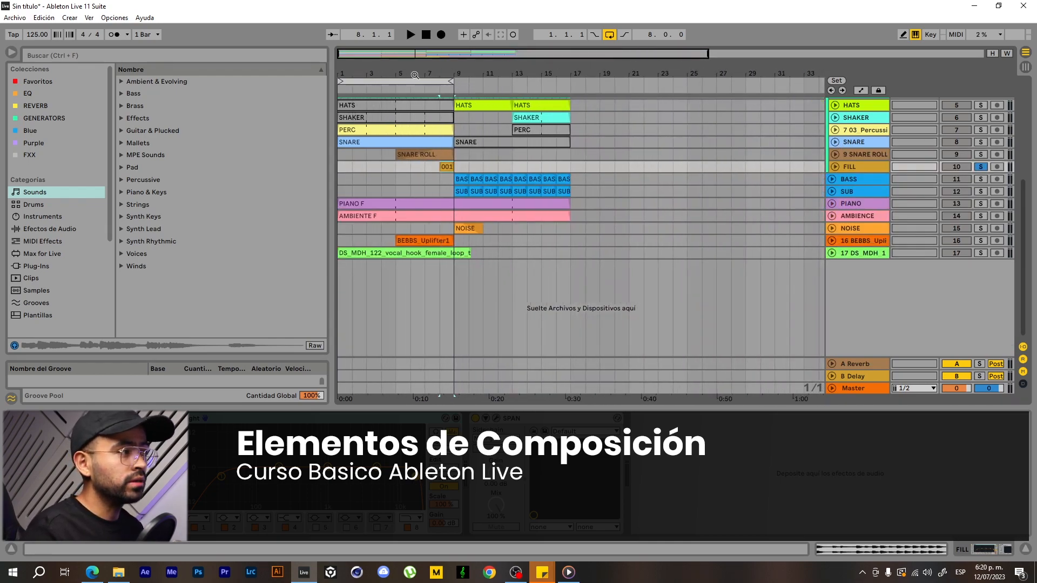
{"action": "mouse_move", "coordinate": [385, 81]}
{"action": "left_mouse_down"}
{"action": "mouse_move", "coordinate": [524, 81]}
{"action": "mouse_move", "coordinate": [459, 96]}
{"action": "mouse_move", "coordinate": [459, 108]}
{"action": "mouse_move", "coordinate": [459, 99]}
{"action": "left_mouse_up"}
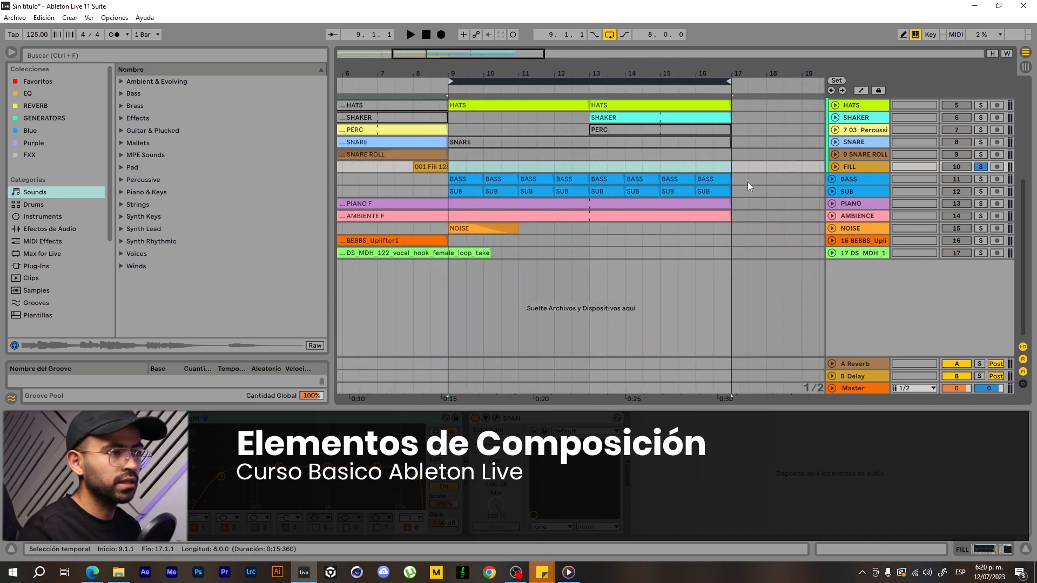
Unfold and solo the BASS track, and play it from bar 9
{"action": "left_click", "coordinate": [832, 179]}
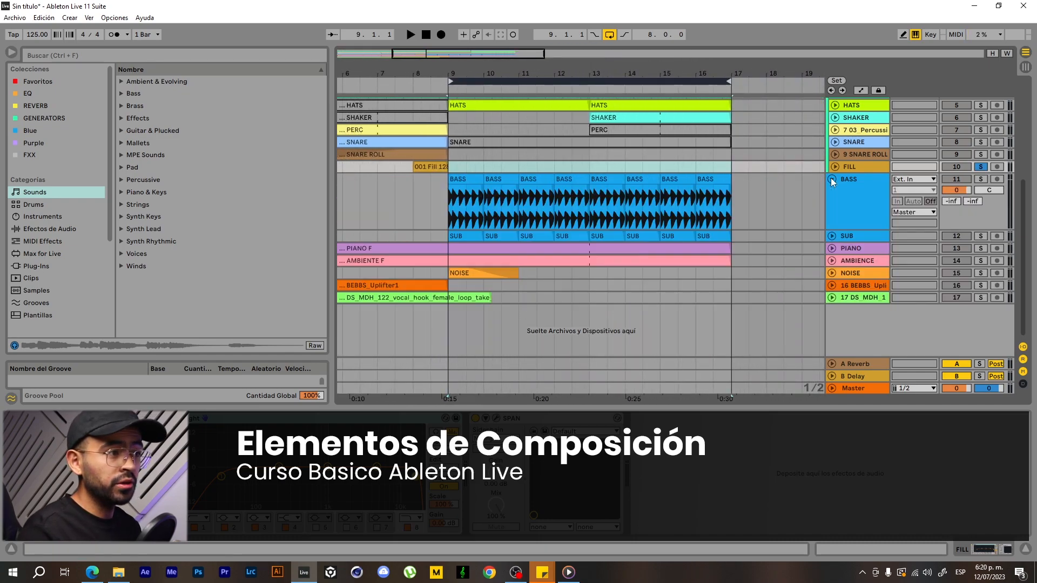
{"action": "left_click", "coordinate": [975, 180]}
{"action": "left_click", "coordinate": [863, 198]}
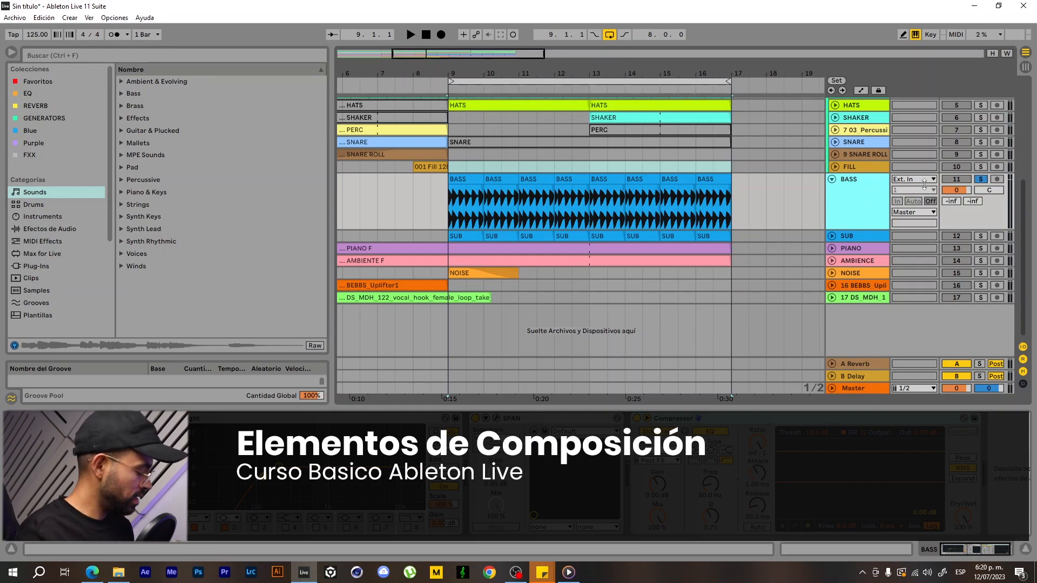
{"action": "key", "text": "space"}
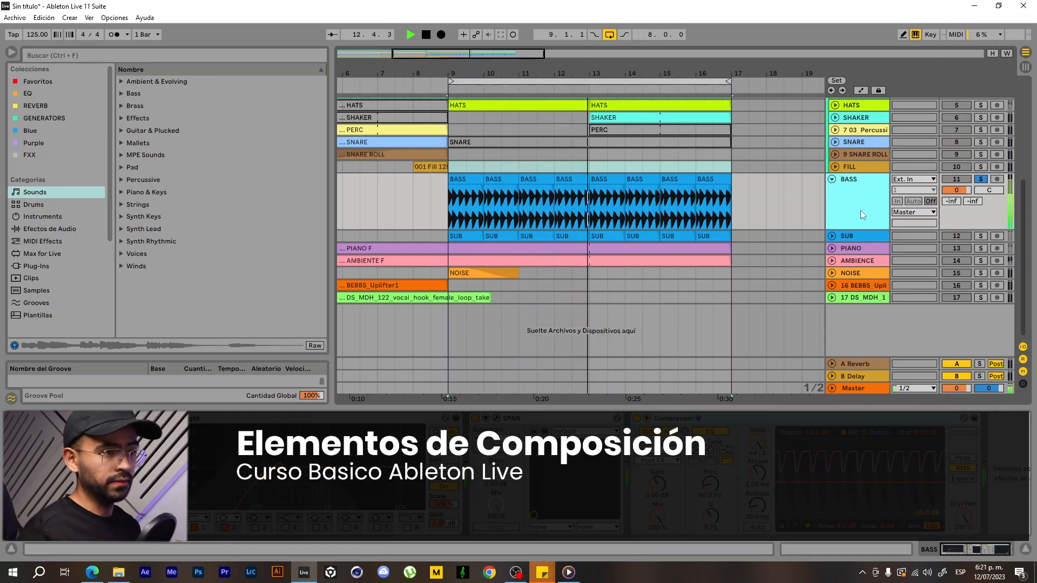
Unfold the SUB track and solo it in place of BASS during playback
{"action": "left_click", "coordinate": [834, 235]}
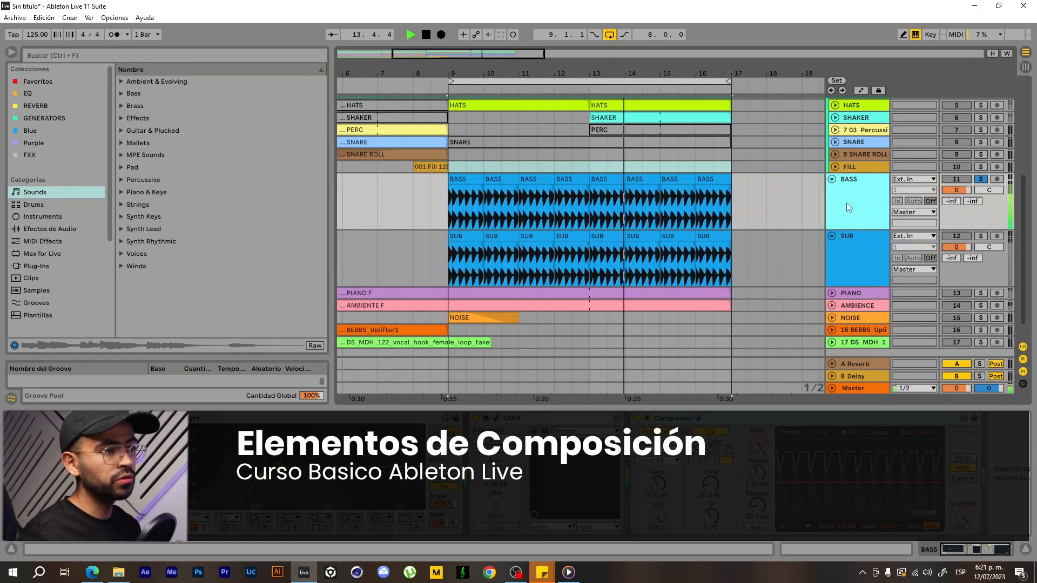
{"action": "left_click", "coordinate": [980, 236]}
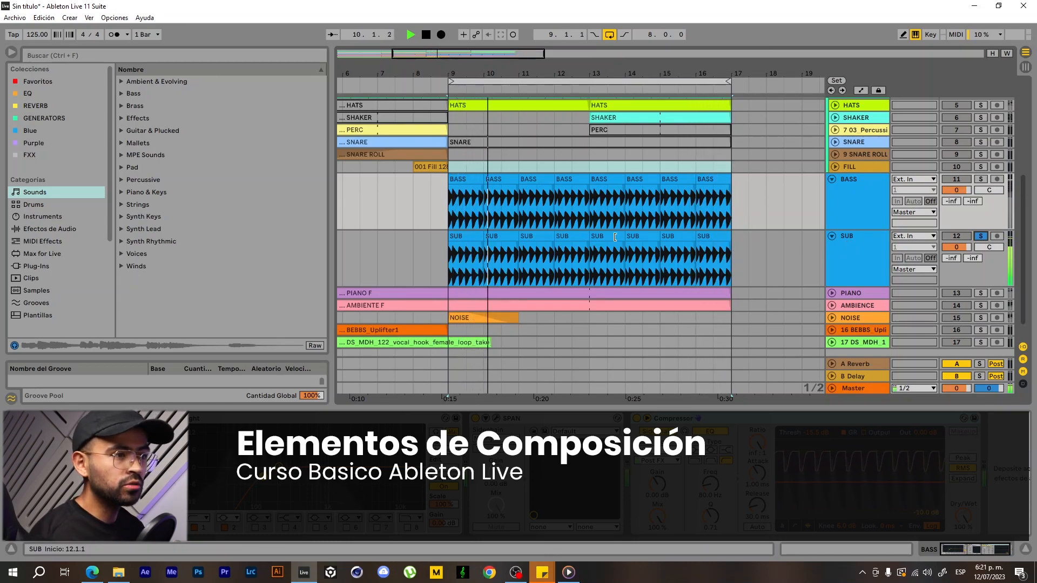
{"action": "left_click", "coordinate": [846, 250]}
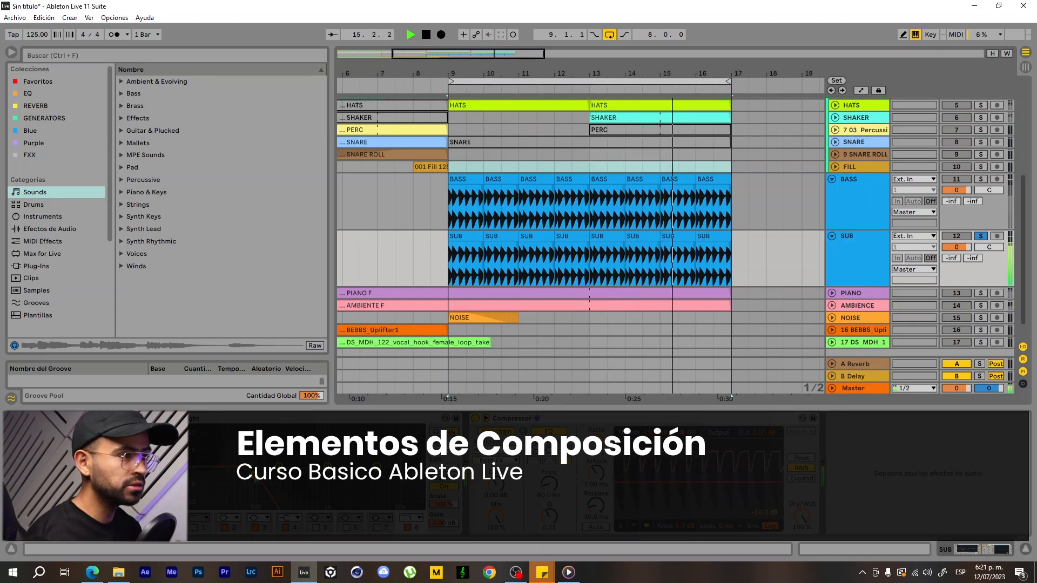
Solo the BASS track again to compare it with SUB, and replay it from bar 9 once more
{"action": "left_click", "coordinate": [834, 203]}
{"action": "left_click", "coordinate": [980, 179]}
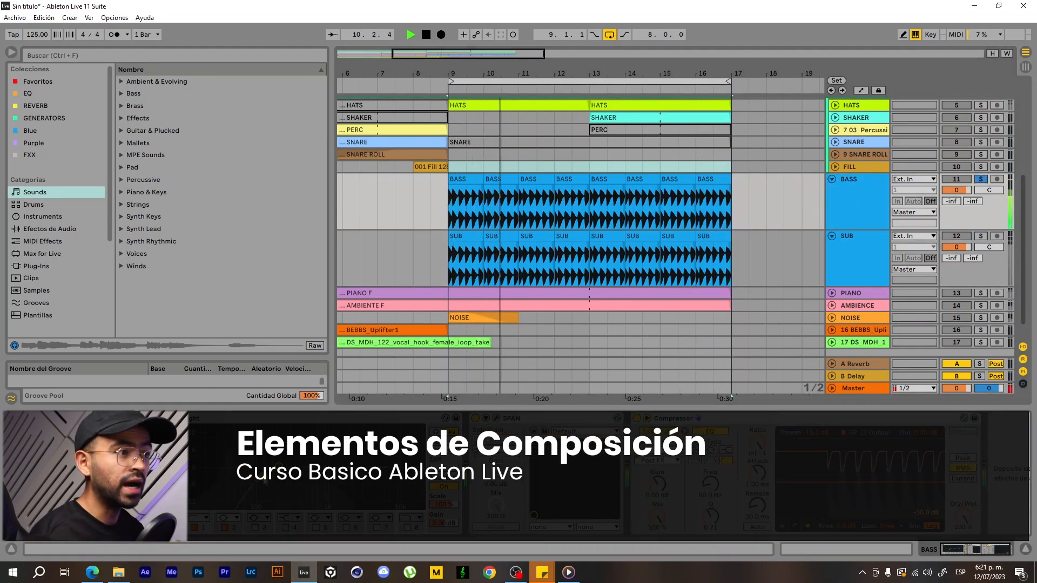
{"action": "left_click", "coordinate": [839, 197]}
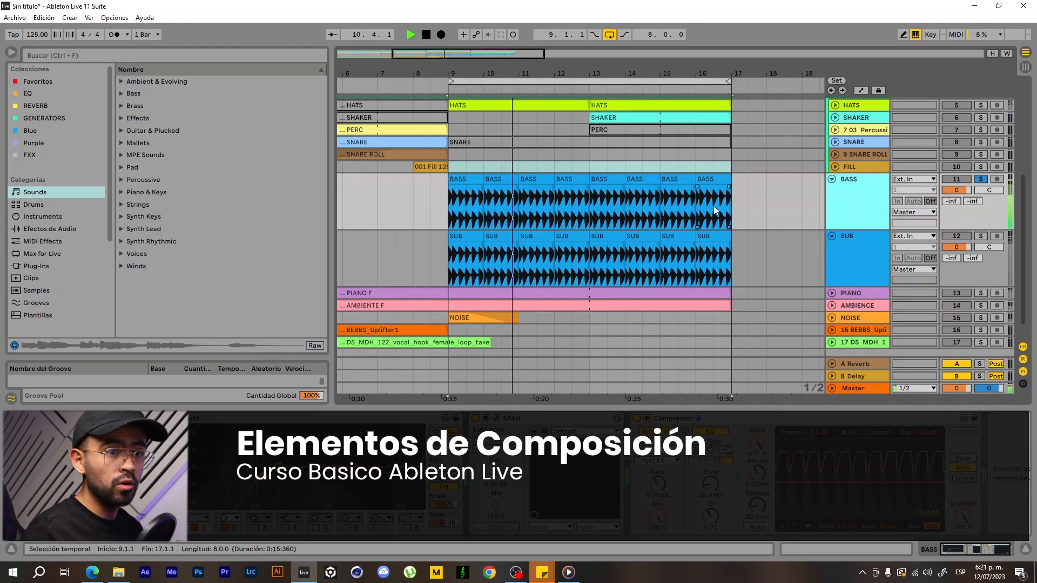
{"action": "key", "text": "space"}
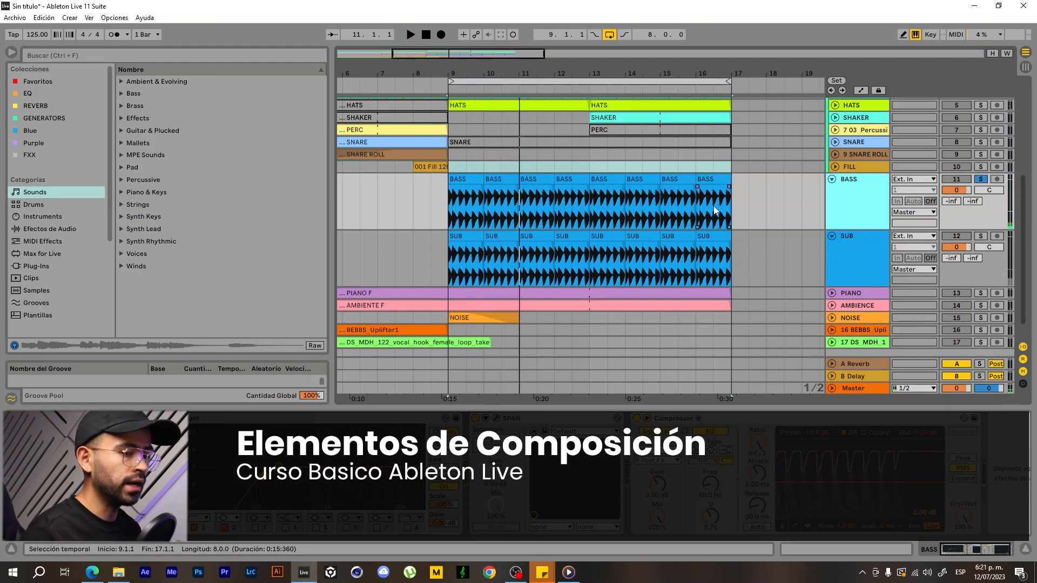
{"action": "left_click", "coordinate": [473, 95]}
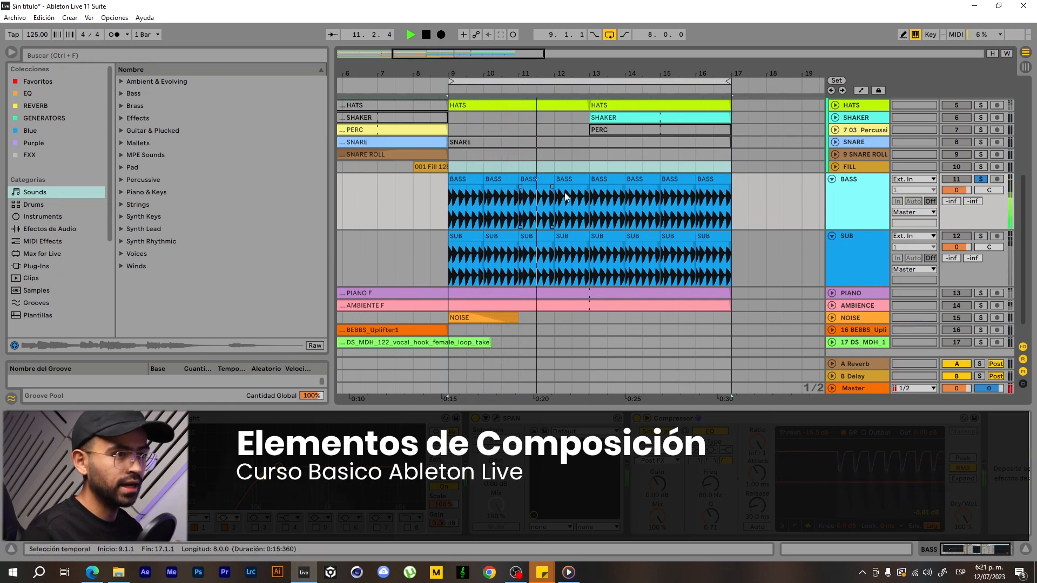
{"action": "key", "text": "space"}
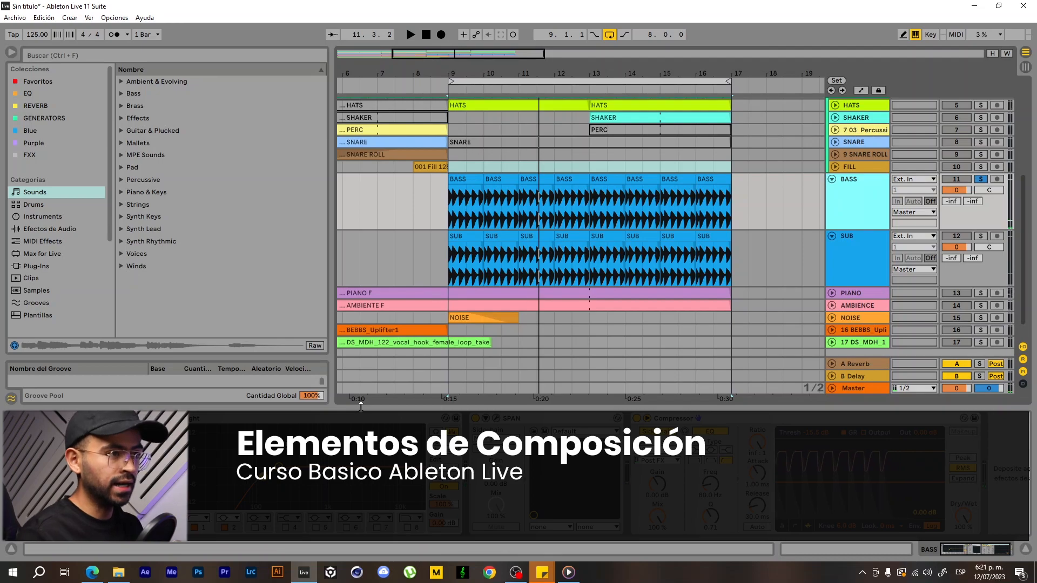
Solo the SUB track and audition its low-end line from bar 9 through bar 11
{"action": "left_click", "coordinate": [844, 246]}
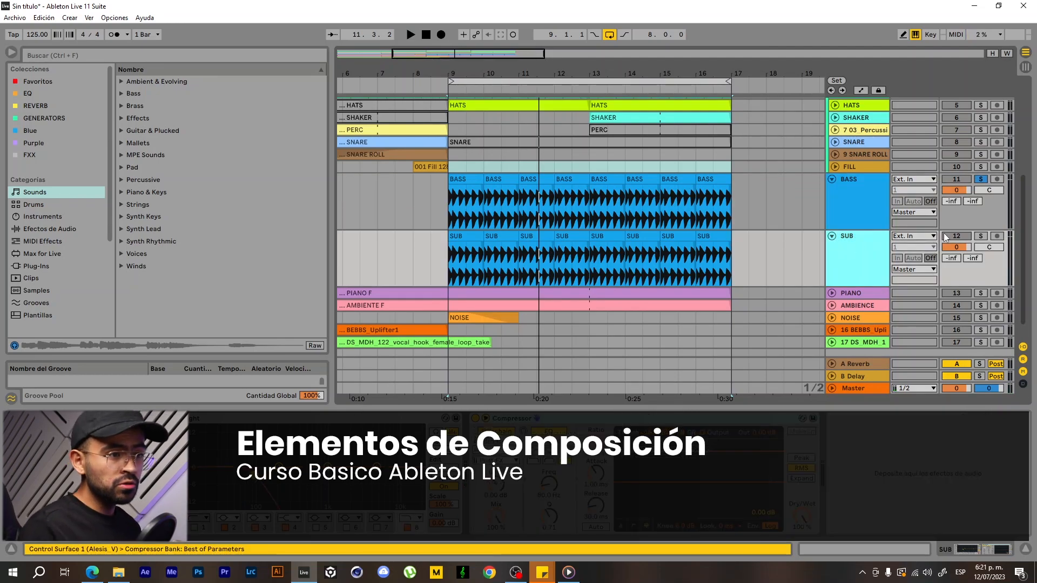
{"action": "left_click", "coordinate": [980, 237]}
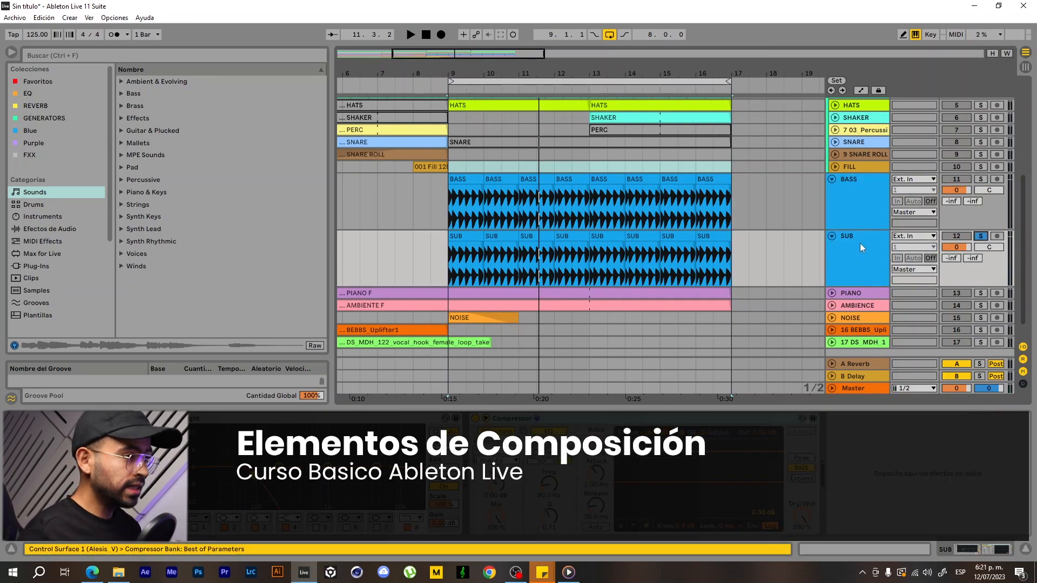
{"action": "key", "text": "space"}
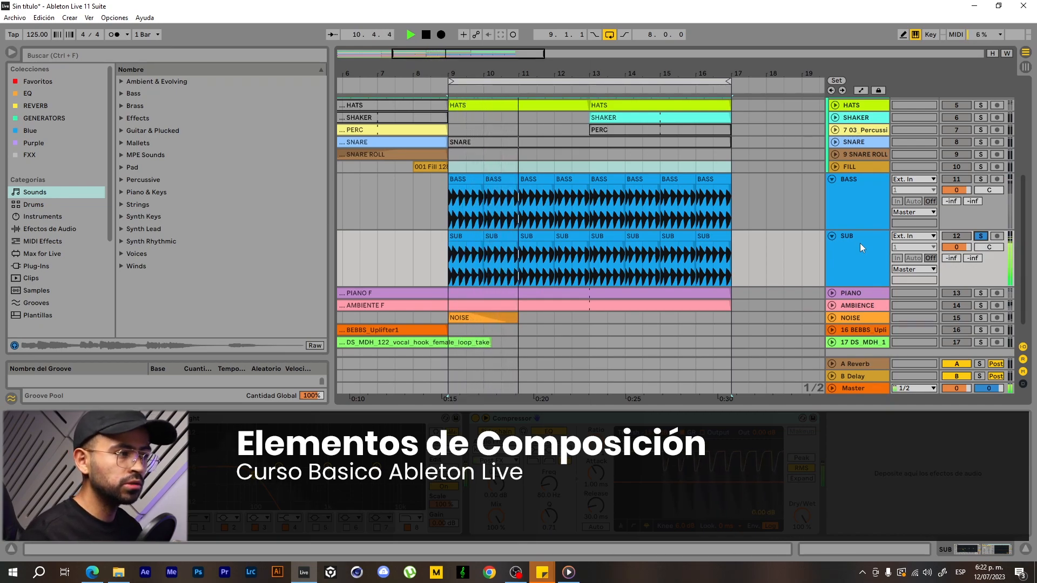
{"action": "key", "text": "space"}
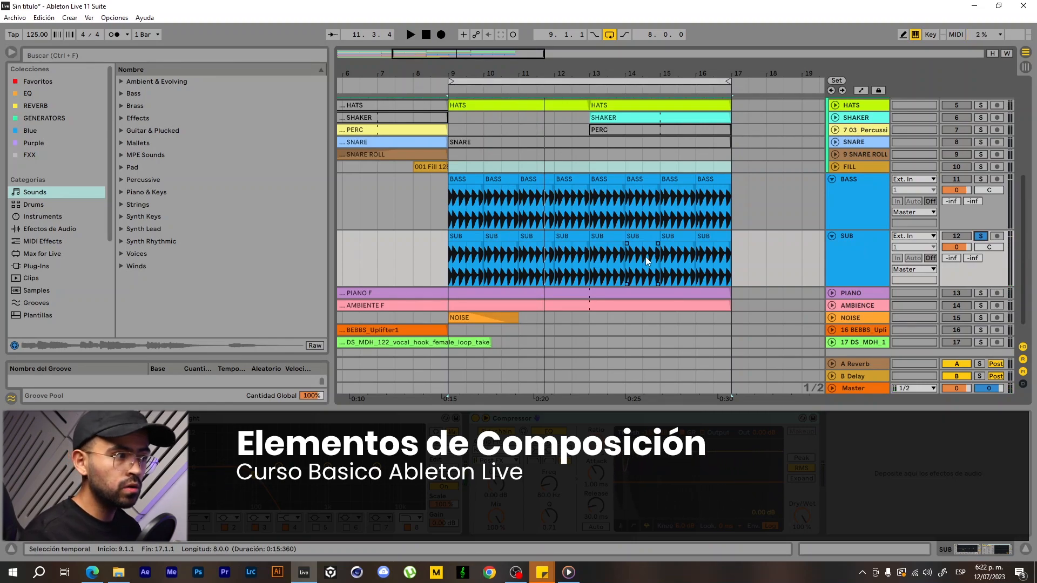
{"action": "left_click", "coordinate": [870, 245]}
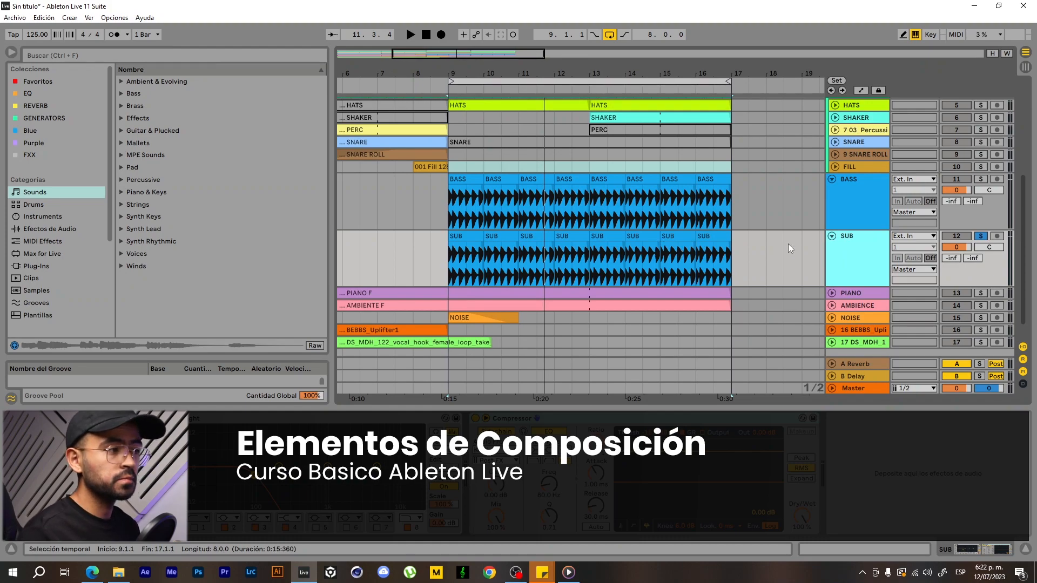
Compare the BASS and SUB tracks by selecting each in turn, and mark out the SUB clips from bar 9 to bar 17
{"action": "left_click", "coordinate": [853, 216]}
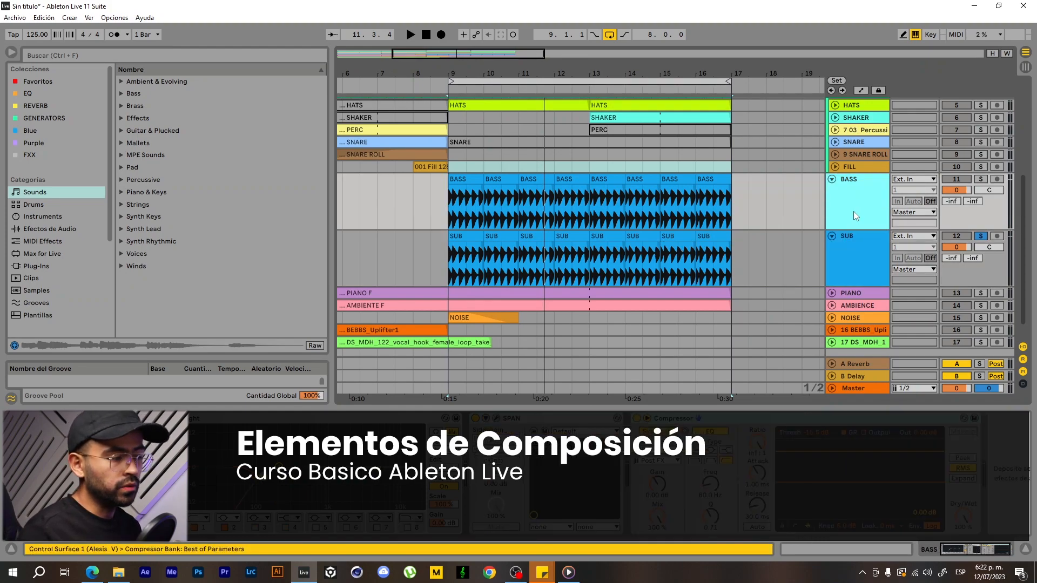
{"action": "left_click", "coordinate": [850, 244]}
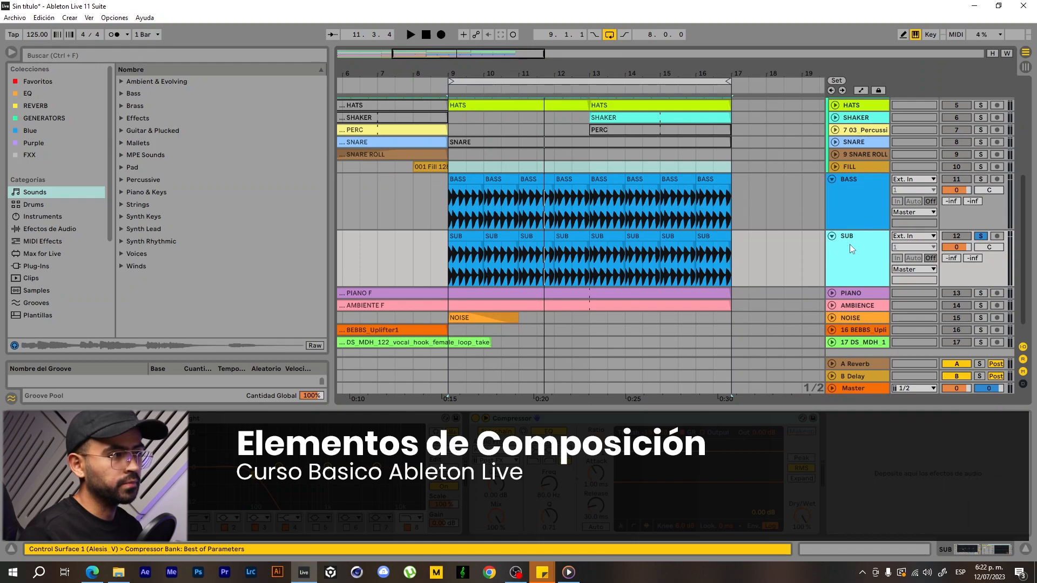
{"action": "left_click", "coordinate": [853, 213]}
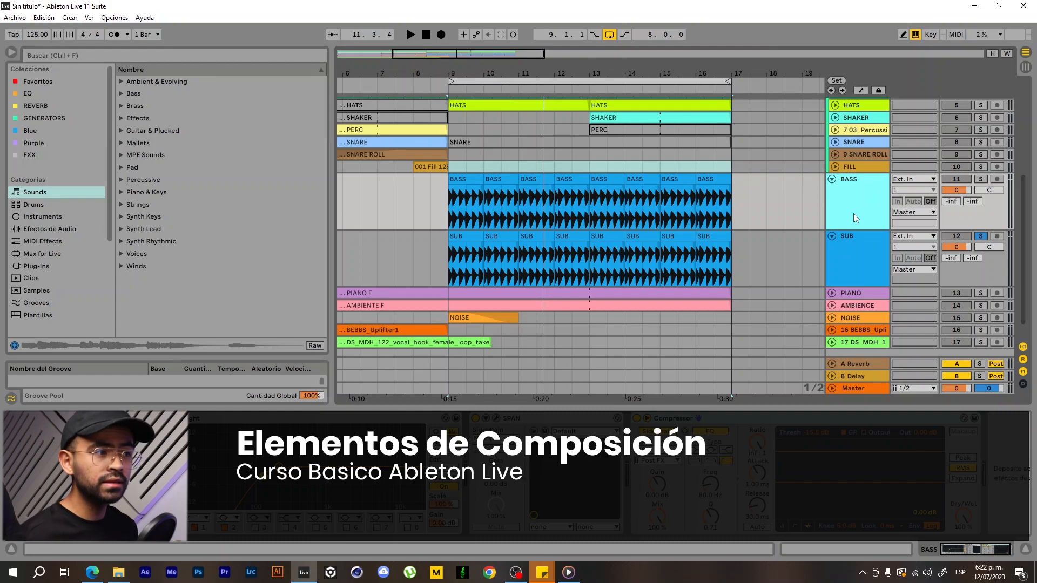
{"action": "left_click", "coordinate": [851, 210]}
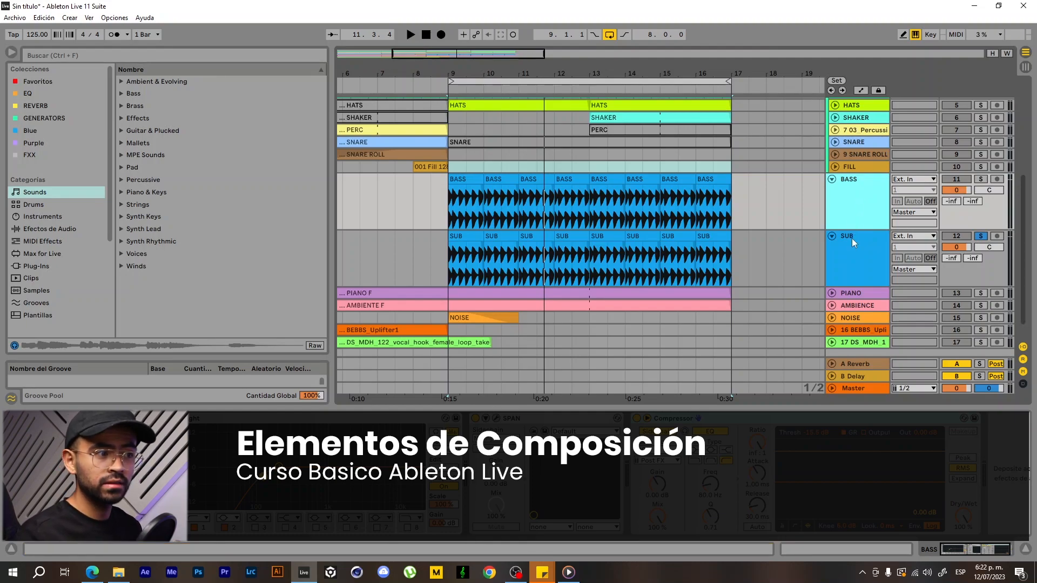
{"action": "left_click", "coordinate": [851, 248]}
{"action": "left_click", "coordinate": [851, 207]}
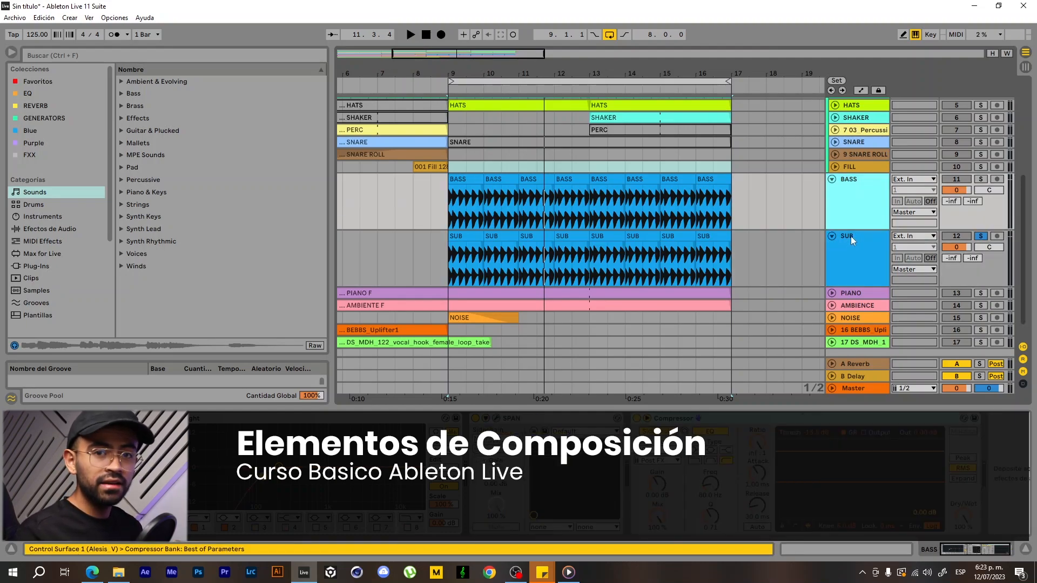
{"action": "left_click", "coordinate": [850, 241]}
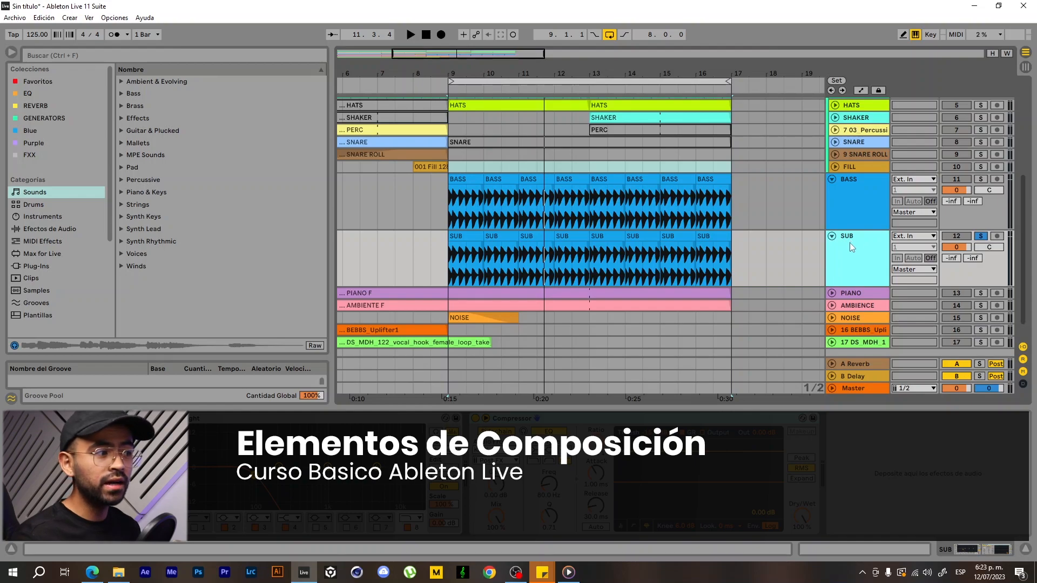
{"action": "left_click_drag", "start_coordinate": [444, 235], "coordinate": [733, 242]}
{"action": "left_click", "coordinate": [737, 239]}
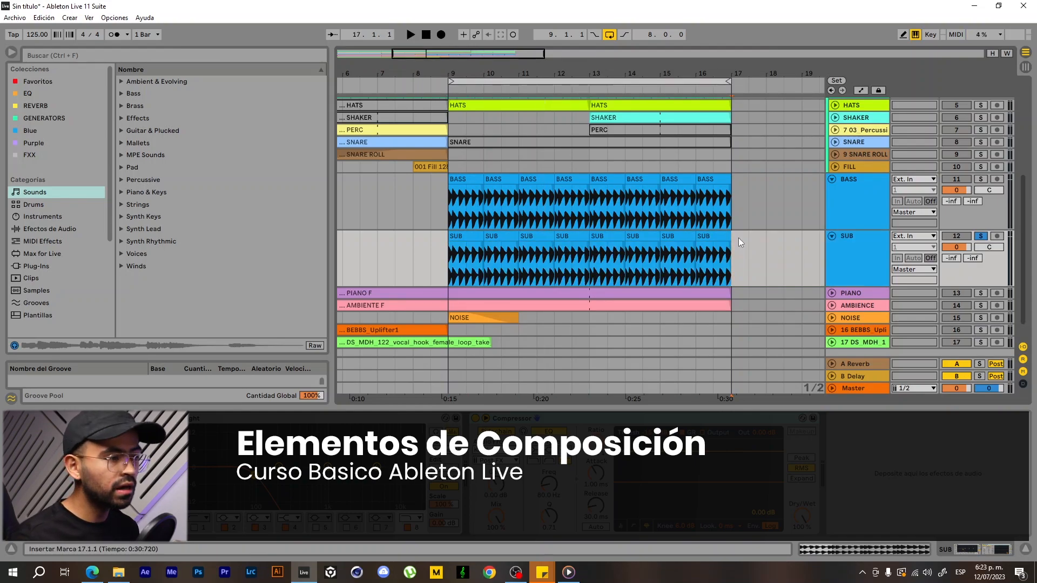
Solo the BASS track in place of SUB and audition it from around bar 9 to bar 14
{"action": "left_click", "coordinate": [856, 202]}
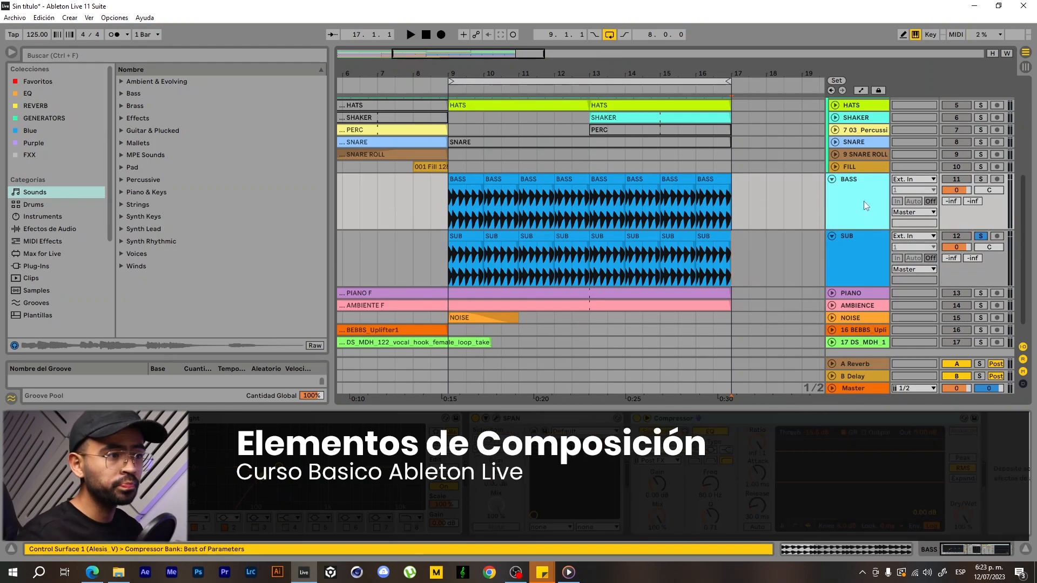
{"action": "left_click", "coordinate": [983, 180]}
{"action": "left_click", "coordinate": [982, 180]}
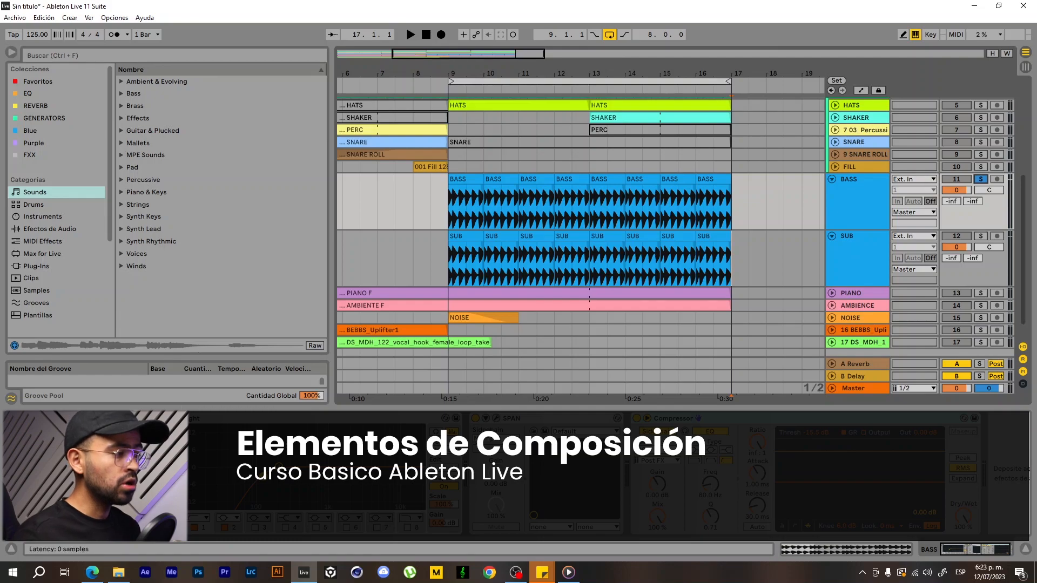
{"action": "left_click", "coordinate": [468, 88]}
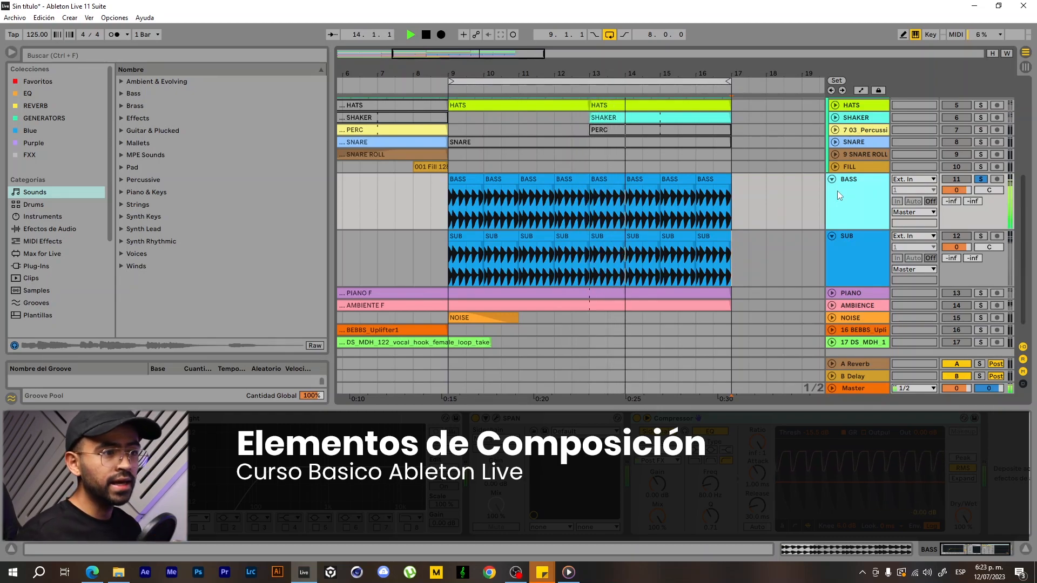
{"action": "key", "text": "space"}
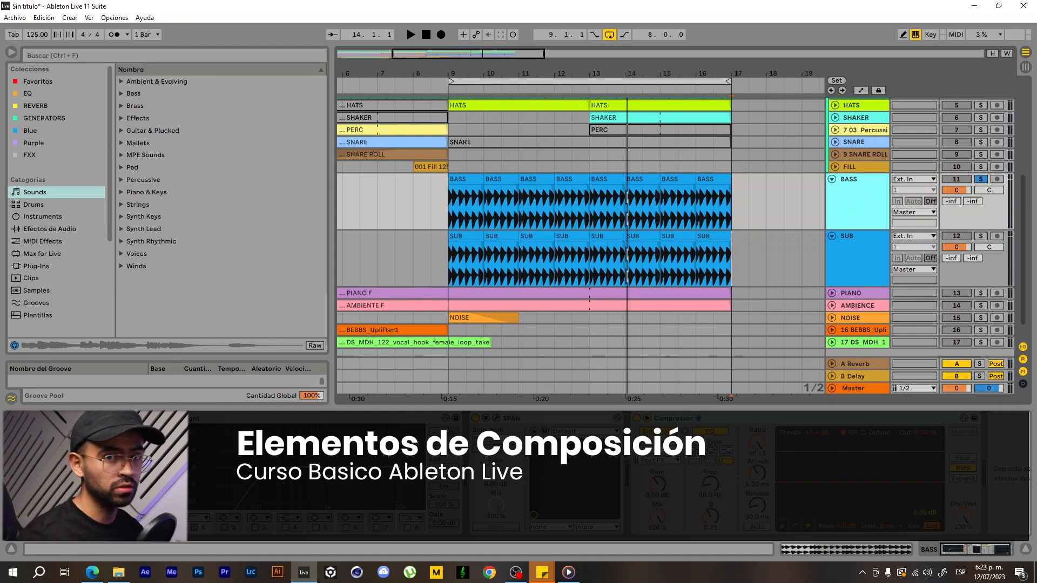
Switch repeatedly between the SUB and BASS tracks to examine and contrast their clips and device chains
{"action": "left_click", "coordinate": [852, 243]}
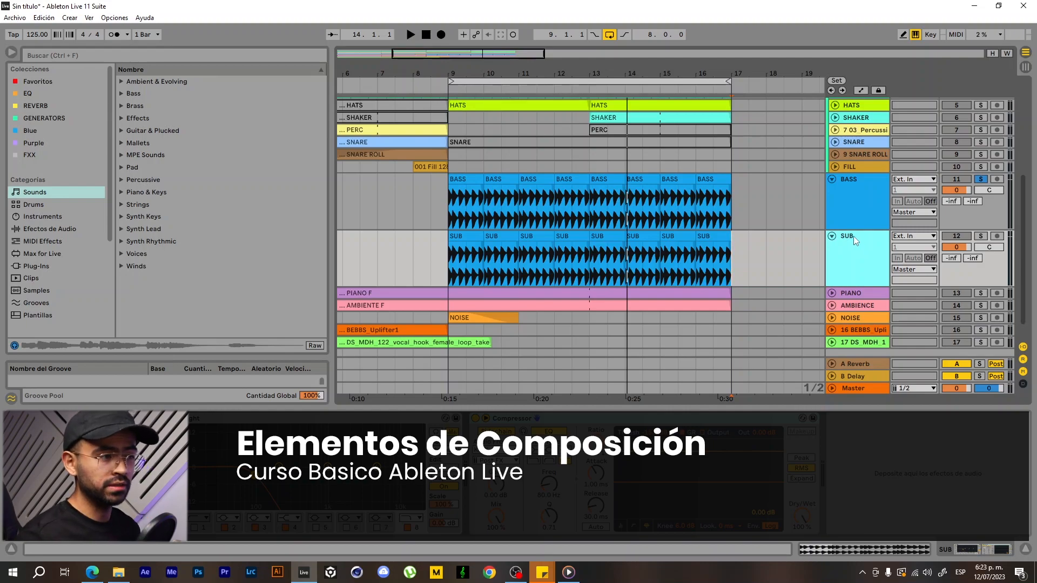
{"action": "left_click", "coordinate": [855, 207]}
{"action": "left_click", "coordinate": [856, 241]}
{"action": "left_click", "coordinate": [857, 221]}
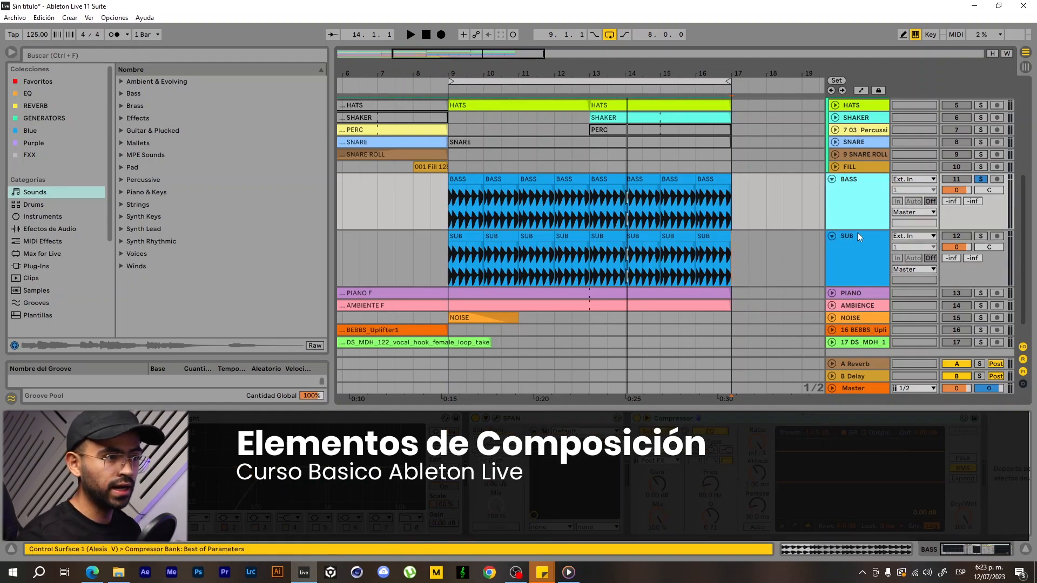
{"action": "left_click", "coordinate": [856, 248]}
{"action": "left_click", "coordinate": [863, 214]}
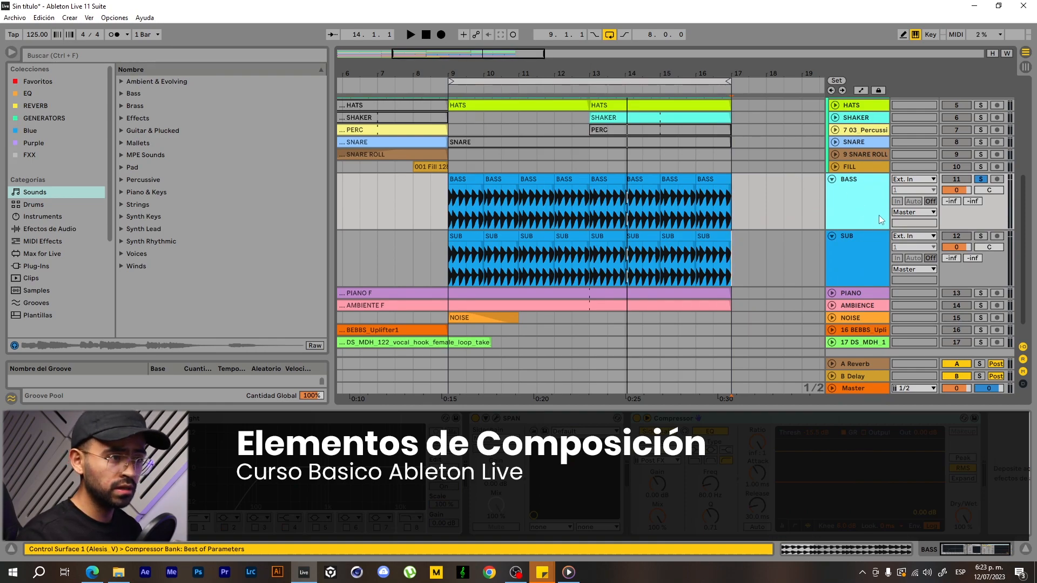
{"action": "left_click", "coordinate": [861, 242]}
{"action": "left_click", "coordinate": [857, 211]}
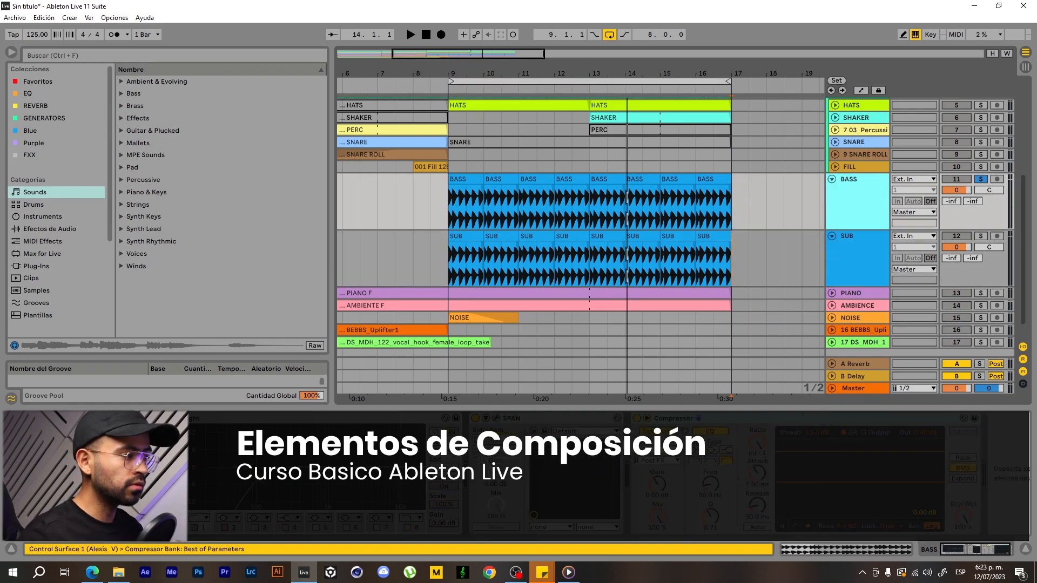
{"action": "left_click", "coordinate": [153, 419]}
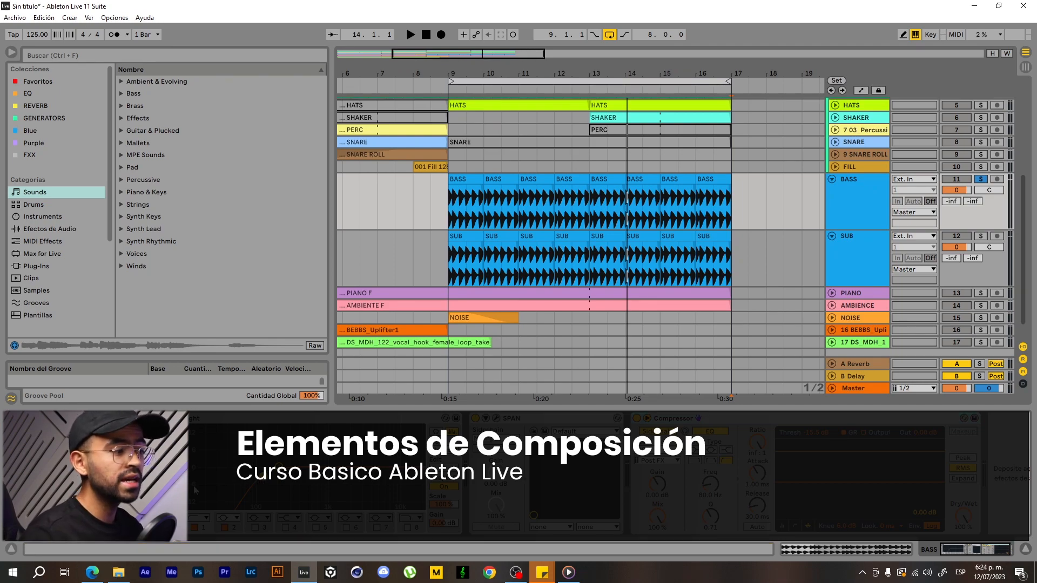
{"action": "left_click", "coordinate": [863, 247]}
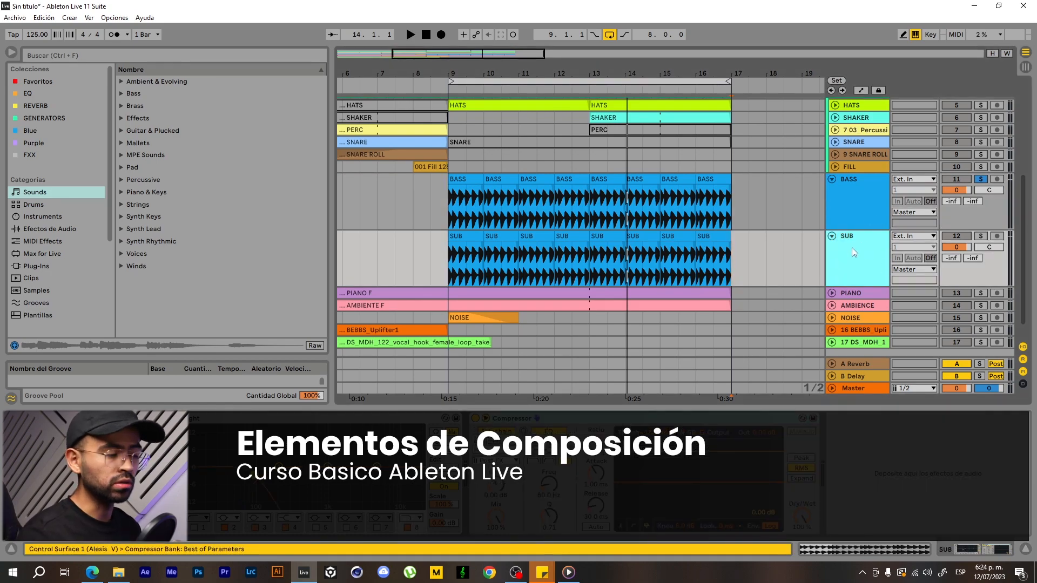
{"action": "left_click", "coordinate": [258, 462]}
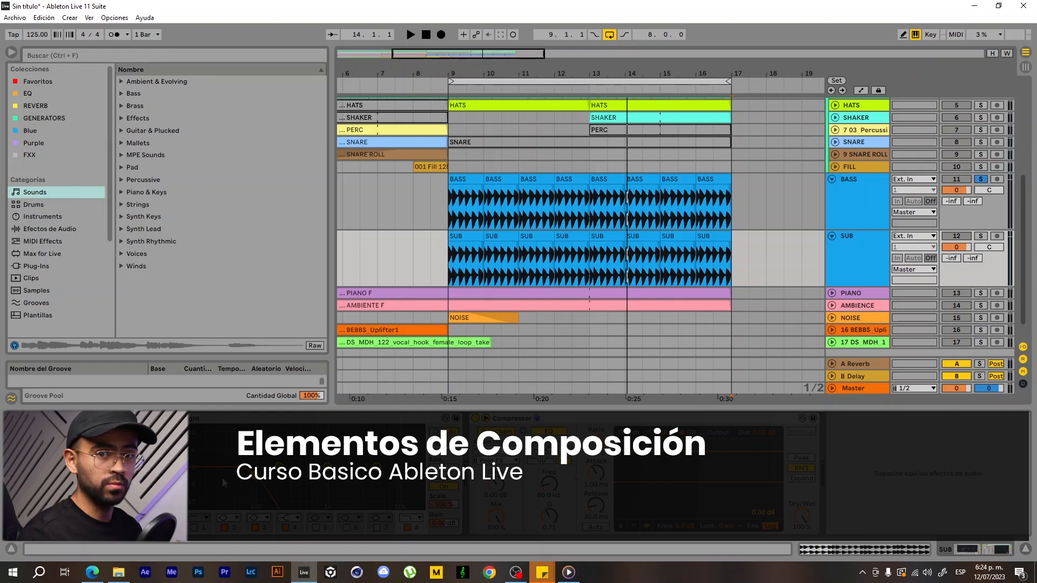
{"action": "left_click", "coordinate": [837, 208]}
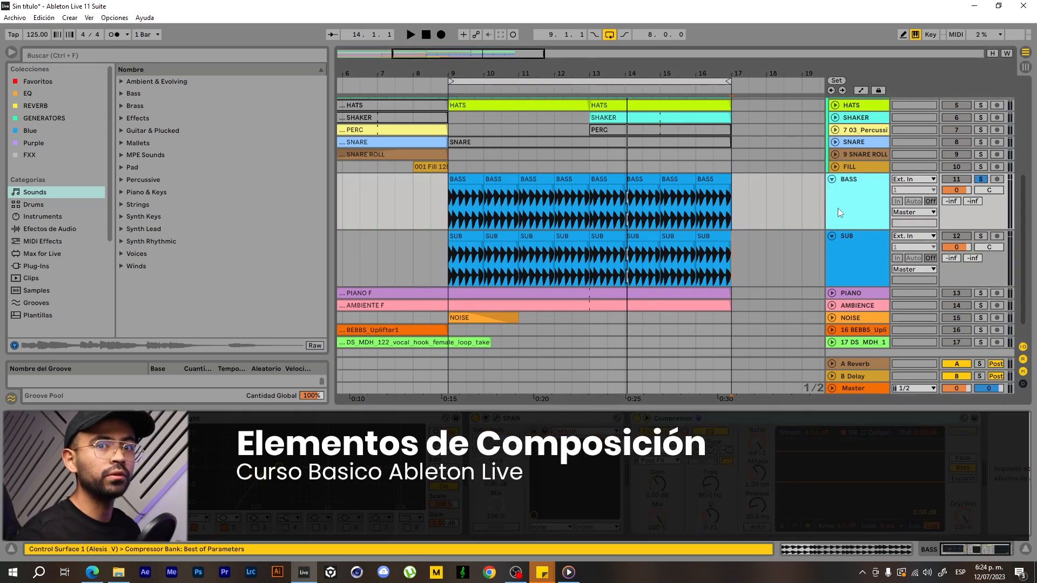
{"action": "left_click", "coordinate": [848, 245]}
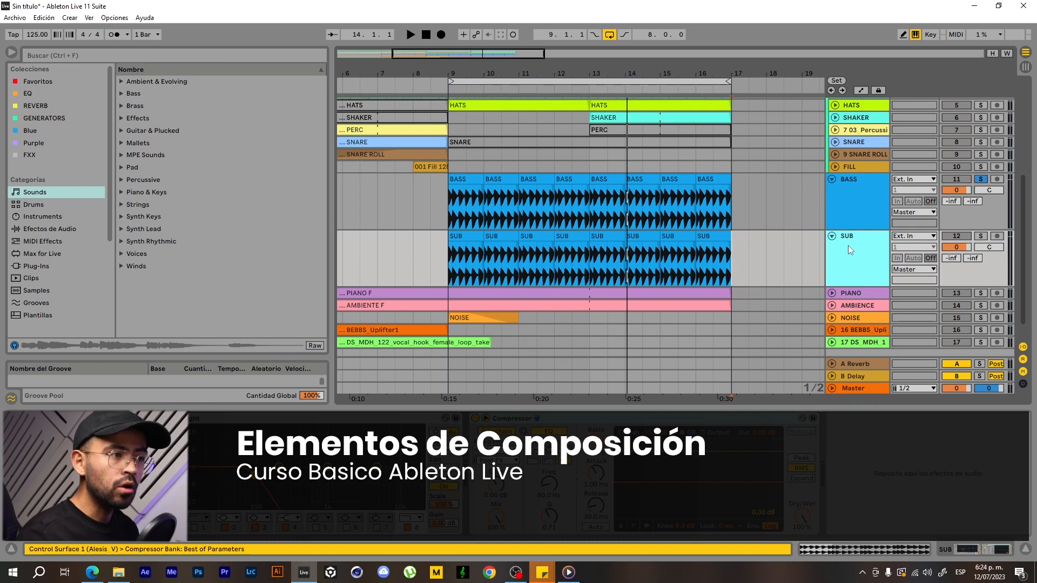
{"action": "left_click", "coordinate": [857, 188]}
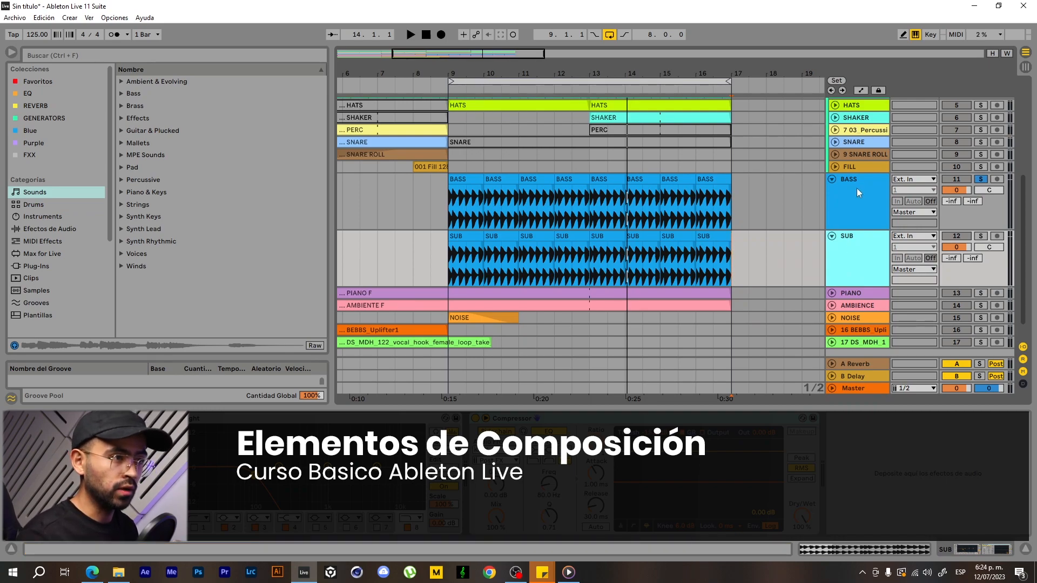
{"action": "left_click", "coordinate": [844, 253]}
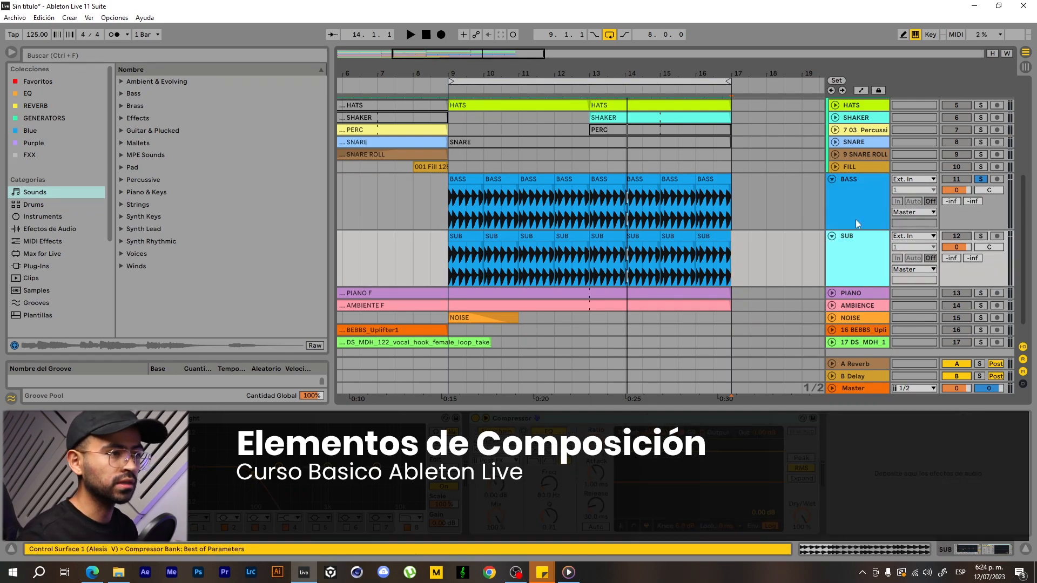
{"action": "left_click", "coordinate": [855, 220]}
{"action": "left_click", "coordinate": [847, 255]}
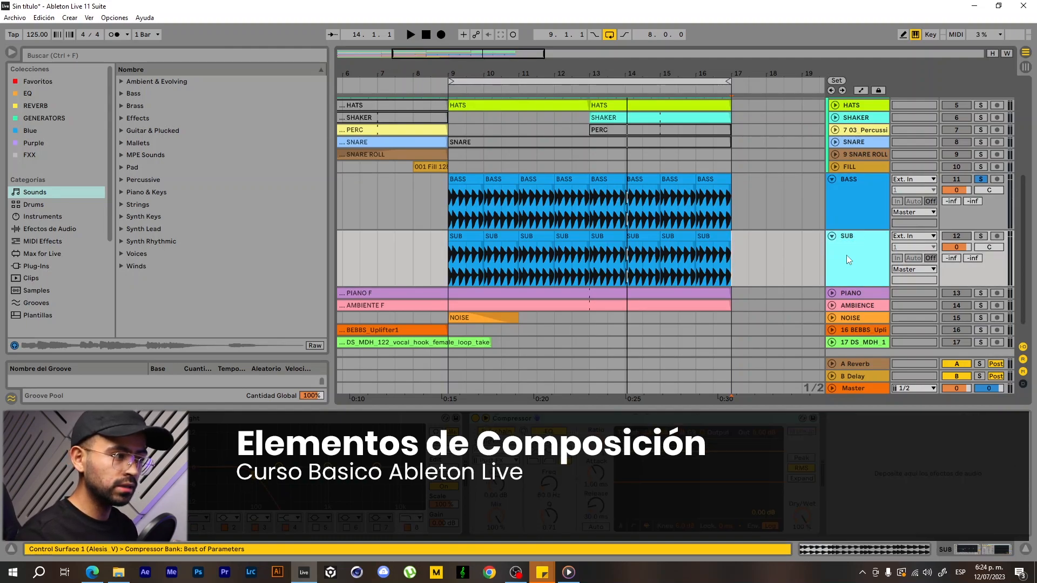
{"action": "left_click", "coordinate": [852, 244]}
{"action": "left_click", "coordinate": [848, 254]}
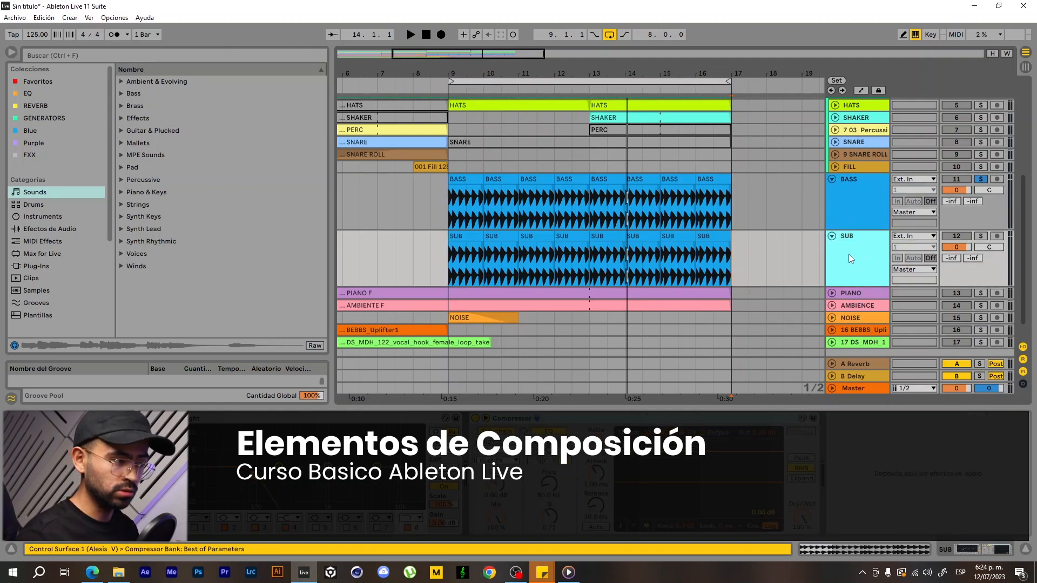
{"action": "left_click", "coordinate": [850, 222]}
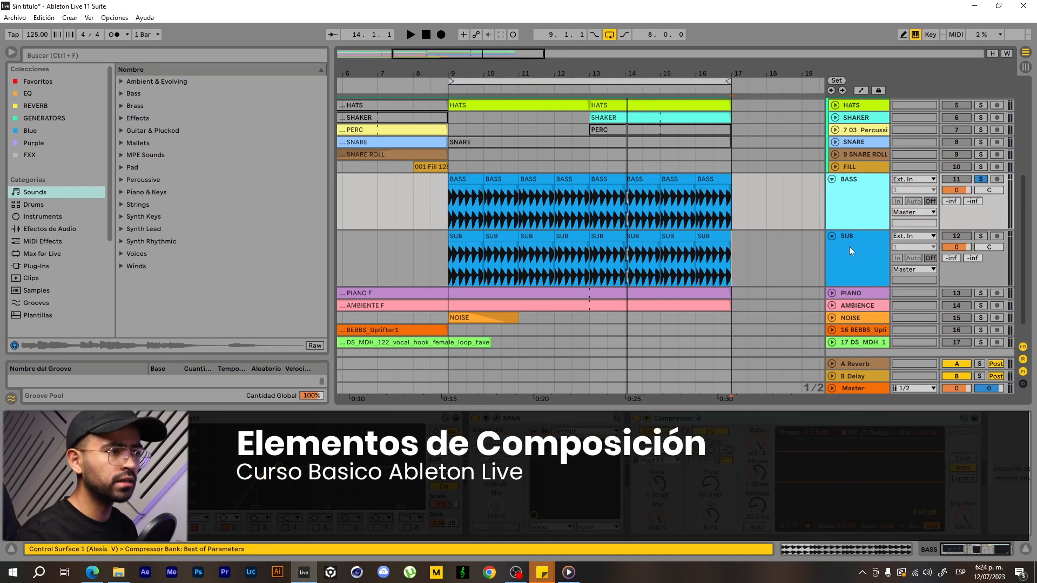
{"action": "left_click", "coordinate": [849, 247]}
{"action": "left_click", "coordinate": [844, 199]}
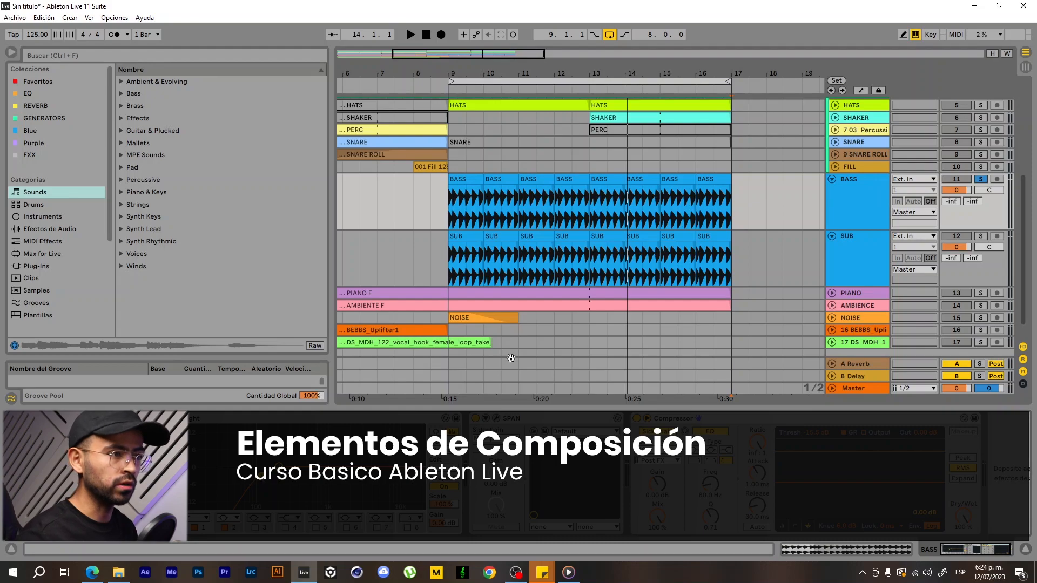
{"action": "left_click", "coordinate": [846, 242]}
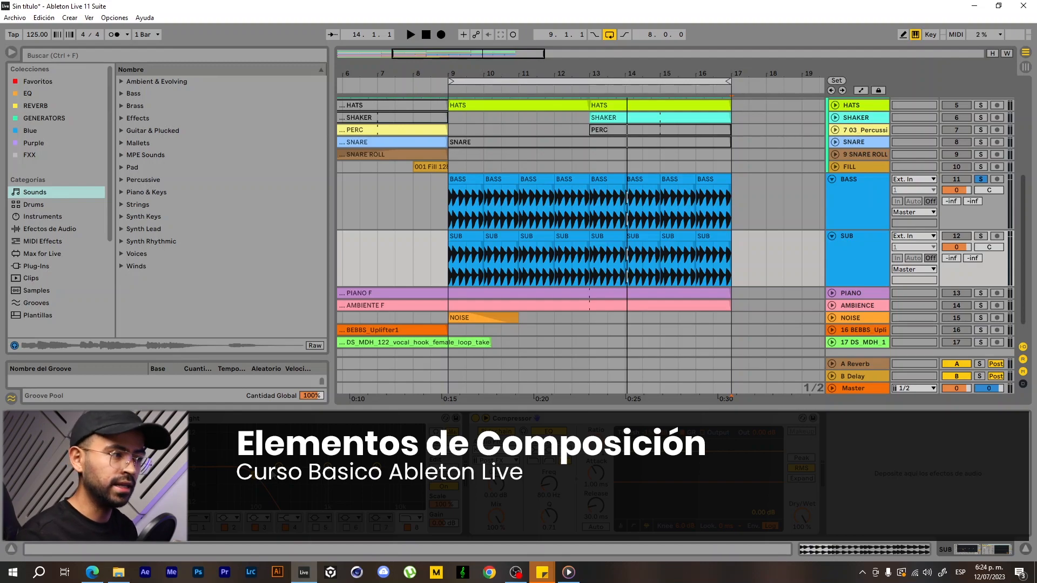
Fold the BASS and SUB tracks and unfold the PIANO track
{"action": "left_click", "coordinate": [832, 179]}
{"action": "left_click", "coordinate": [831, 191]}
{"action": "left_click", "coordinate": [832, 204]}
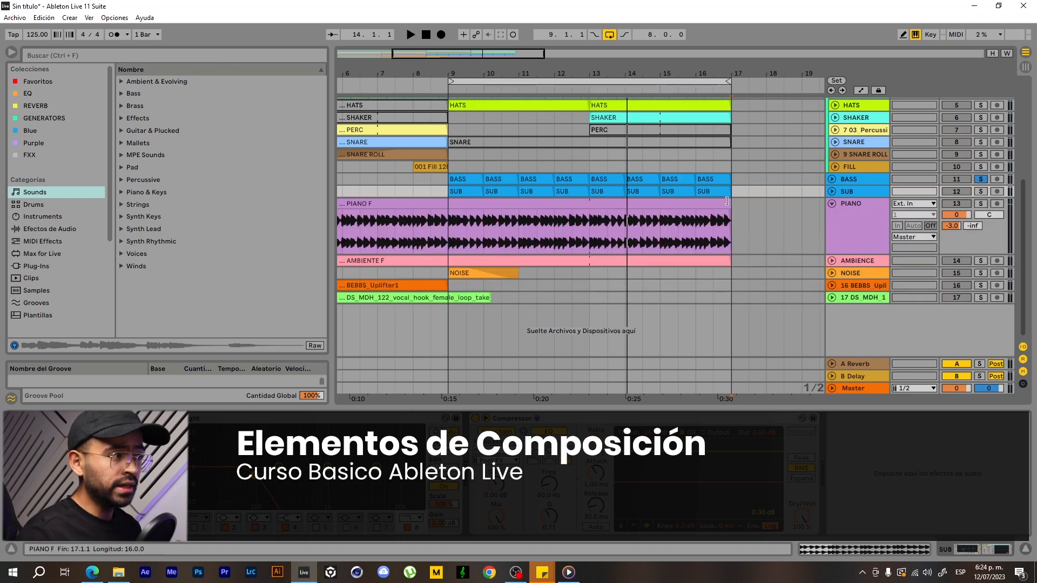
Move the eight-bar loop to start at bar 1 and solo the PIANO track in place of BASS
{"action": "left_click_drag", "start_coordinate": [452, 69], "coordinate": [359, 89]}
{"action": "left_click", "coordinate": [840, 217]}
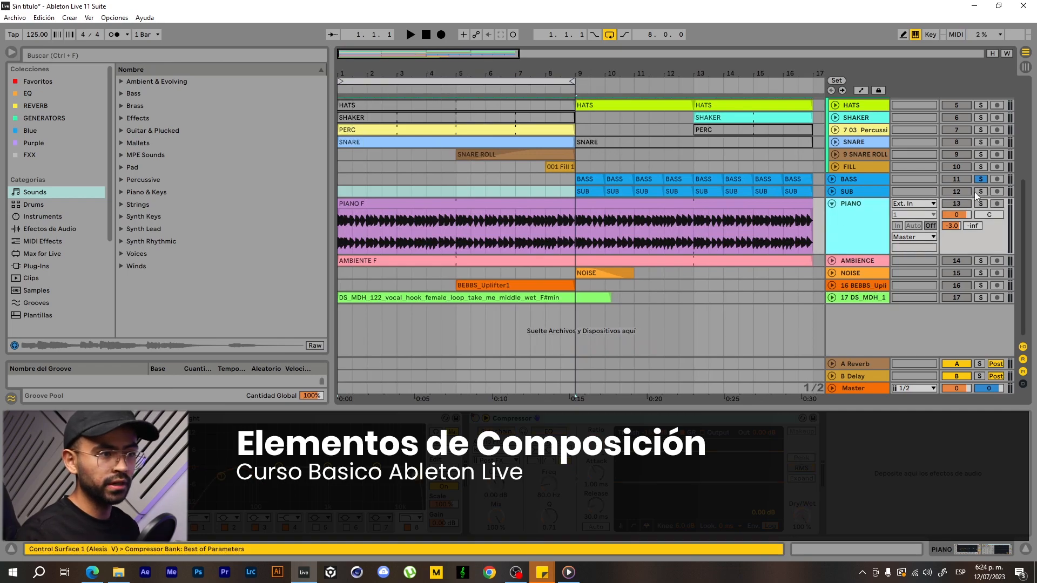
{"action": "left_click", "coordinate": [980, 204]}
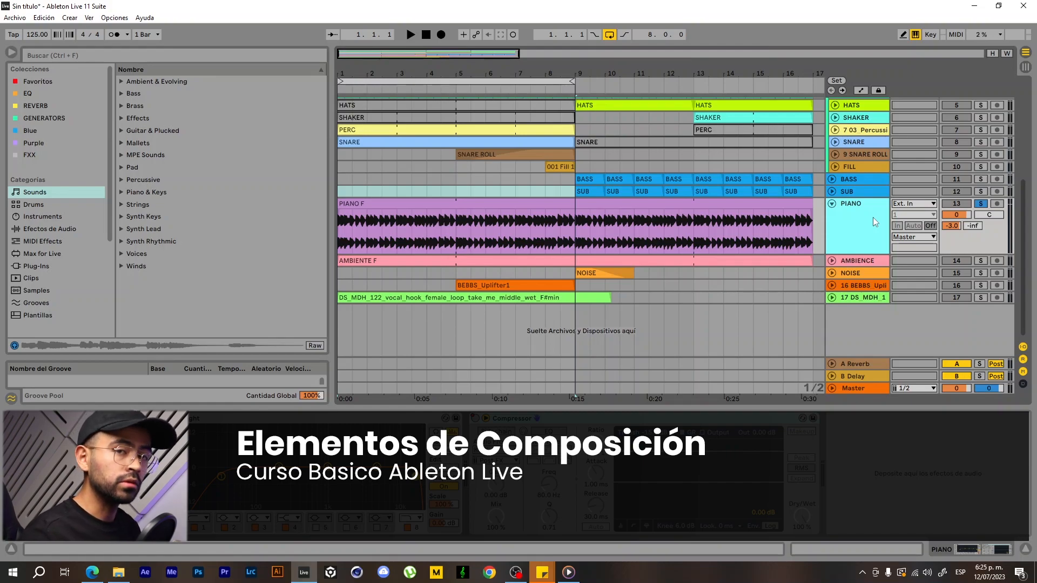
Play the soloed PIANO part, turn looping off, and replay it from about bar 2 to bar 6
{"action": "left_click", "coordinate": [660, 215]}
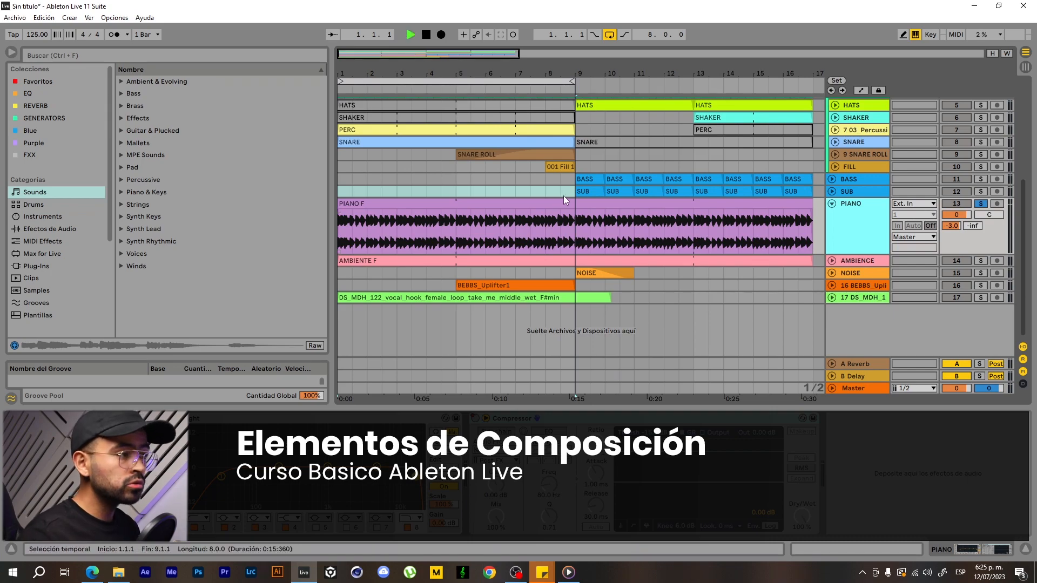
{"action": "key", "text": "space"}
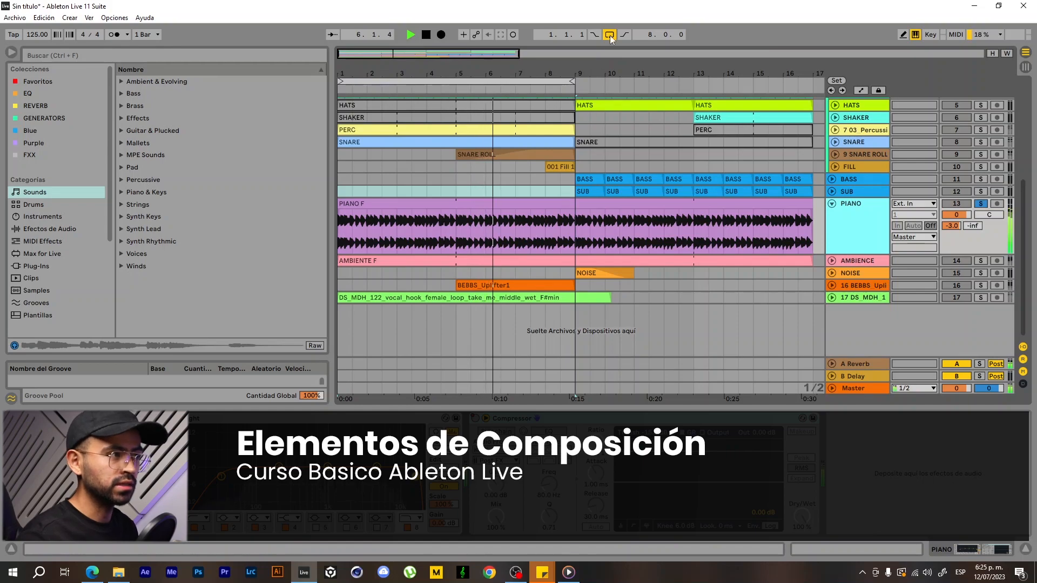
{"action": "left_click", "coordinate": [489, 84]}
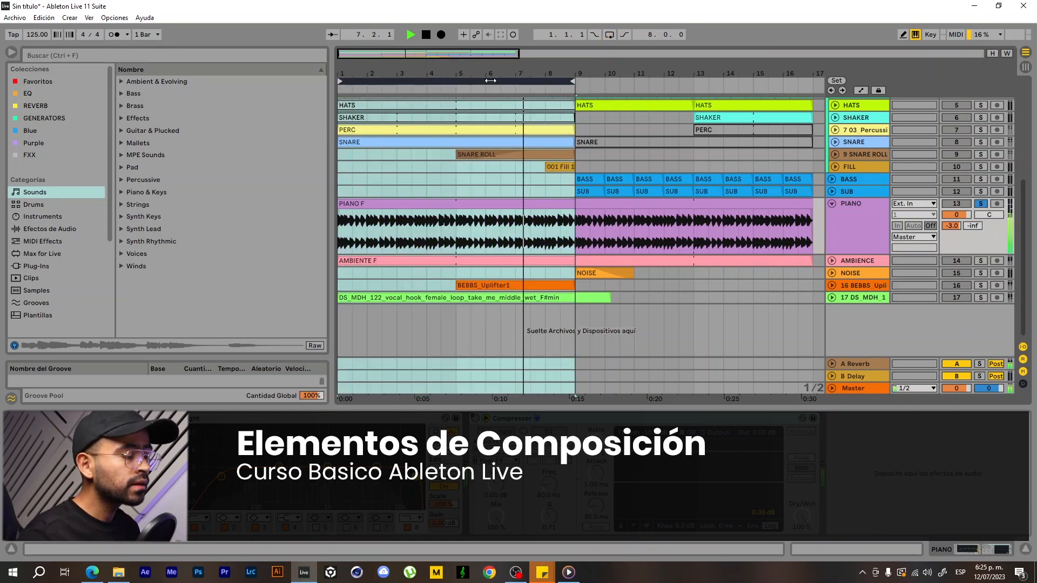
{"action": "left_click", "coordinate": [367, 88]}
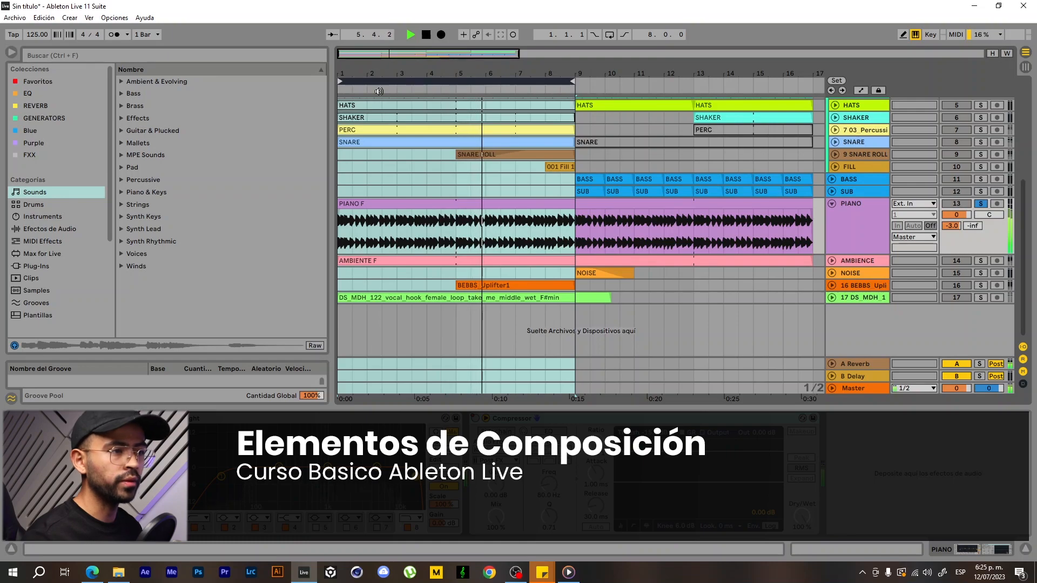
{"action": "key", "text": "space"}
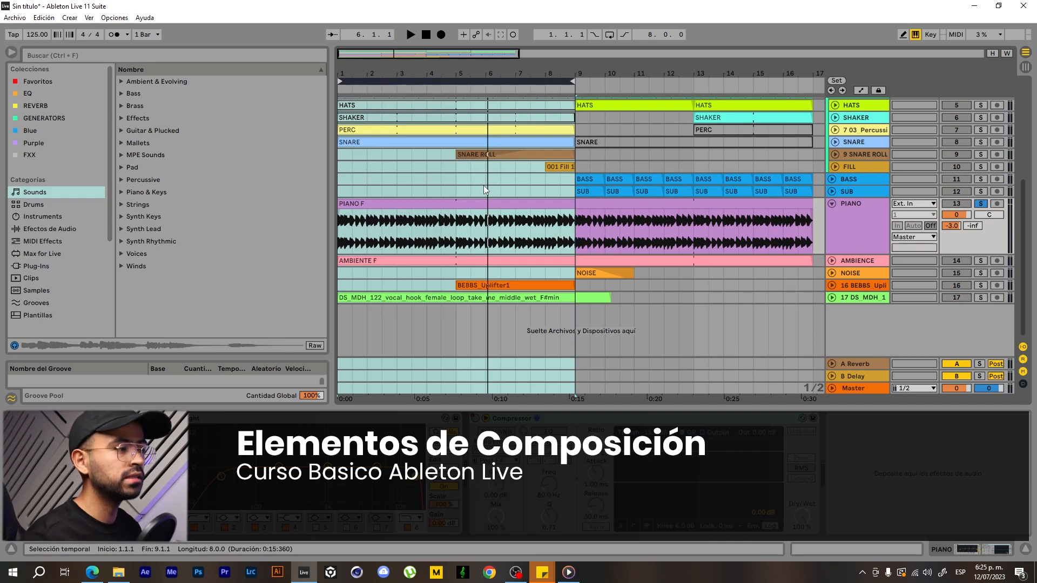
Select the PIANO track and turn looping back on for bars 1 to 9
{"action": "left_click", "coordinate": [488, 201]}
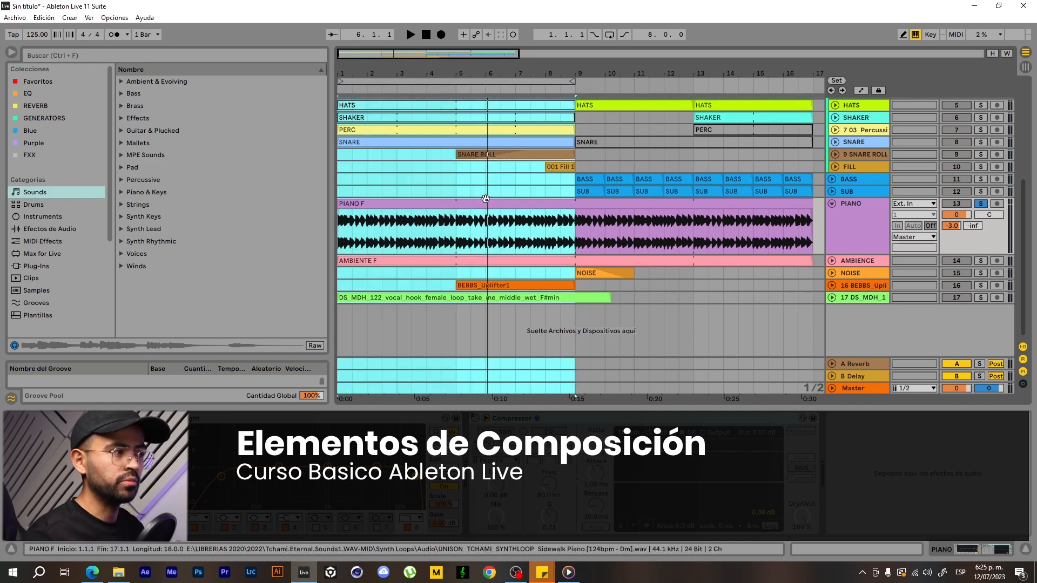
{"action": "left_click", "coordinate": [855, 204]}
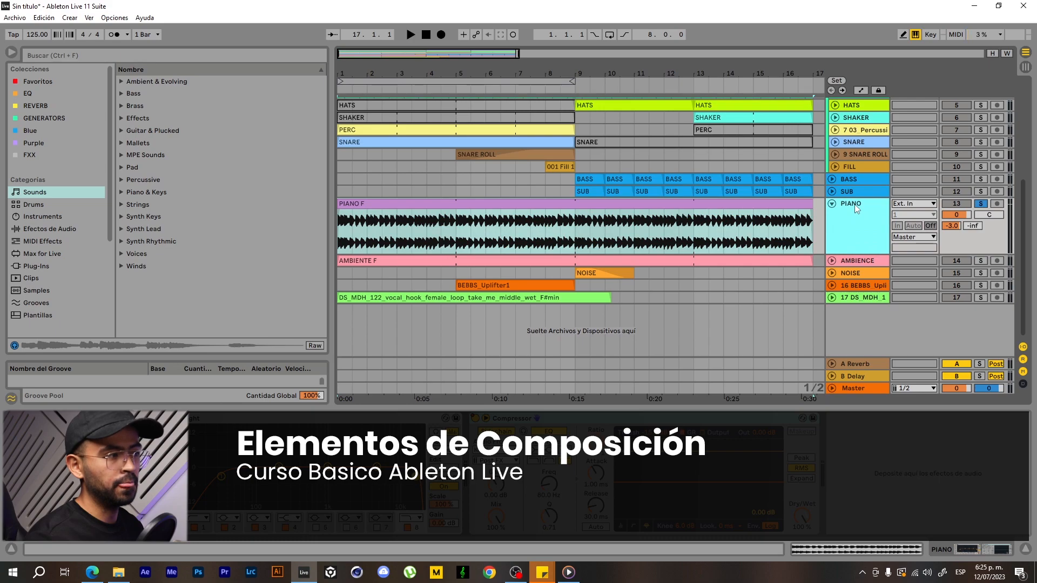
{"action": "left_click", "coordinate": [609, 34]}
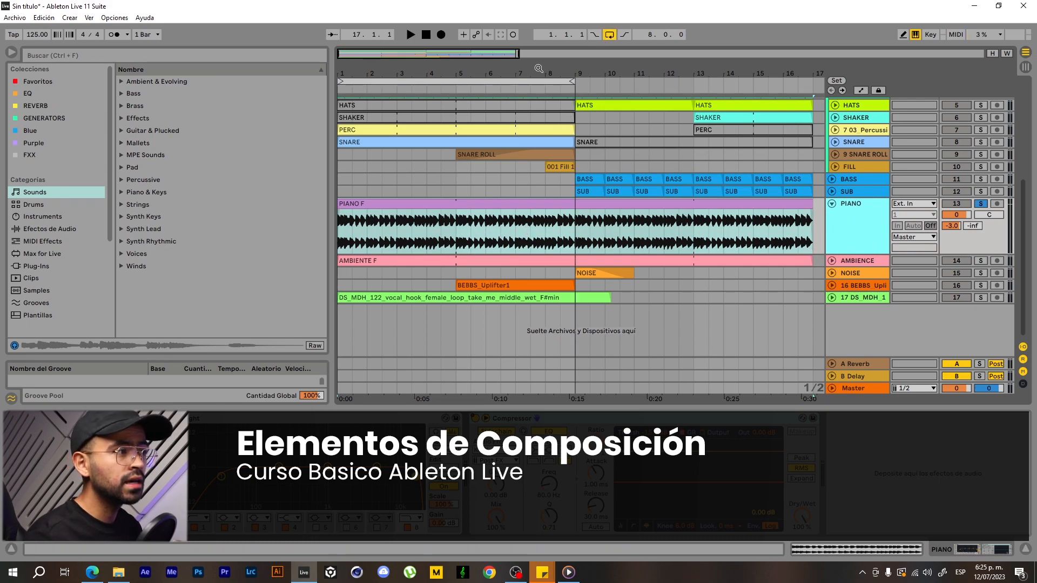
{"action": "left_click", "coordinate": [522, 80]}
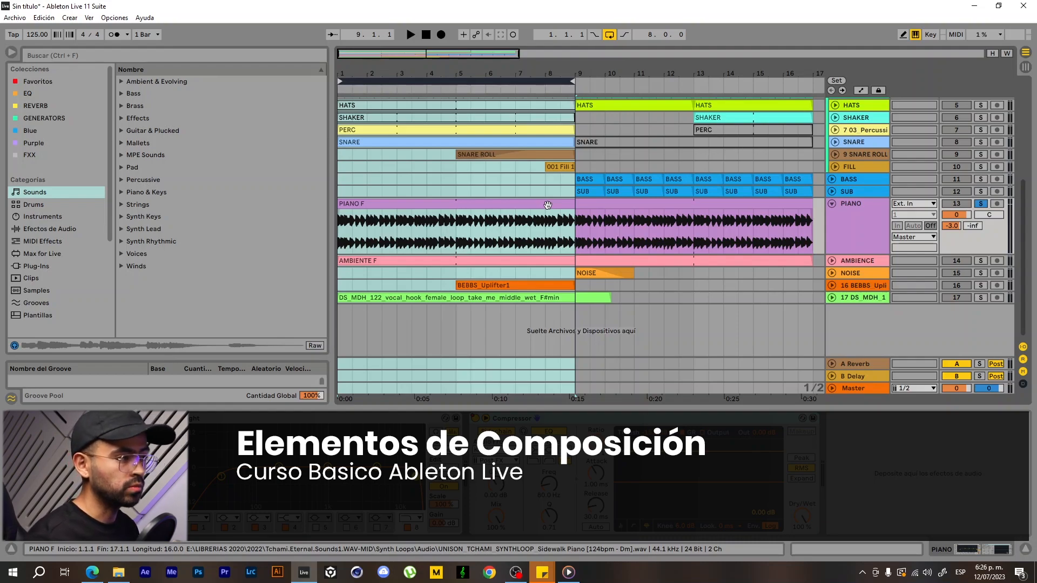
Fold the PIANO track, unfold AMBIENCE, and audition it soloed from bar 1
{"action": "left_click", "coordinate": [831, 204]}
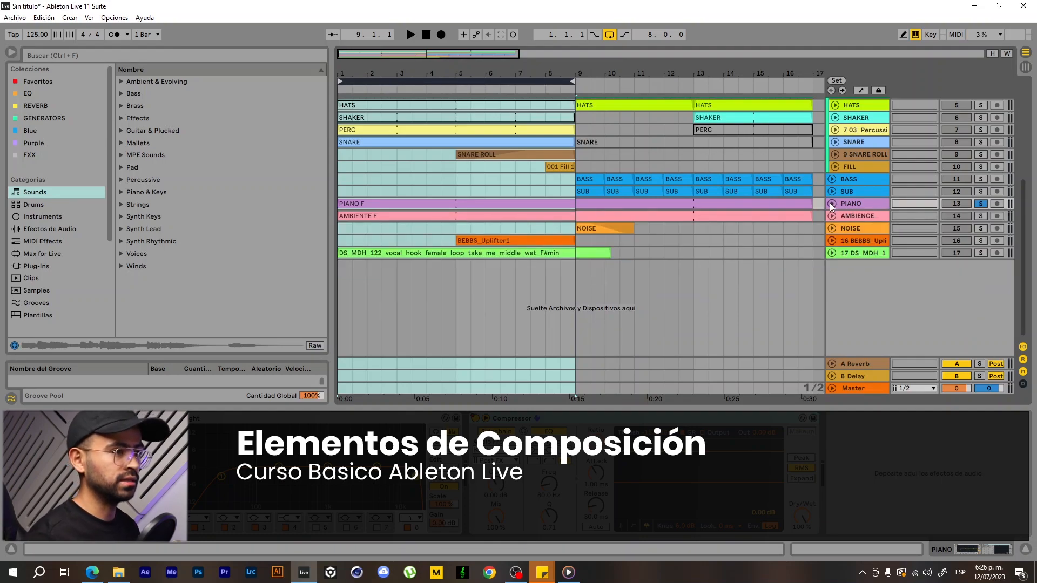
{"action": "left_click", "coordinate": [830, 216]}
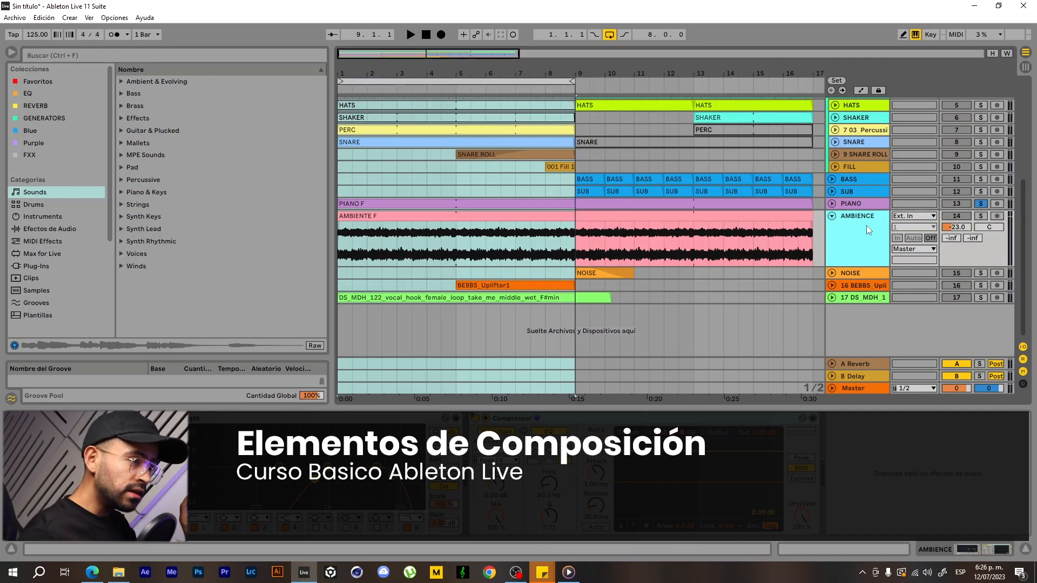
{"action": "left_click", "coordinate": [982, 216]}
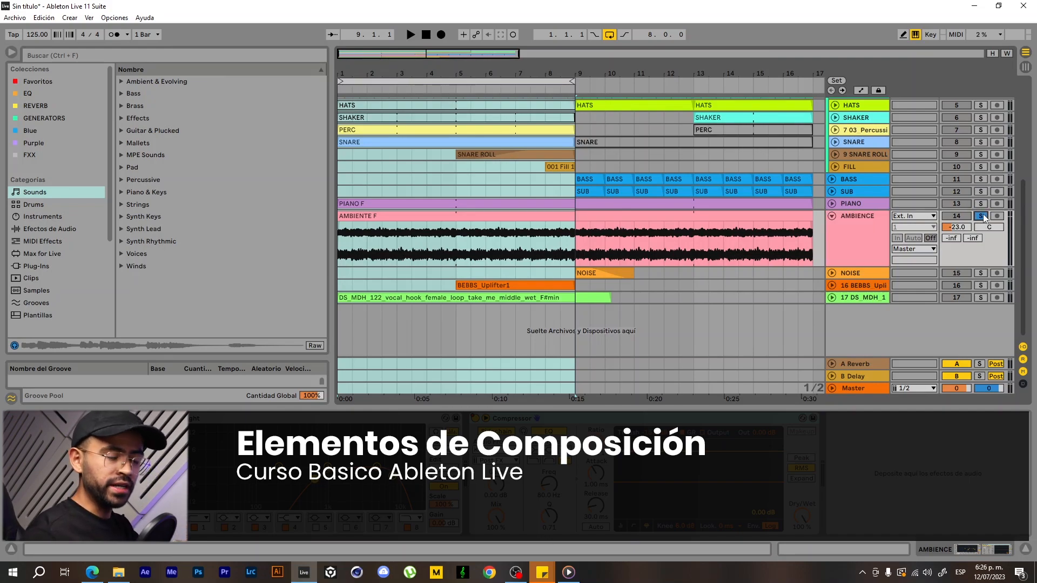
{"action": "left_click", "coordinate": [341, 89]}
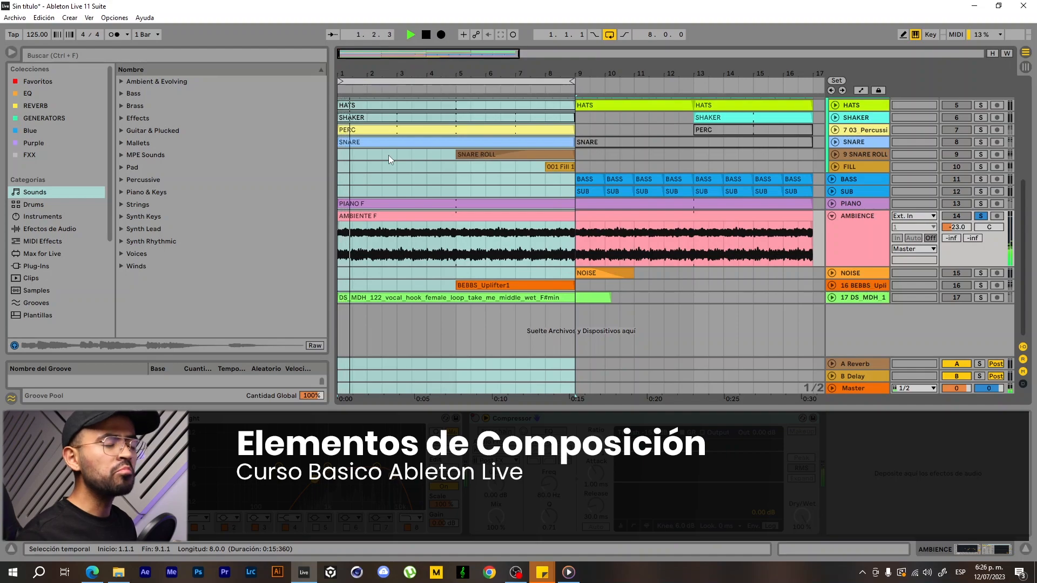
{"action": "key", "text": "space"}
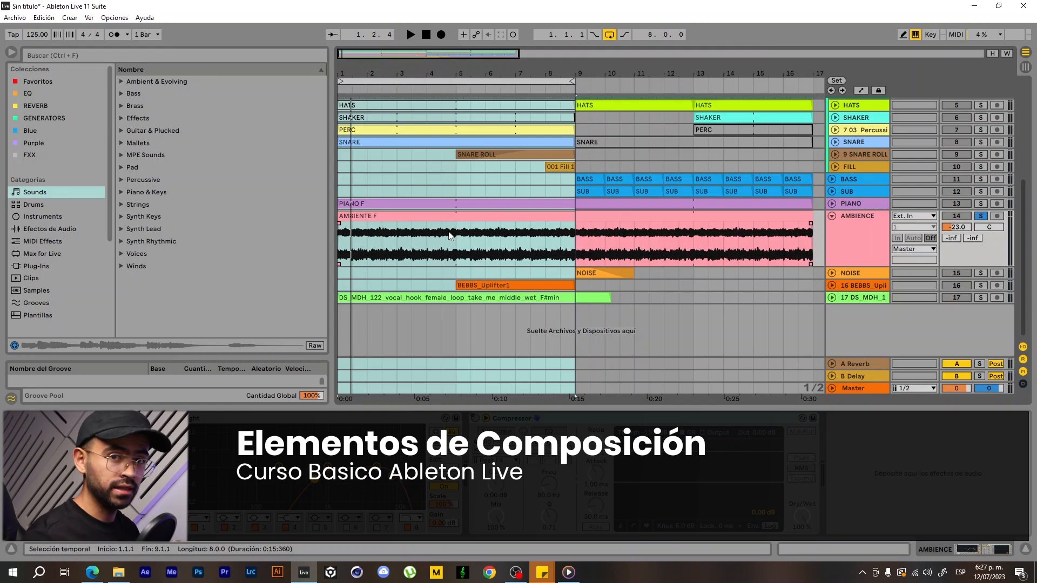
Fold AMBIENCE, unfold the NOISE and BEBBS Uplifter tracks, and solo NOISE with looping turned off
{"action": "left_click", "coordinate": [831, 217]}
{"action": "left_click", "coordinate": [831, 229]}
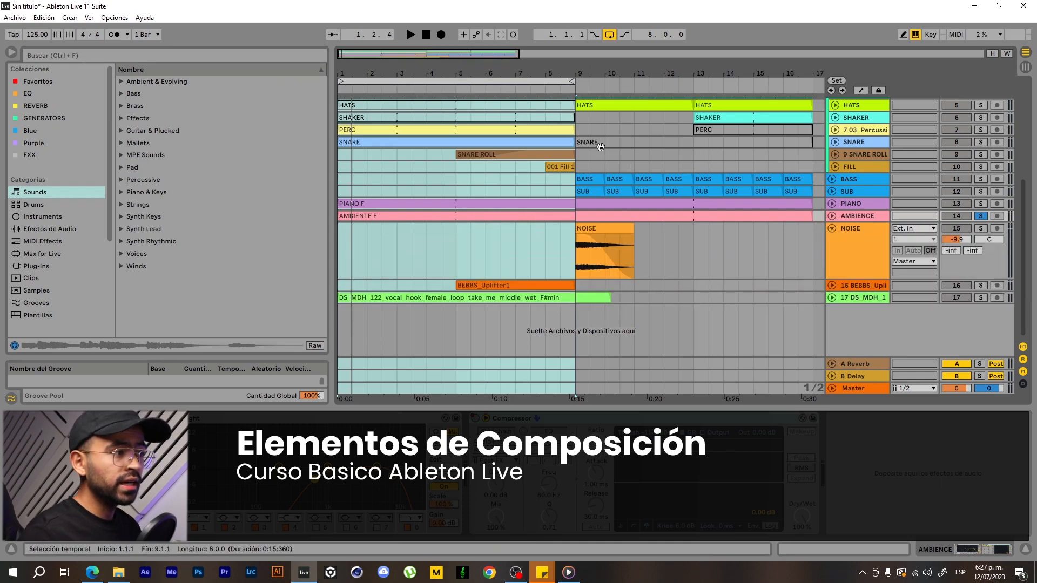
{"action": "left_click_drag", "start_coordinate": [588, 68], "coordinate": [590, 90]}
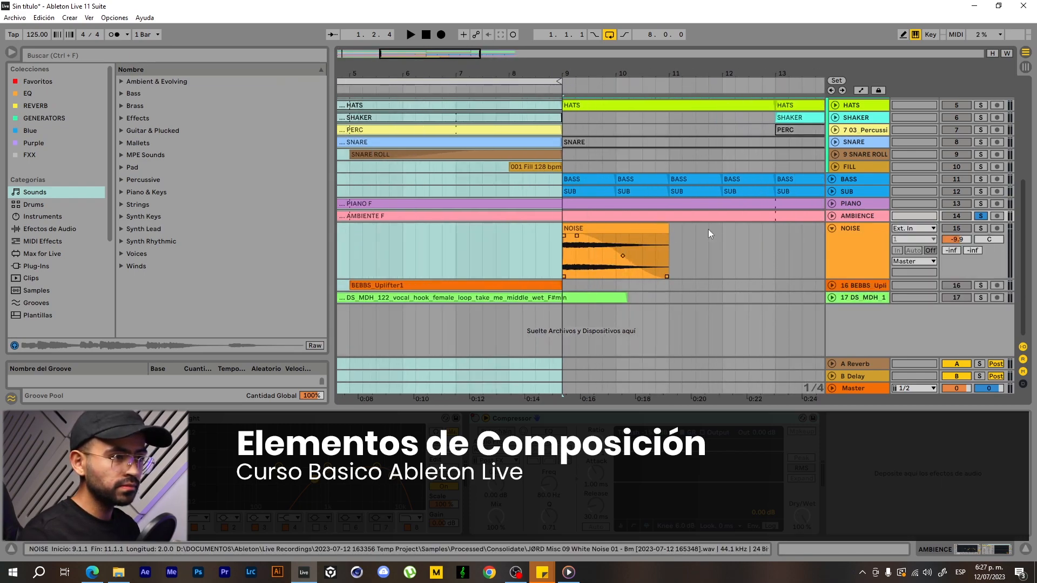
{"action": "left_click", "coordinate": [610, 35]}
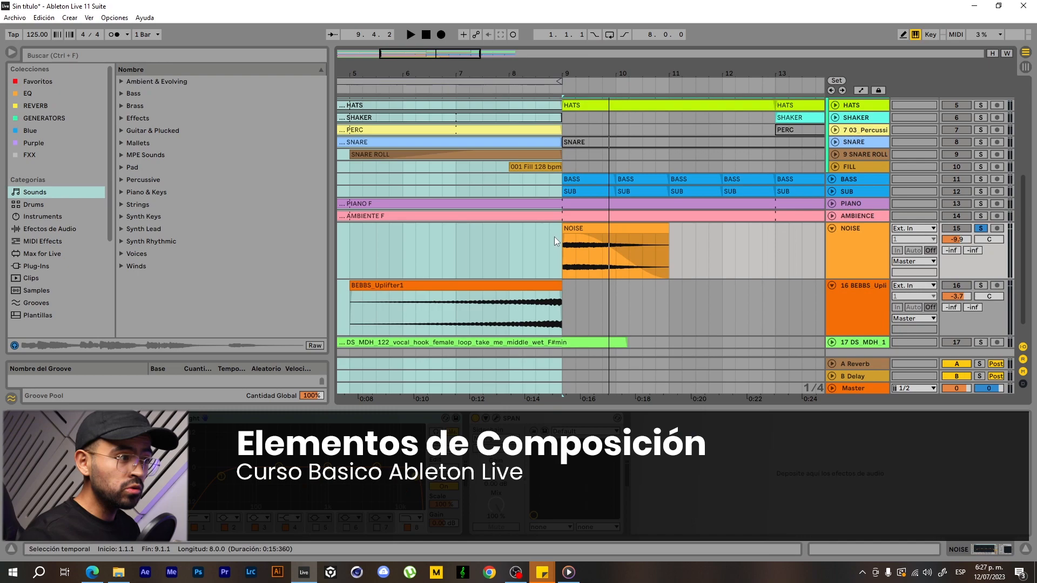
{"action": "left_click", "coordinate": [597, 229]}
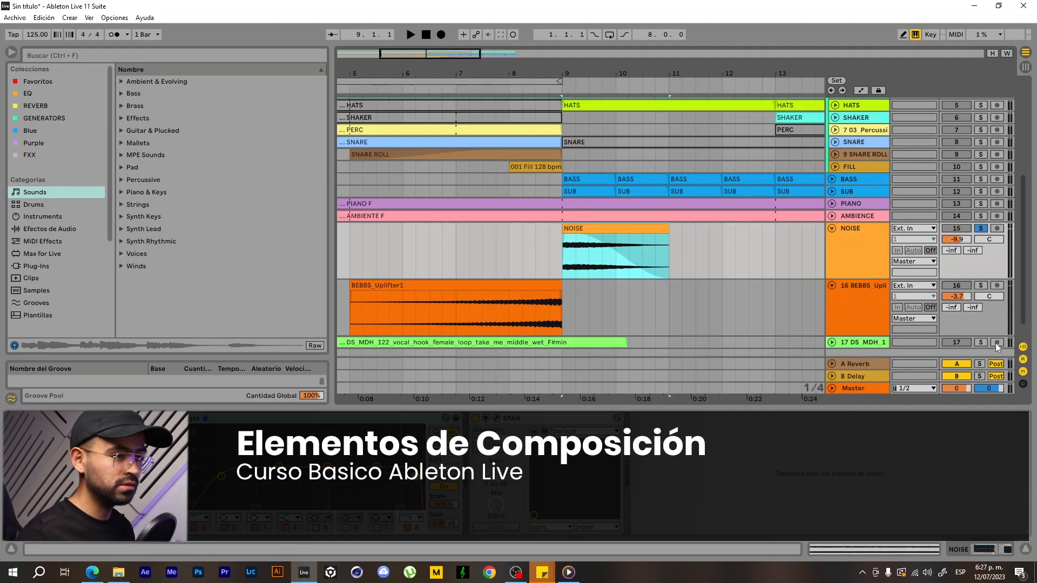
Solo the BEBBS Uplifter track in place of NOISE and play it from about bar 5 to bar 10
{"action": "left_click", "coordinate": [980, 285]}
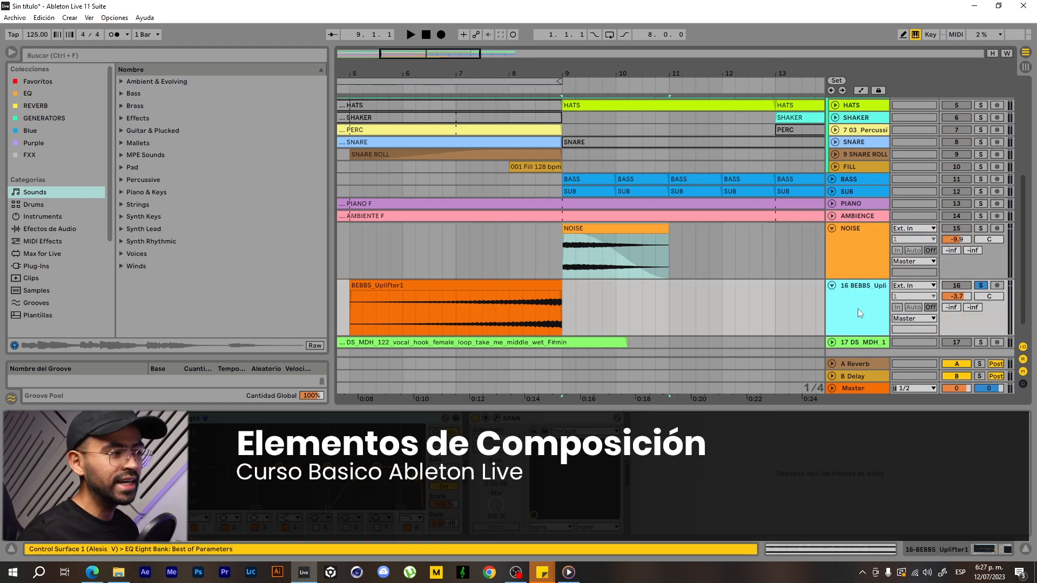
{"action": "left_click", "coordinate": [379, 90]}
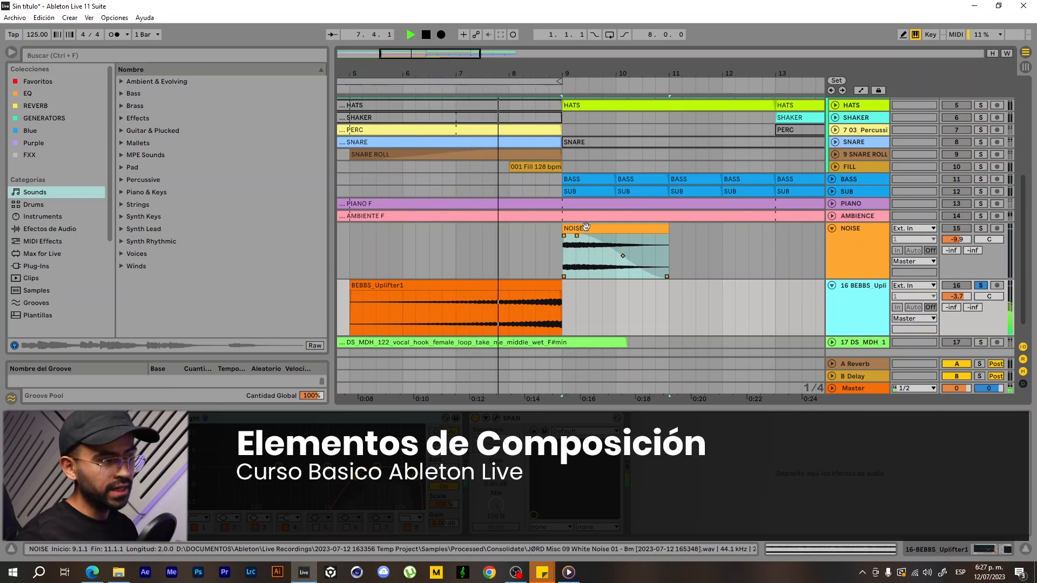
{"action": "left_click", "coordinate": [596, 250]}
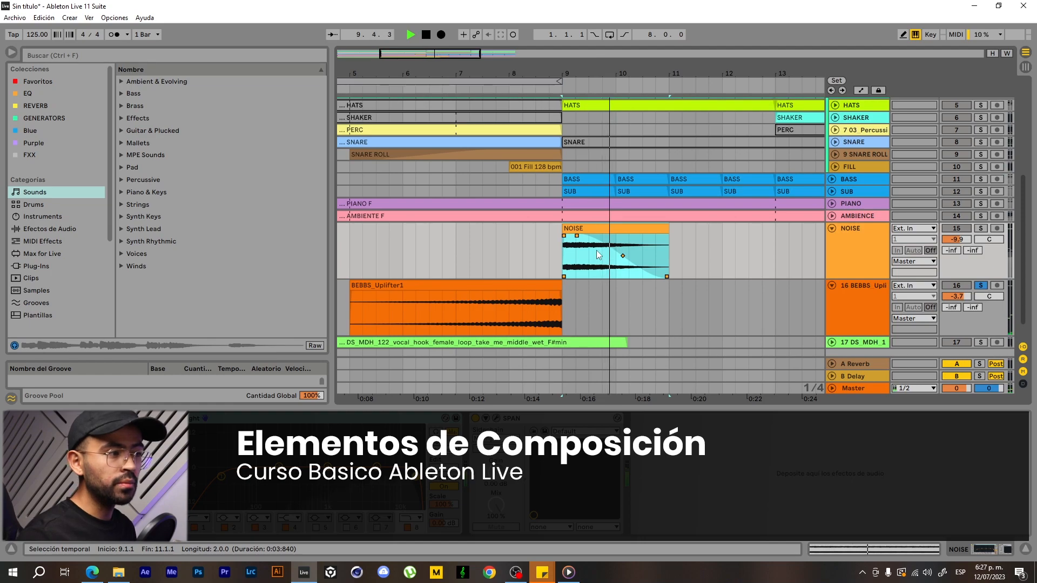
{"action": "key", "text": "space"}
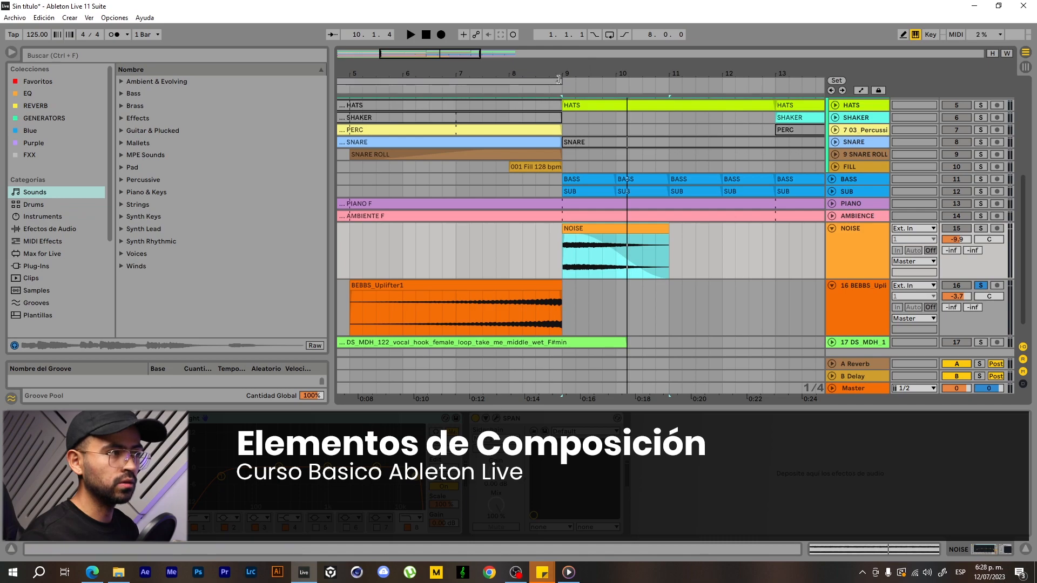
Add NOISE to the soloed uplifter and play both through the transition at bar 9
{"action": "left_click_drag", "start_coordinate": [562, 74], "coordinate": [563, 53]}
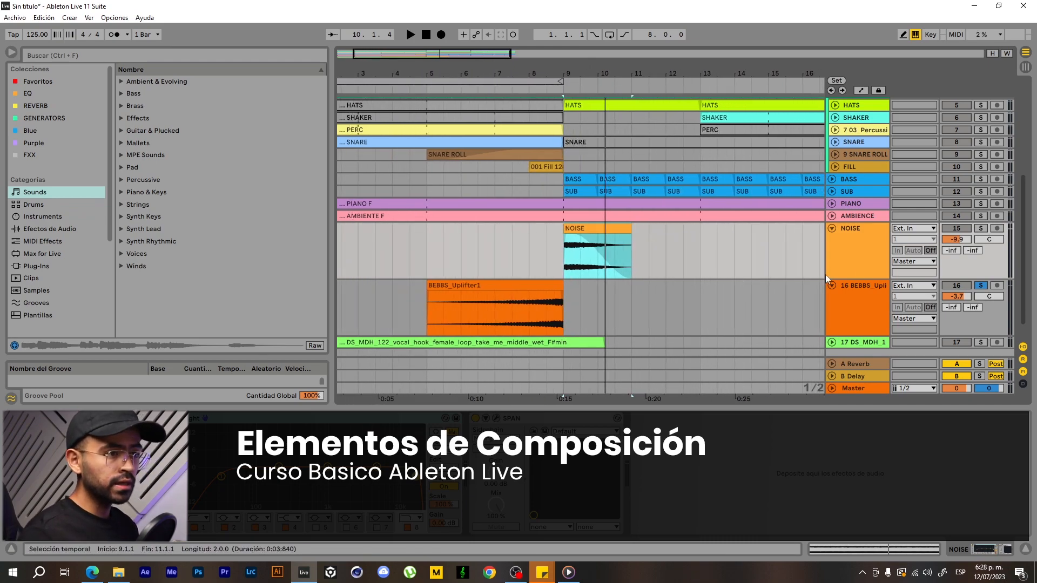
{"action": "left_click", "coordinate": [981, 228]}
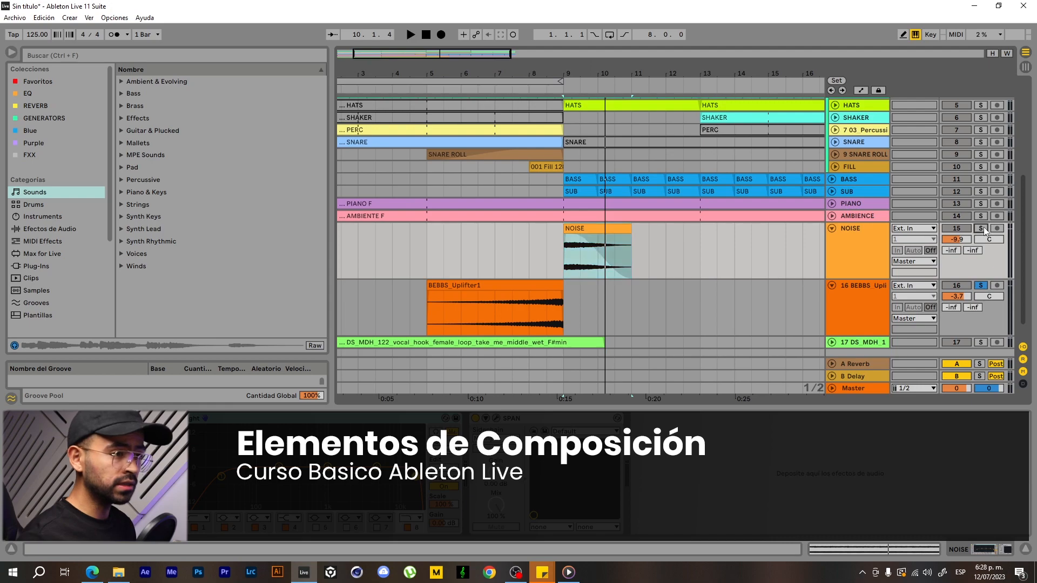
{"action": "left_click", "coordinate": [524, 90]}
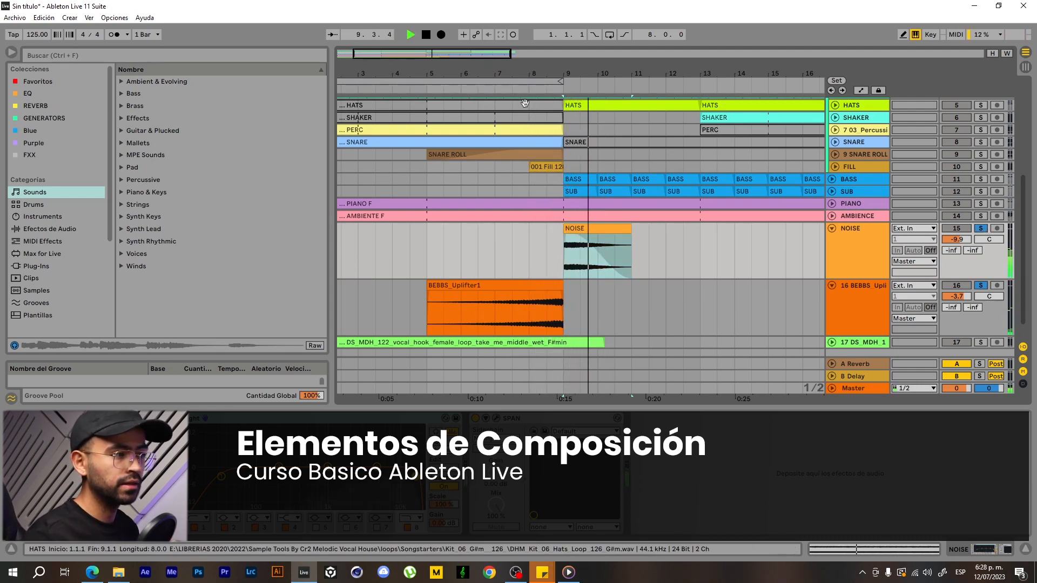
{"action": "key", "text": "space"}
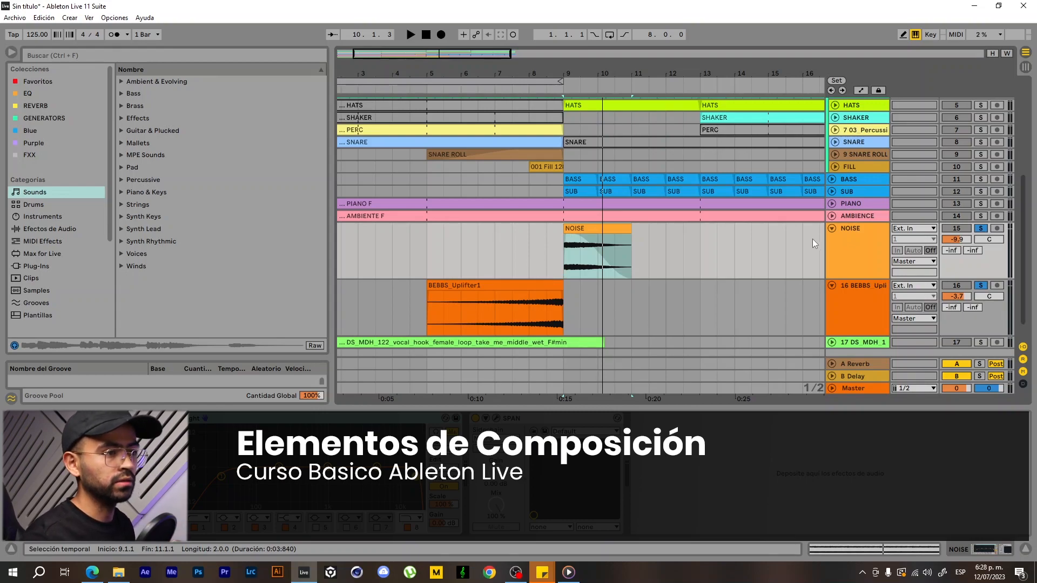
Fold the NOISE and uplifter tracks, and unfold and solo only the vocal hook on track 17
{"action": "left_click", "coordinate": [830, 227]}
{"action": "left_click", "coordinate": [830, 239]}
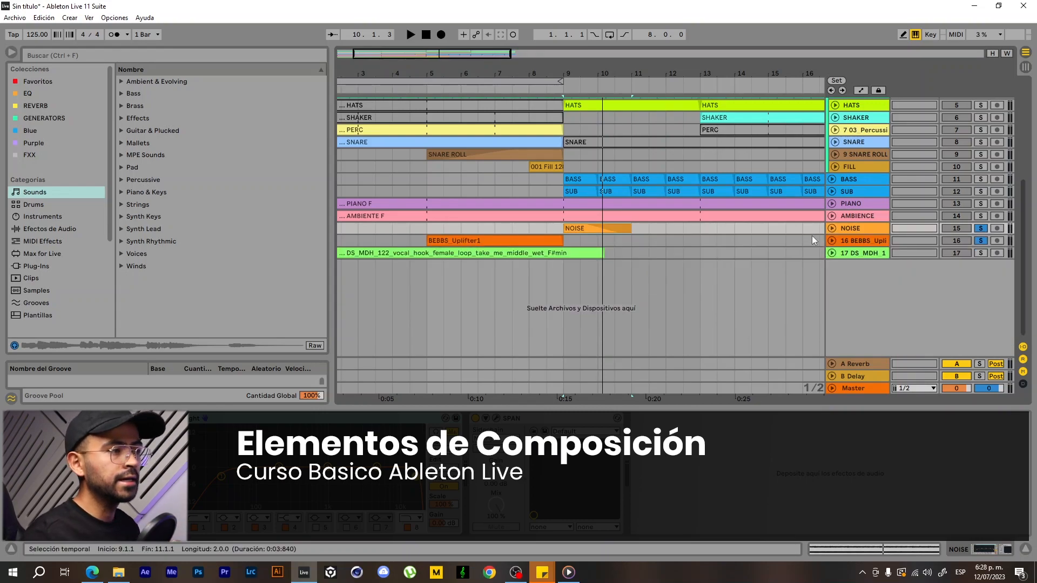
{"action": "left_click_drag", "start_coordinate": [588, 74], "coordinate": [529, 85]}
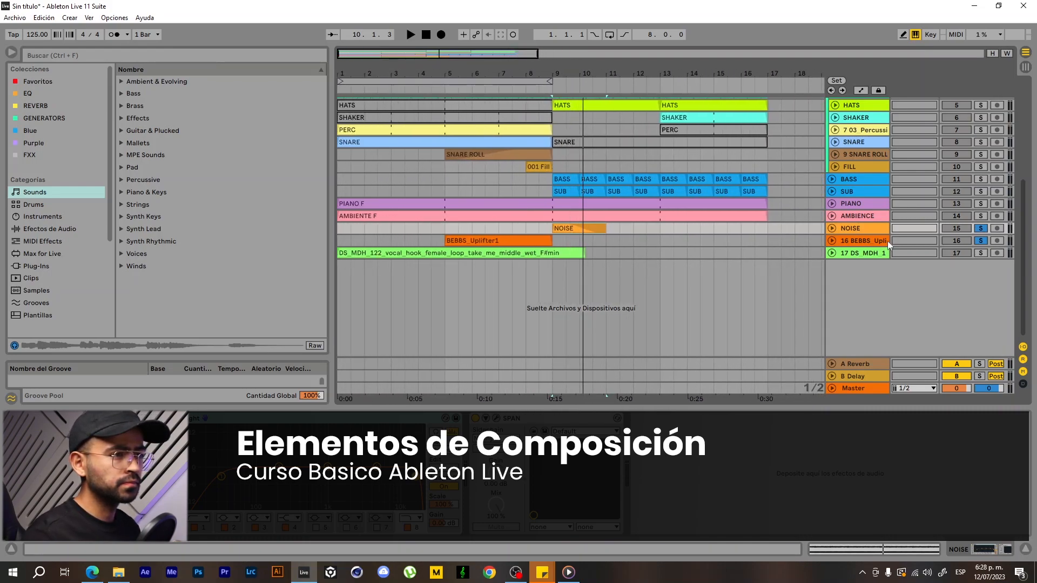
{"action": "left_click", "coordinate": [832, 252]}
{"action": "left_click", "coordinate": [979, 253]}
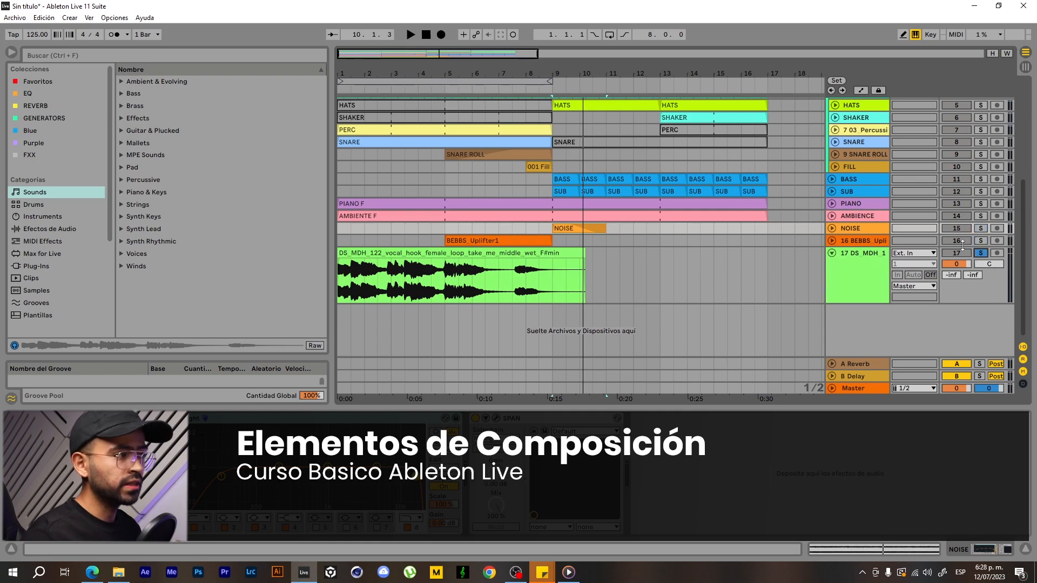
{"action": "left_click_drag", "start_coordinate": [440, 50], "coordinate": [442, 54]}
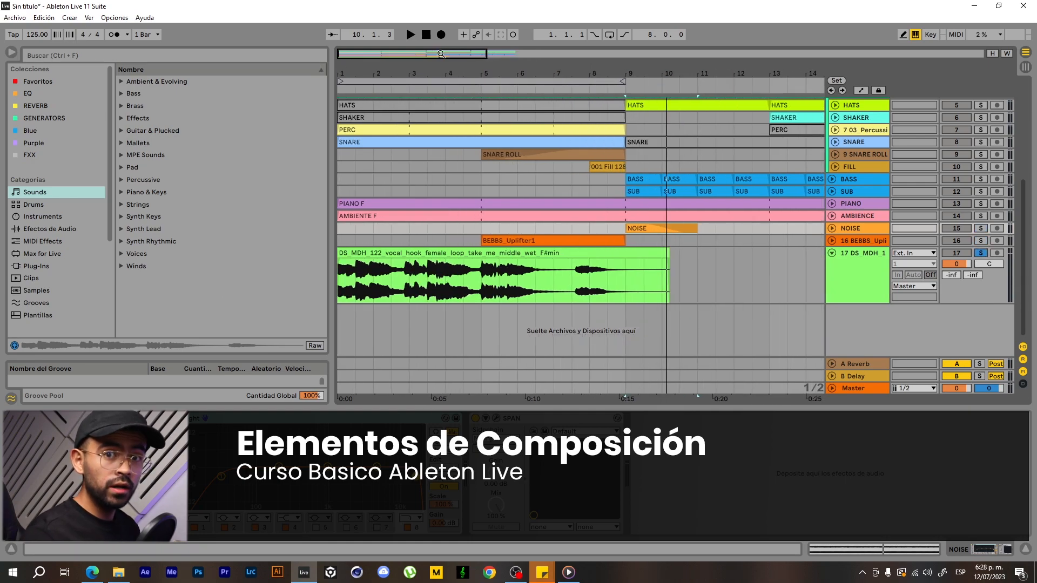
Turn looping on and play the soloed vocal hook from bar 1 to about bar 8
{"action": "left_click", "coordinate": [609, 35]}
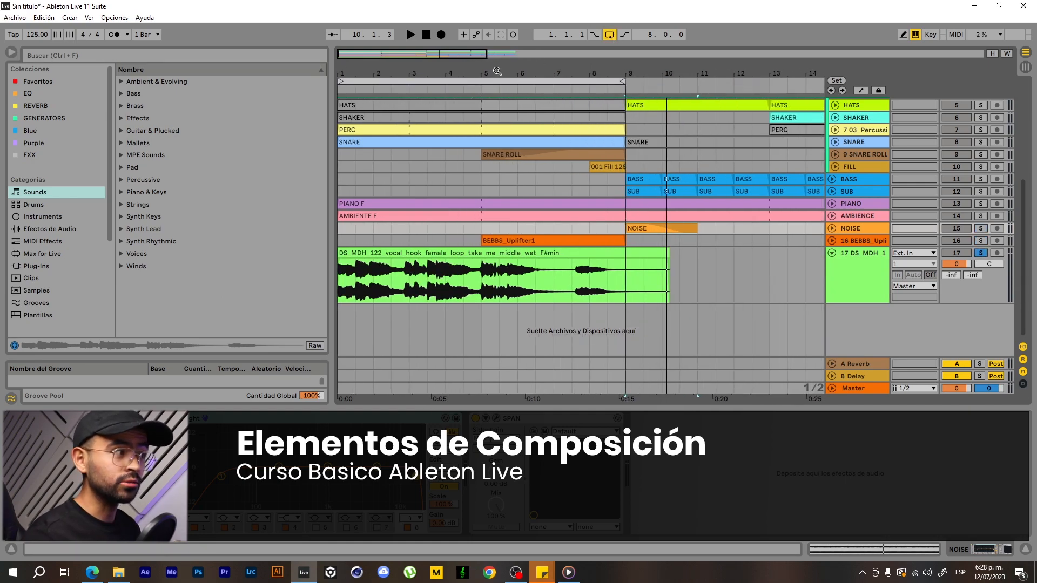
{"action": "left_click", "coordinate": [341, 86]}
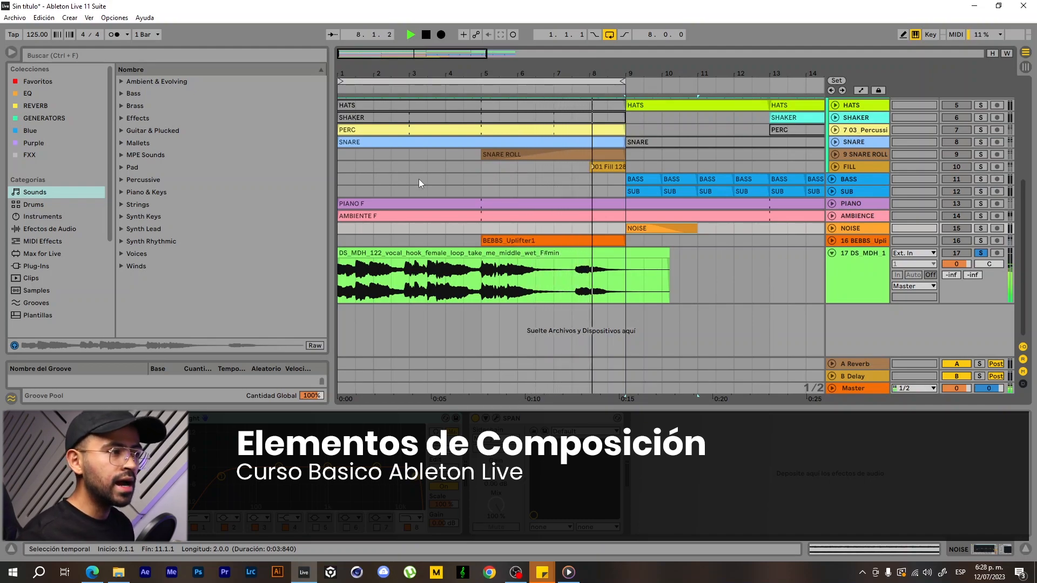
{"action": "key", "text": "space"}
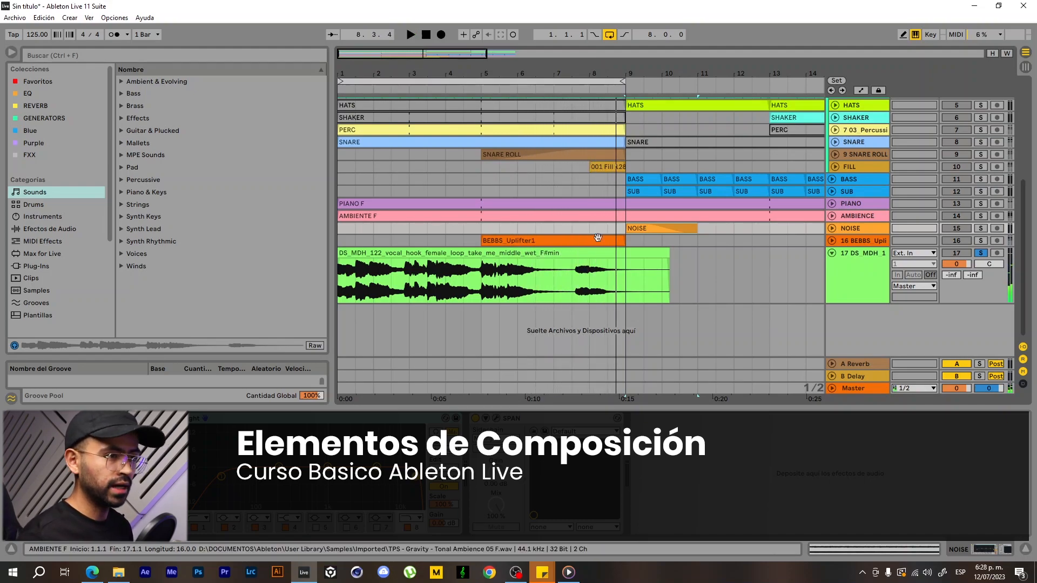
Examine the vocal hook track and its clip waveform, folding and unfolding the track
{"action": "left_click", "coordinate": [854, 271]}
{"action": "left_click", "coordinate": [832, 253]}
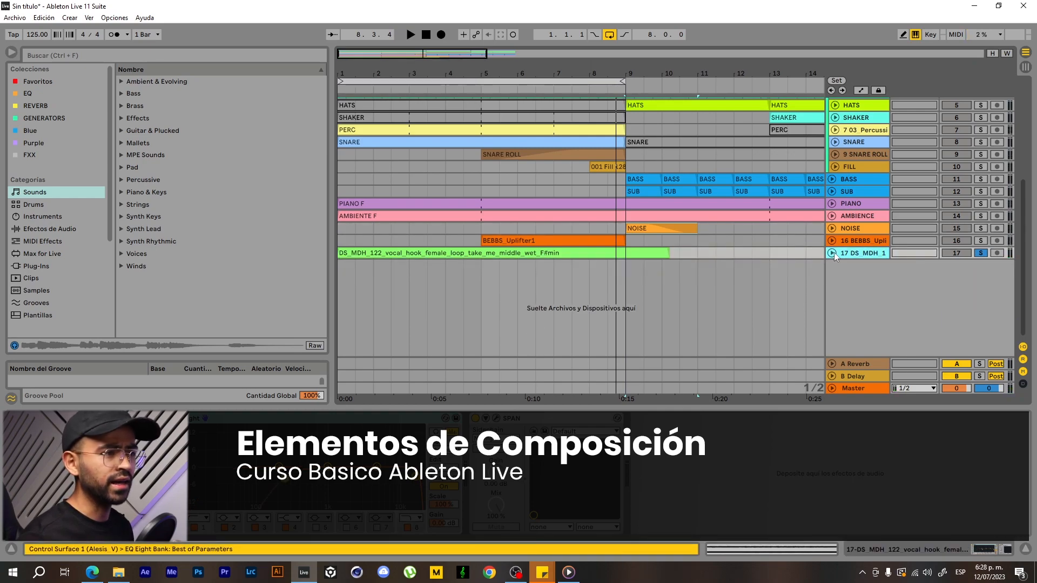
{"action": "left_click", "coordinate": [832, 253]}
{"action": "left_click", "coordinate": [577, 284]}
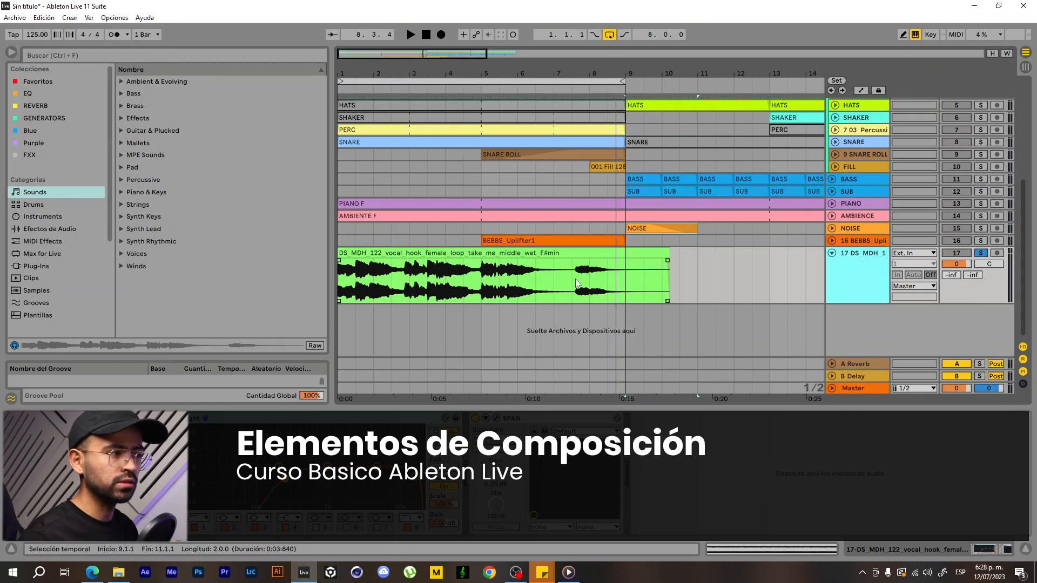
{"action": "left_click", "coordinate": [875, 282]}
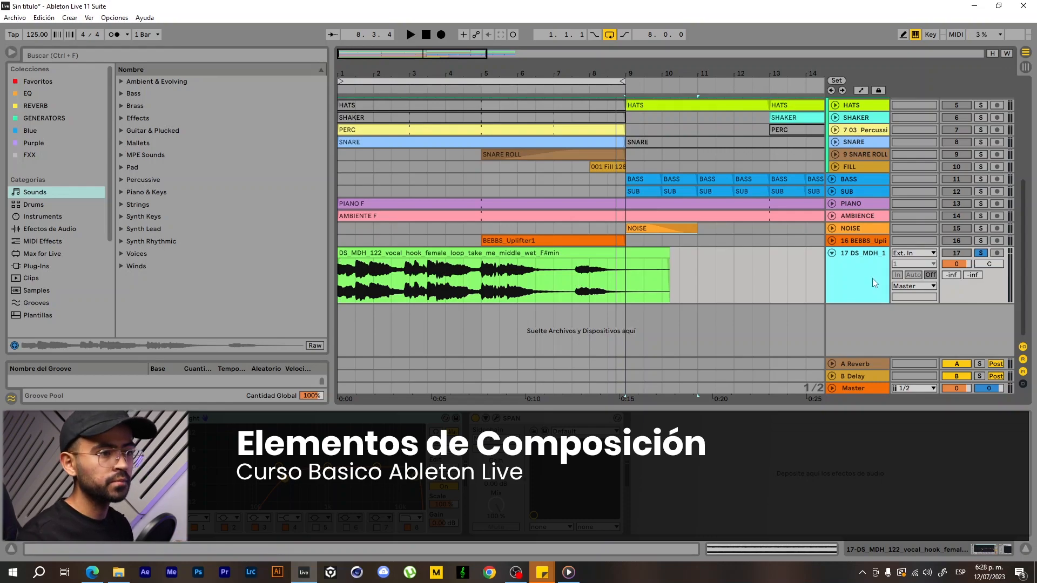
Turn off the vocal hook track's solo and fold both that track and the DRUMS group
{"action": "left_click", "coordinate": [980, 253]}
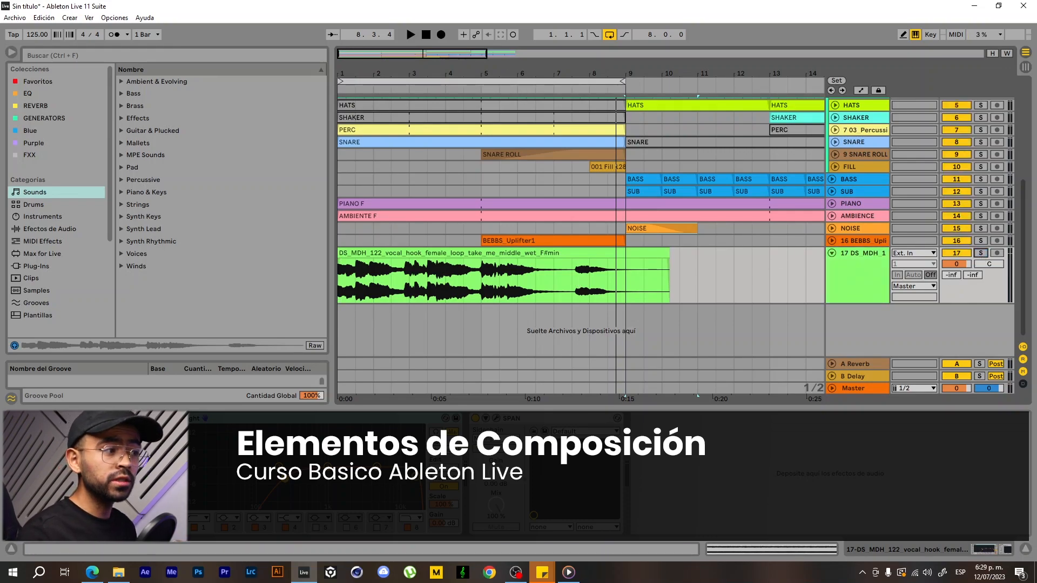
{"action": "key", "text": "minus"}
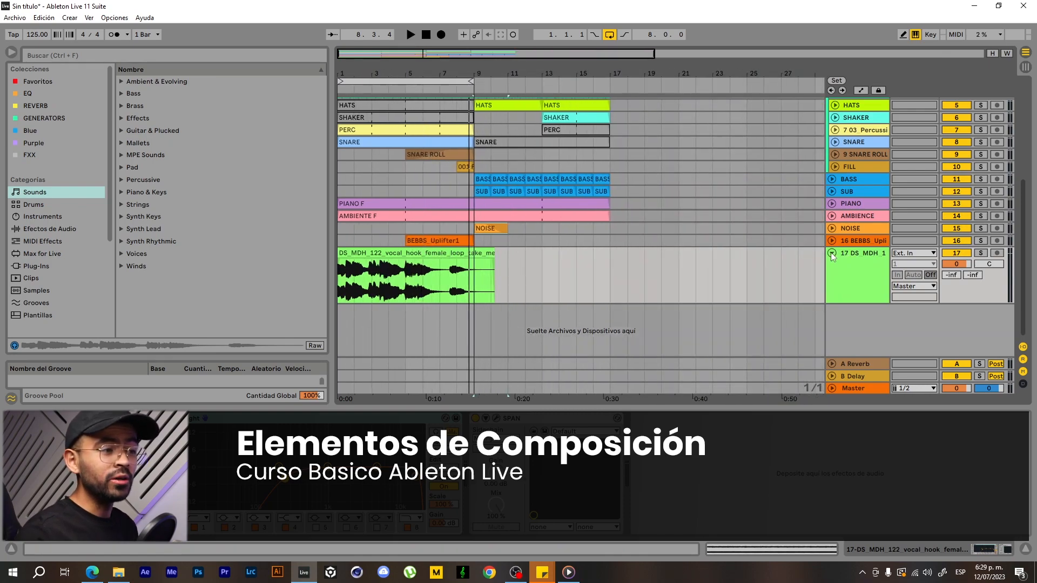
{"action": "left_click", "coordinate": [832, 253]}
{"action": "scroll", "coordinate": [759, 239], "scroll_direction": "up", "scroll_amount": 5}
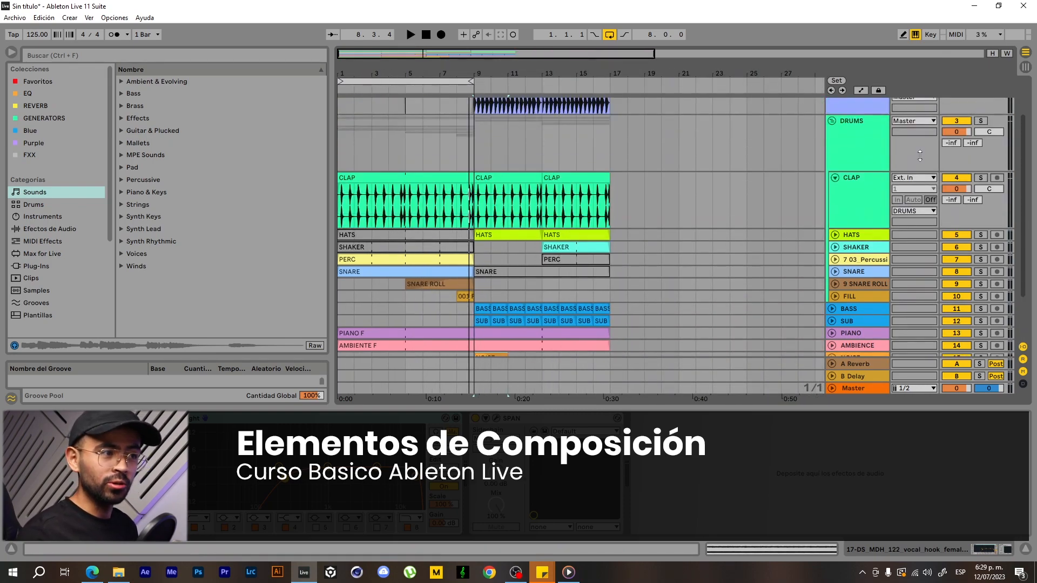
{"action": "left_click", "coordinate": [831, 120]}
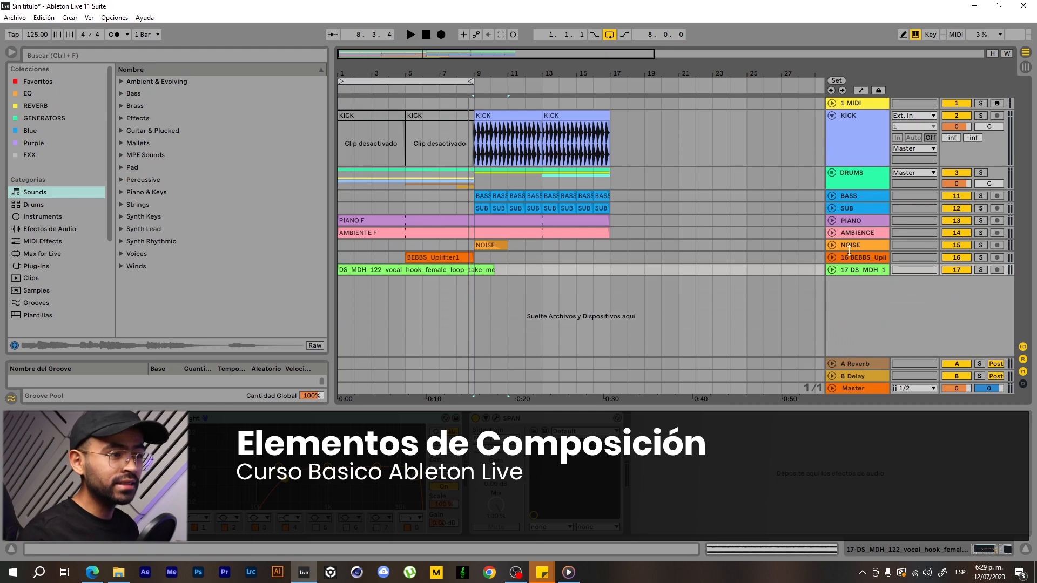
Unfold the vocal hook, uplifter and AMBIENCE tracks, and hide the device detail view
{"action": "left_click", "coordinate": [832, 270]}
{"action": "left_click", "coordinate": [832, 257]}
{"action": "left_click", "coordinate": [832, 234]}
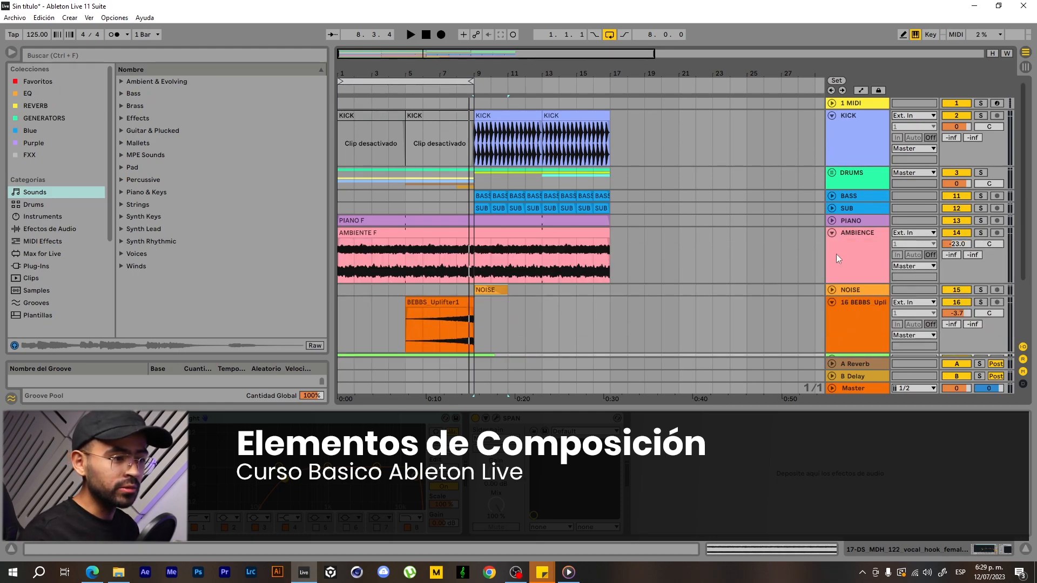
{"action": "key", "text": "ctrl+alt+l"}
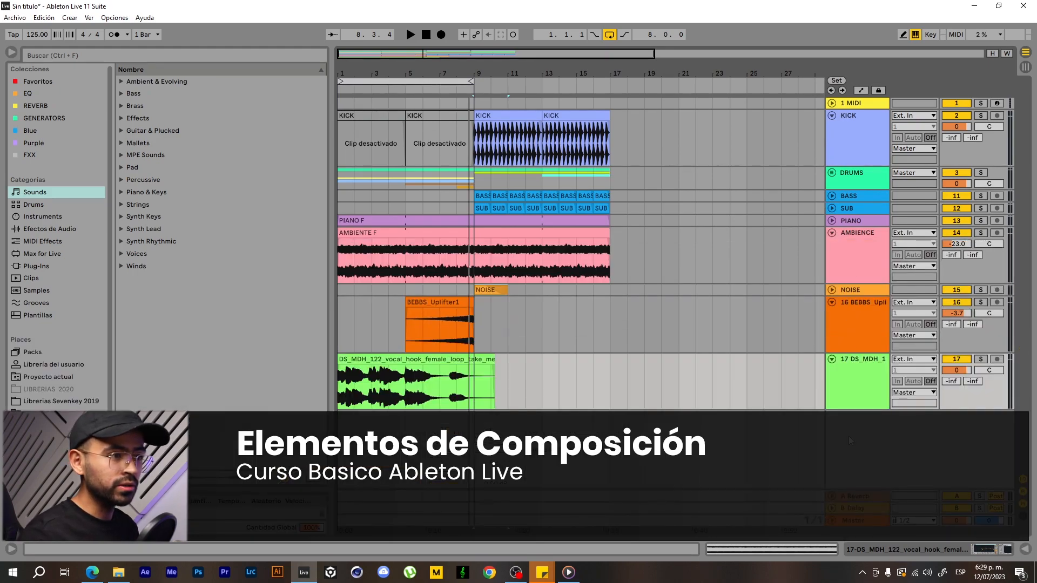
Unfold the PIANO, SUB and BASS tracks to show their clip waveforms
{"action": "left_click", "coordinate": [832, 220]}
{"action": "left_click", "coordinate": [832, 208]}
{"action": "left_click", "coordinate": [832, 196]}
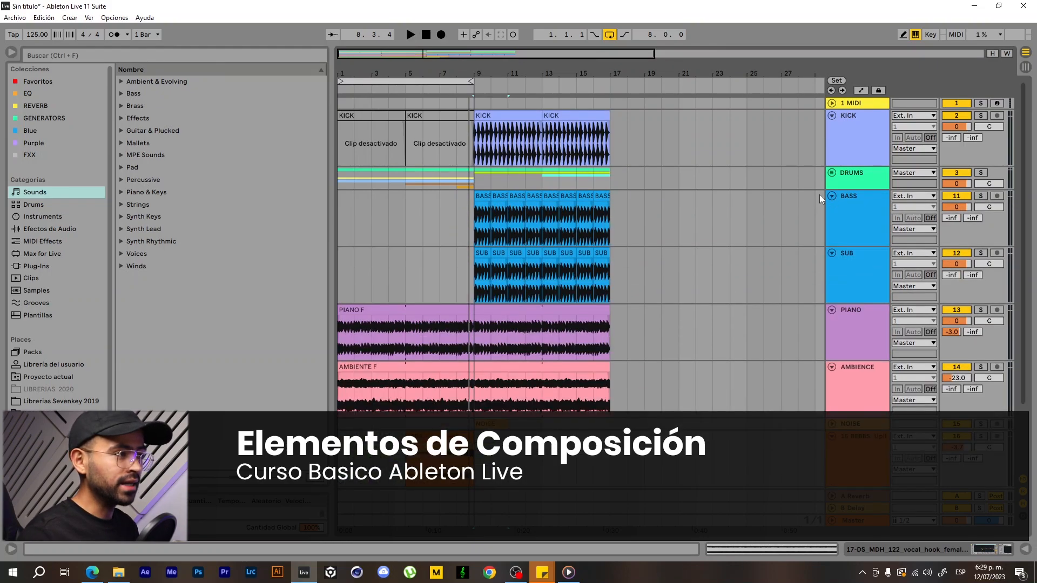
{"action": "scroll", "coordinate": [553, 169], "scroll_direction": "down", "scroll_amount": 3}
{"action": "scroll", "coordinate": [556, 171], "scroll_direction": "up", "scroll_amount": 2}
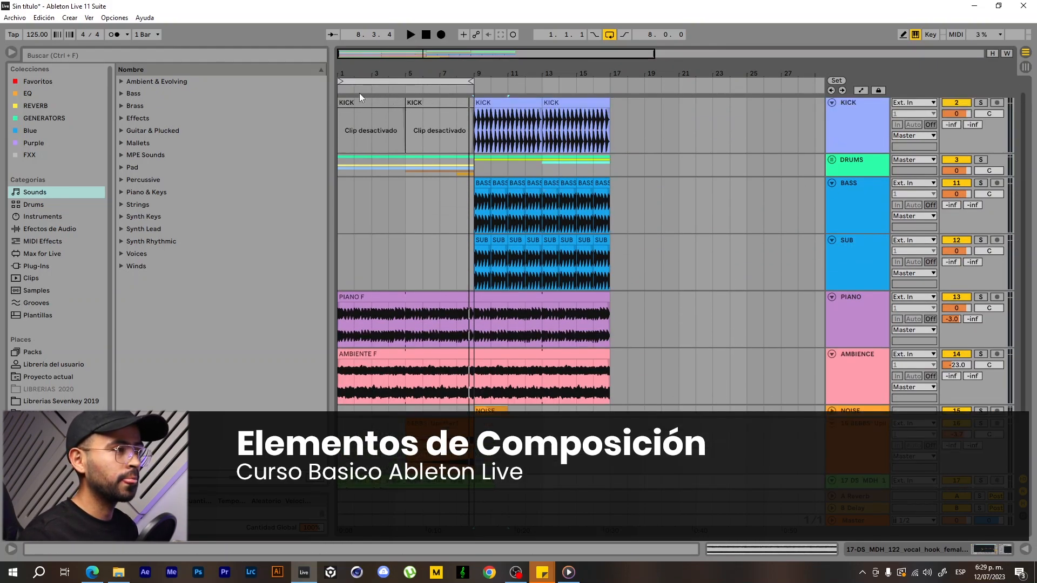
Extend the arrangement loop region to 16 bars, running from bar 1 to bar 17
{"action": "left_click", "coordinate": [610, 34]}
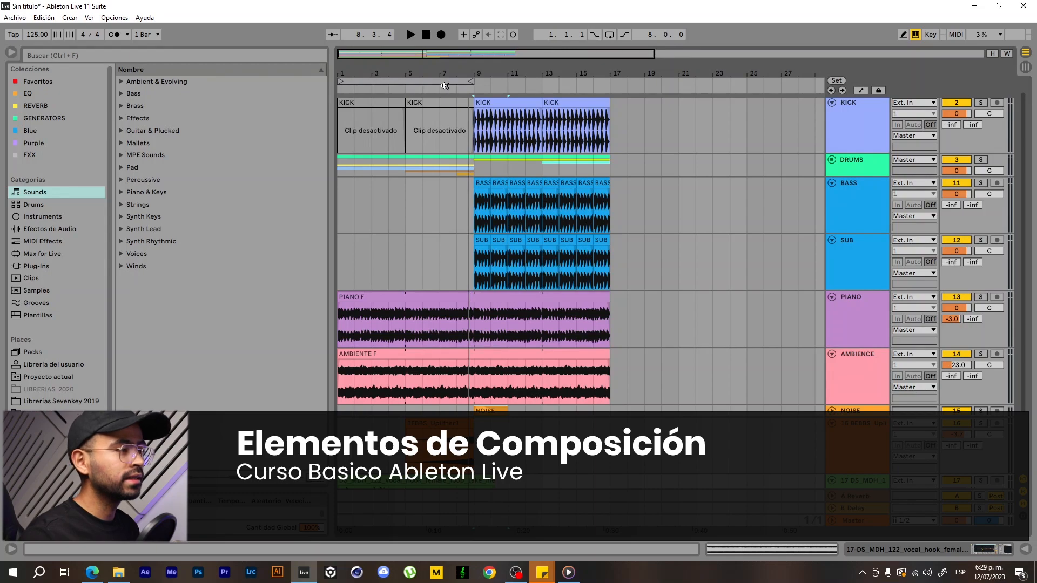
{"action": "left_click_drag", "start_coordinate": [470, 79], "coordinate": [607, 78]}
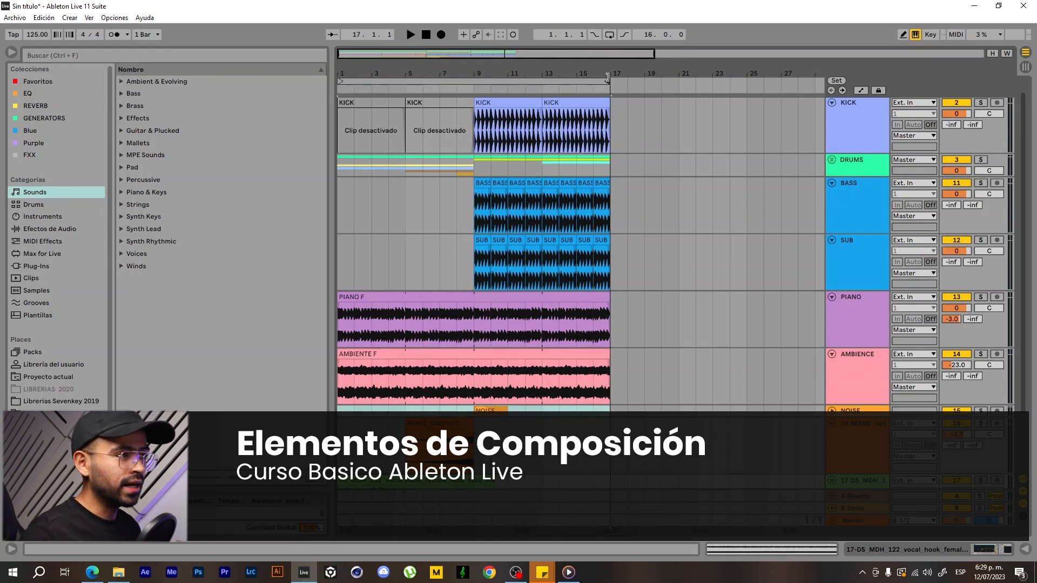
{"action": "left_click", "coordinate": [568, 81]}
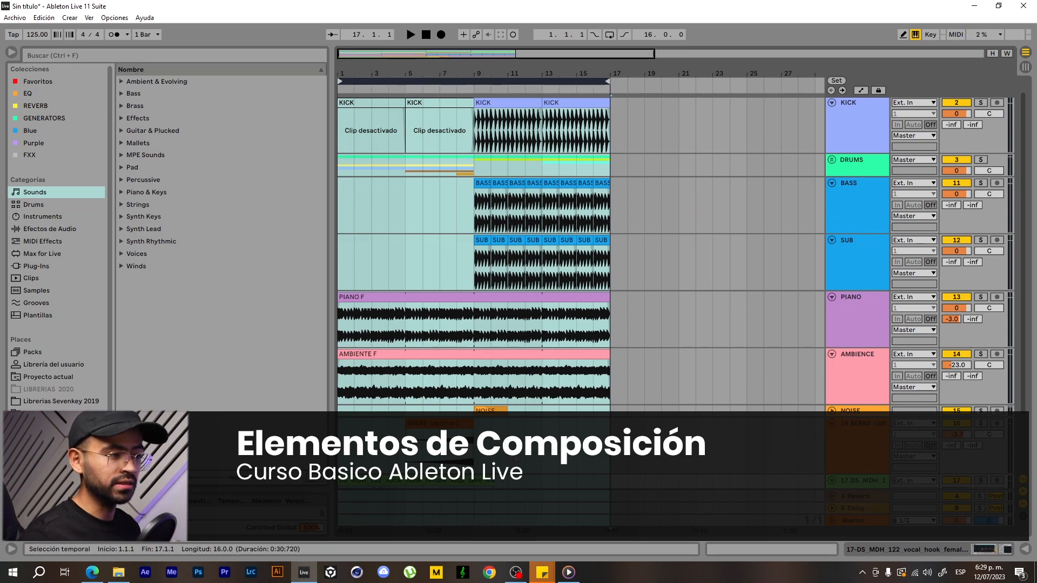
{"action": "left_click", "coordinate": [627, 121]}
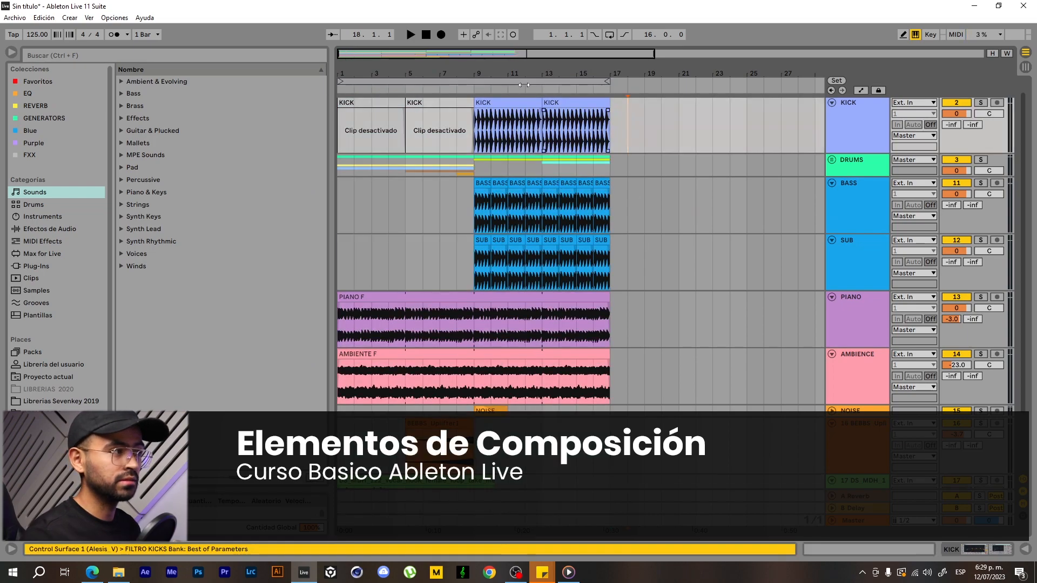
Turn looping on for the 16-bar region, briefly start and stop playback, and clear the time selection
{"action": "left_click", "coordinate": [486, 81]}
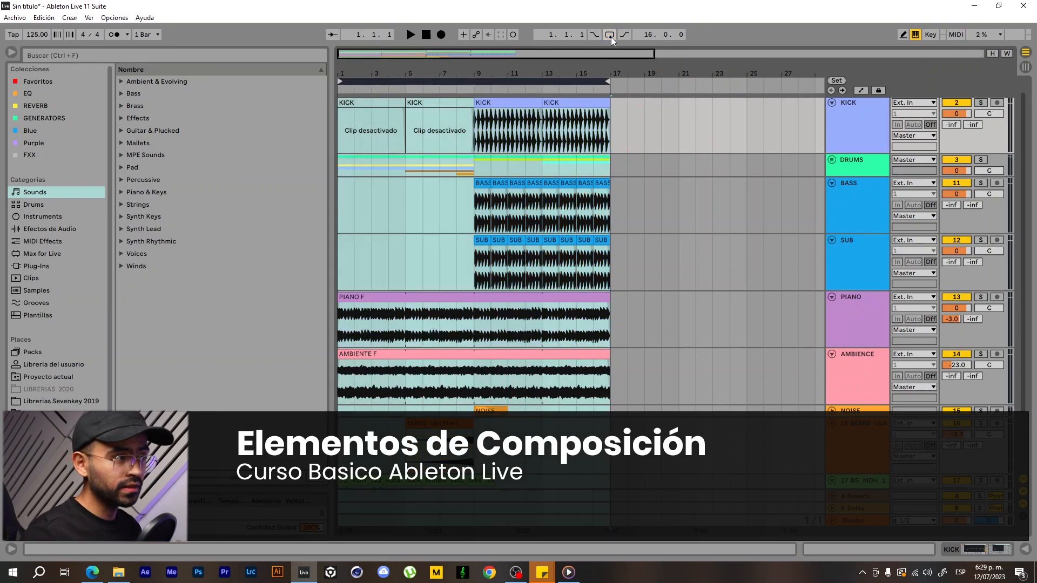
{"action": "left_click", "coordinate": [624, 91]}
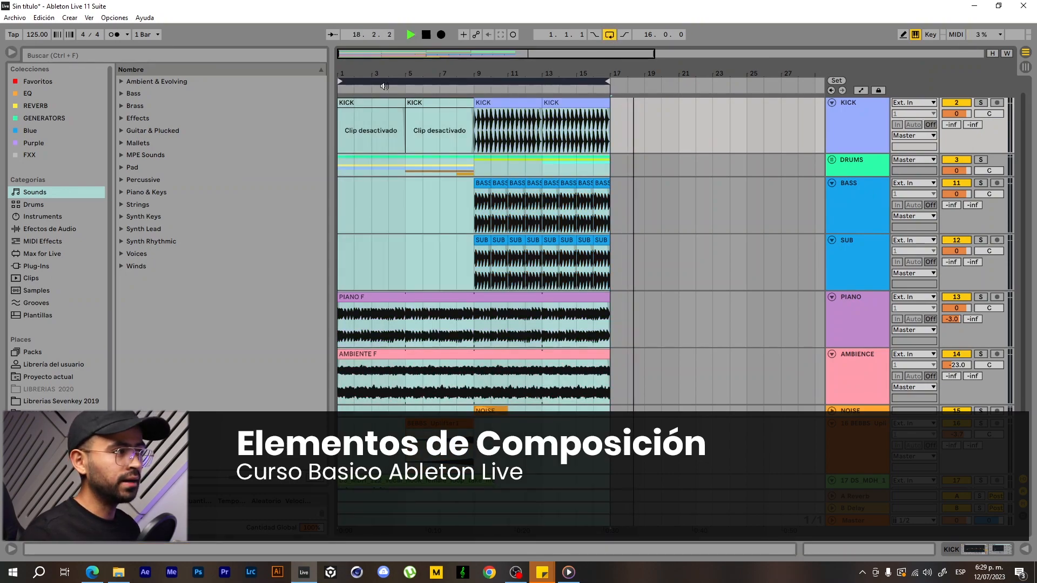
{"action": "left_click_drag", "start_coordinate": [411, 81], "coordinate": [385, 79]}
{"action": "key", "text": "space"}
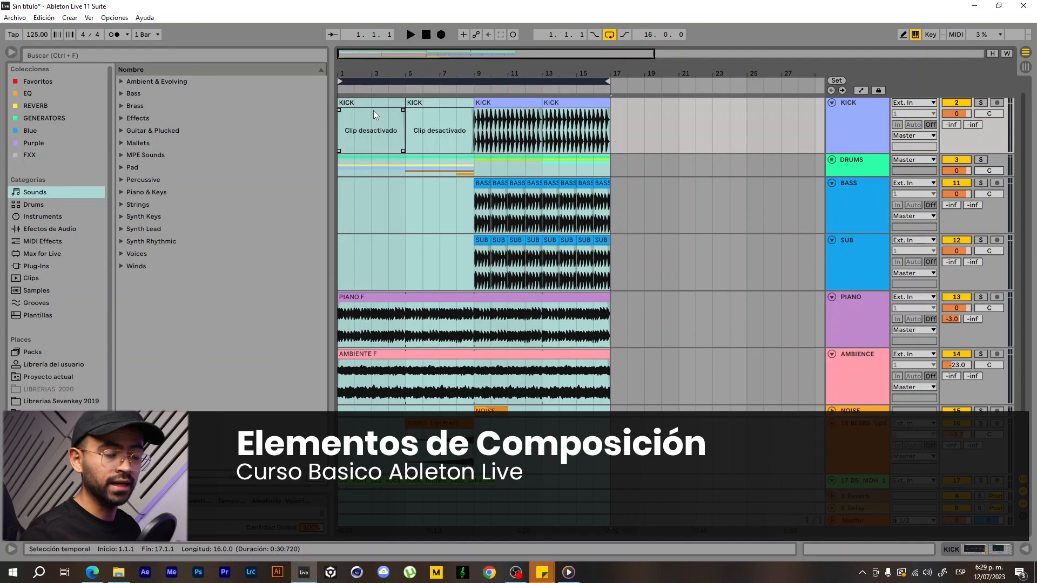
{"action": "left_click", "coordinate": [636, 160]}
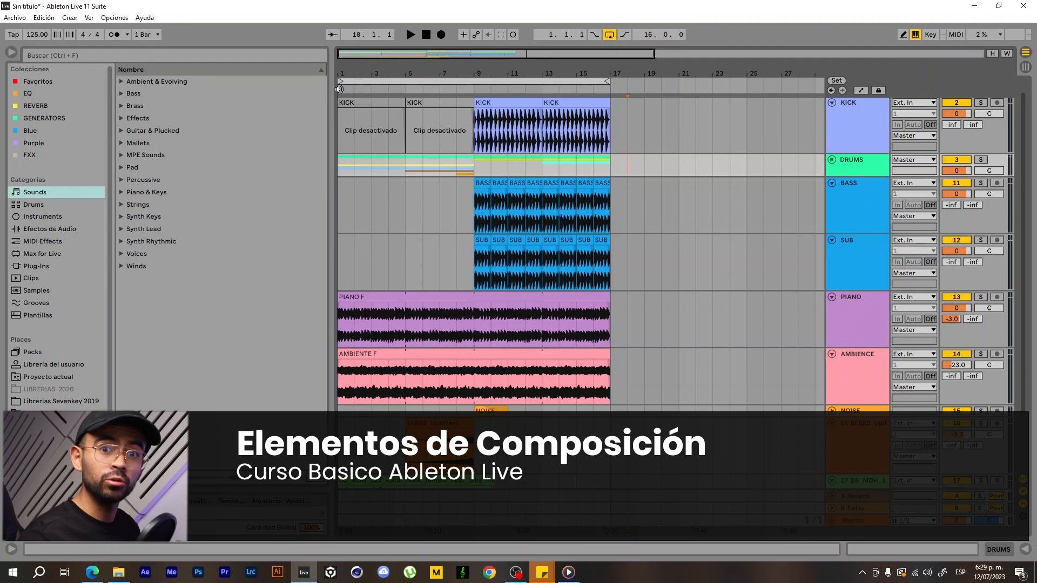
Play the full arrangement from bar 1 to about bar 16, unfolding the DRUMS group to follow its tracks
{"action": "key", "text": "space"}
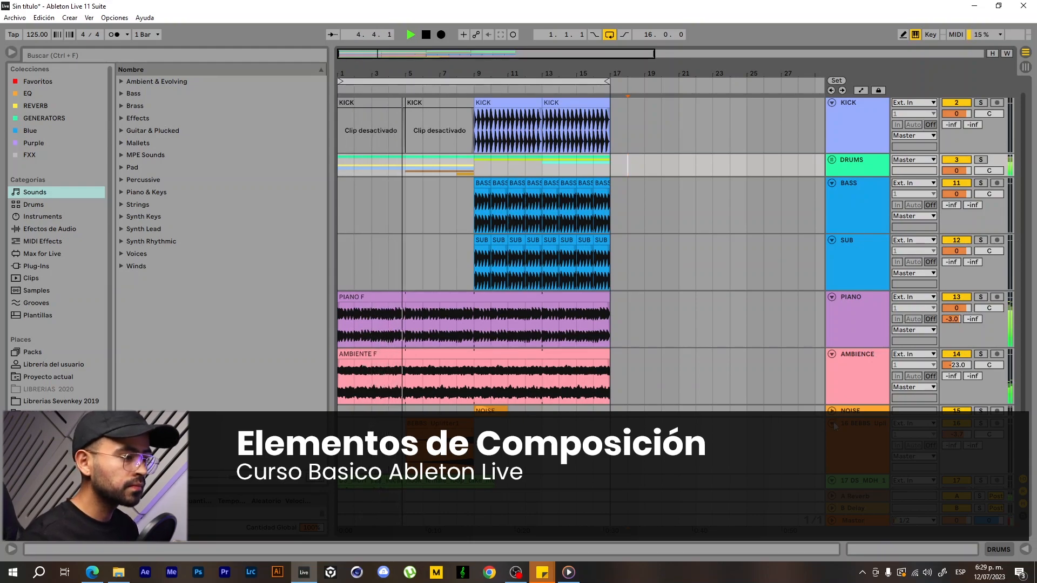
{"action": "scroll", "coordinate": [756, 374], "scroll_direction": "down", "scroll_amount": 2}
{"action": "key", "text": "ctrl+shift+t"}
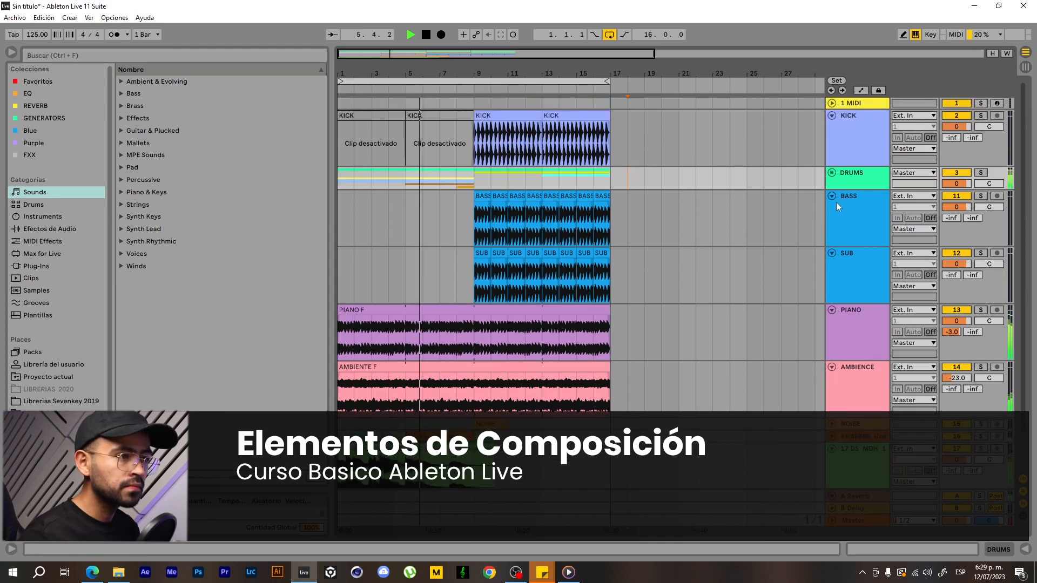
{"action": "left_click", "coordinate": [831, 173]}
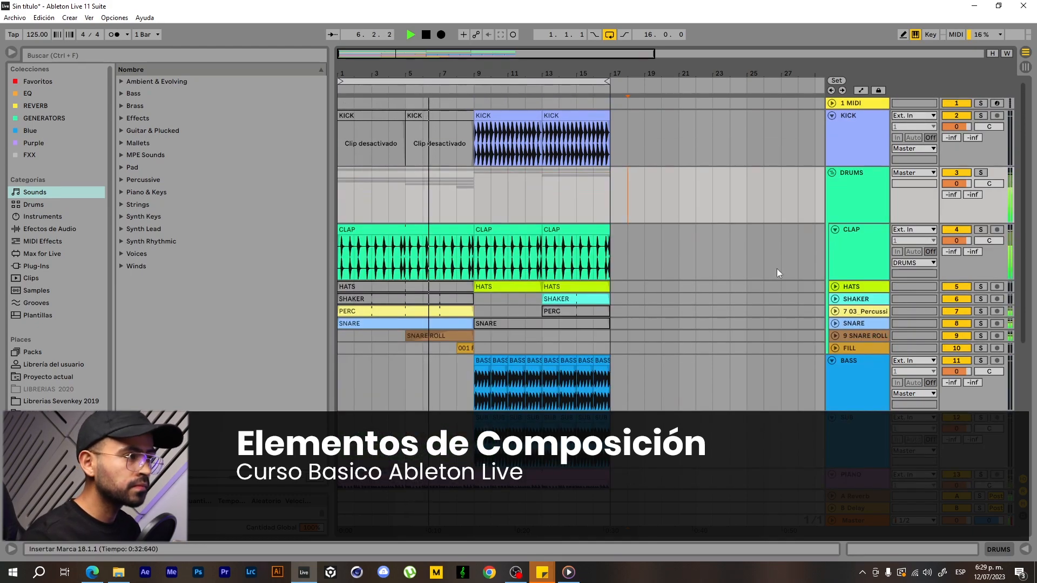
{"action": "left_click", "coordinate": [870, 144]}
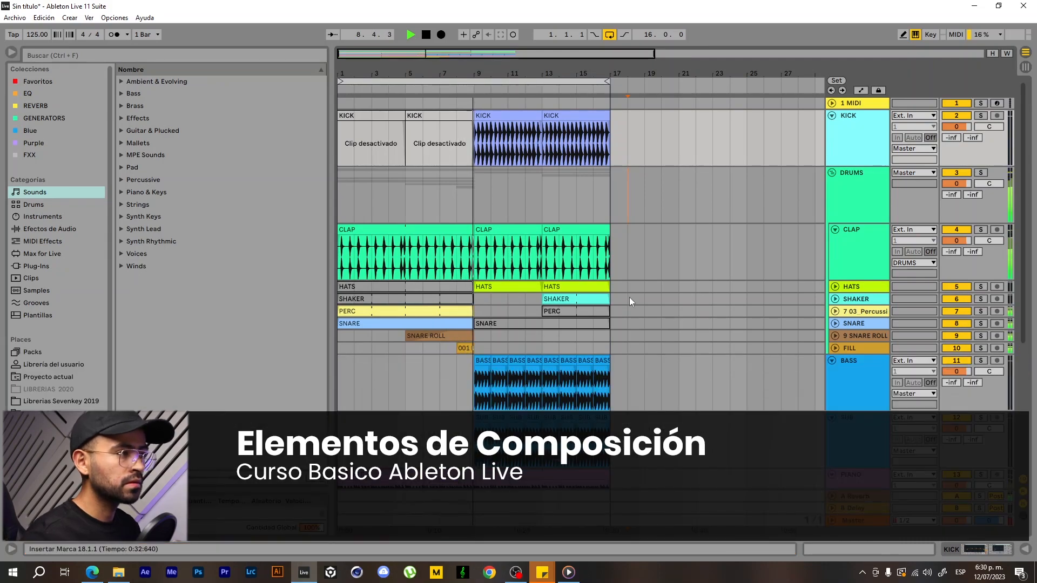
{"action": "scroll", "coordinate": [669, 294], "scroll_direction": "down", "scroll_amount": 2}
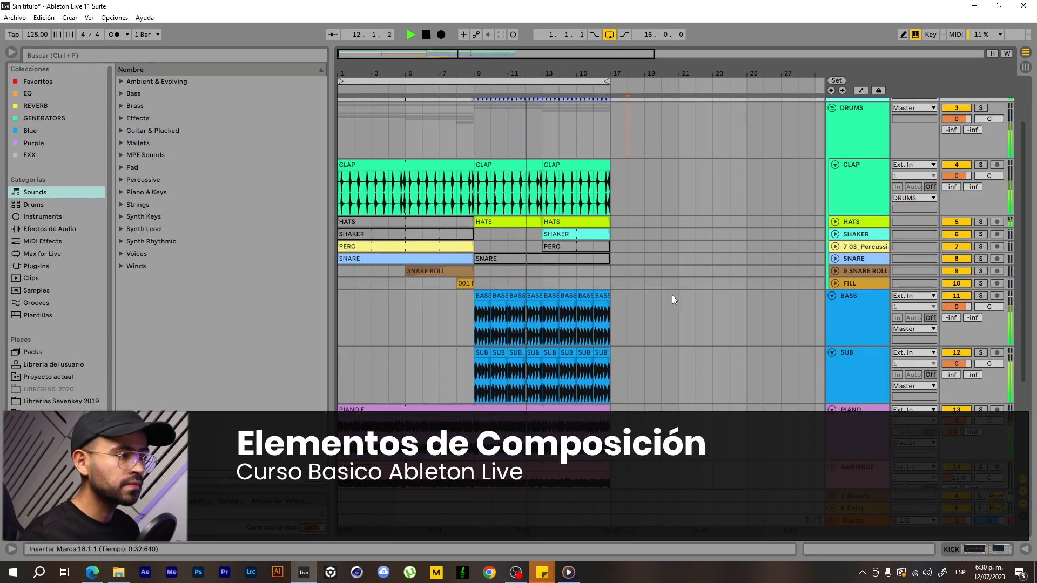
{"action": "scroll", "coordinate": [671, 296], "scroll_direction": "down", "scroll_amount": 1}
{"action": "scroll", "coordinate": [671, 300], "scroll_direction": "down", "scroll_amount": 1}
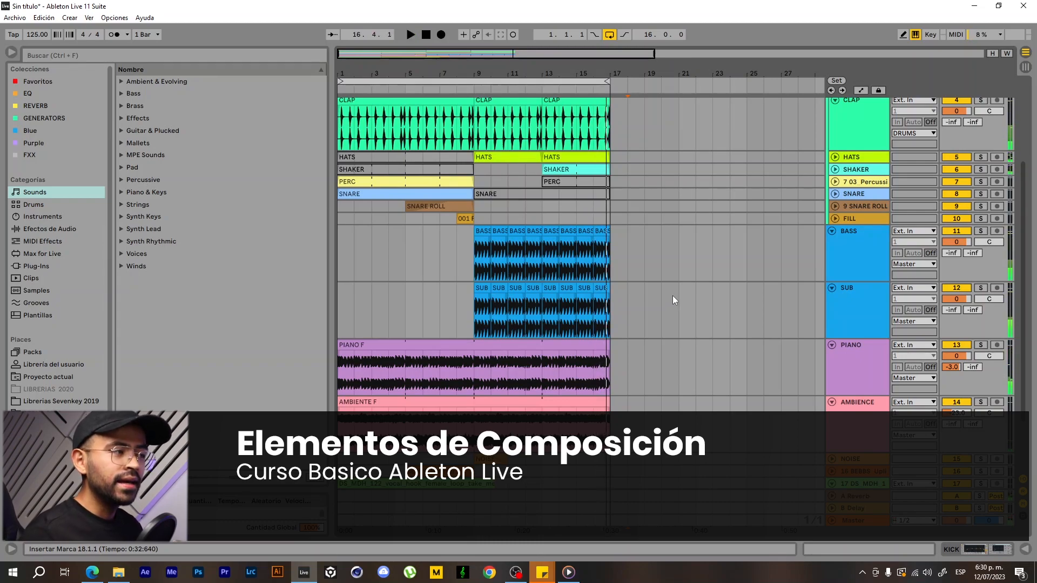
{"action": "scroll", "coordinate": [672, 296], "scroll_direction": "up", "scroll_amount": 3}
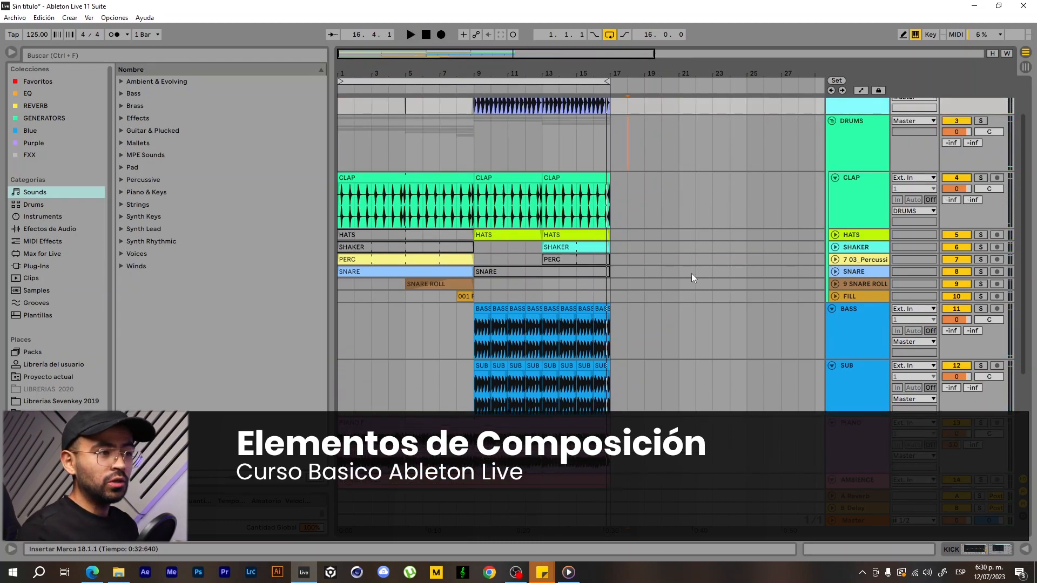
Fold the DRUMS group and the BASS track
{"action": "left_click", "coordinate": [832, 121]}
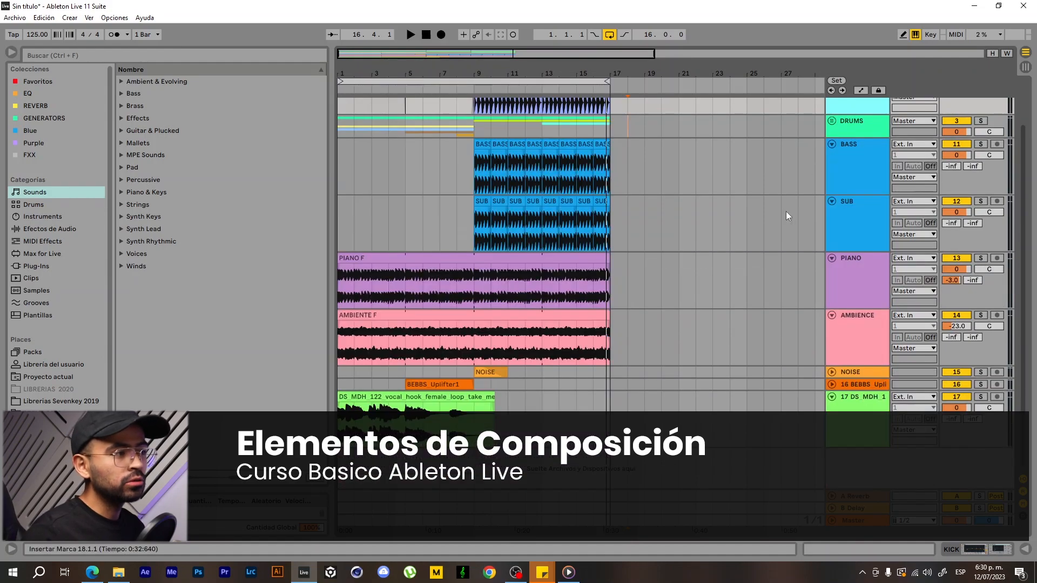
{"action": "scroll", "coordinate": [652, 281], "scroll_direction": "up", "scroll_amount": 2}
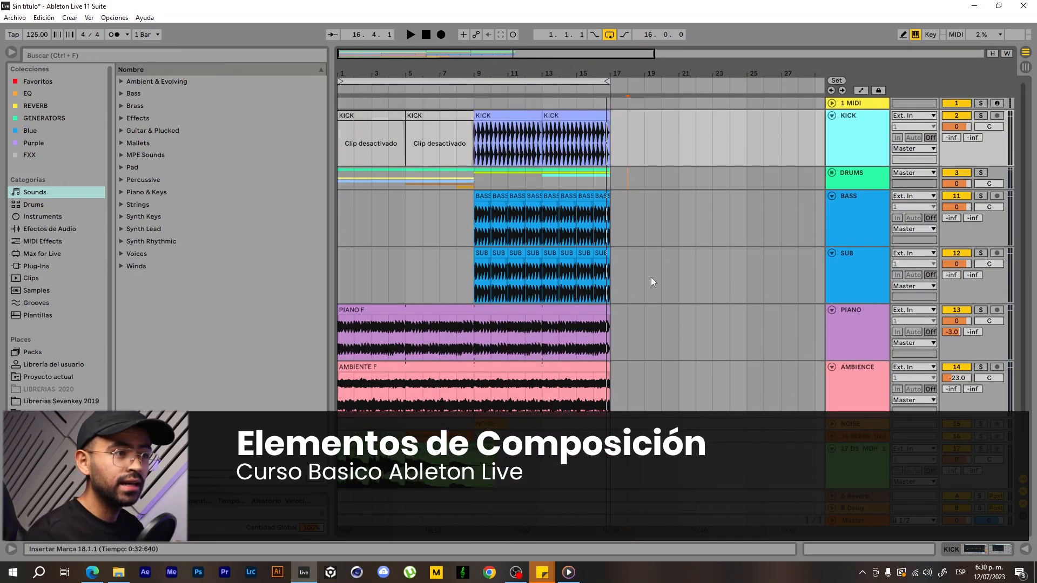
{"action": "scroll", "coordinate": [651, 281], "scroll_direction": "down", "scroll_amount": 2}
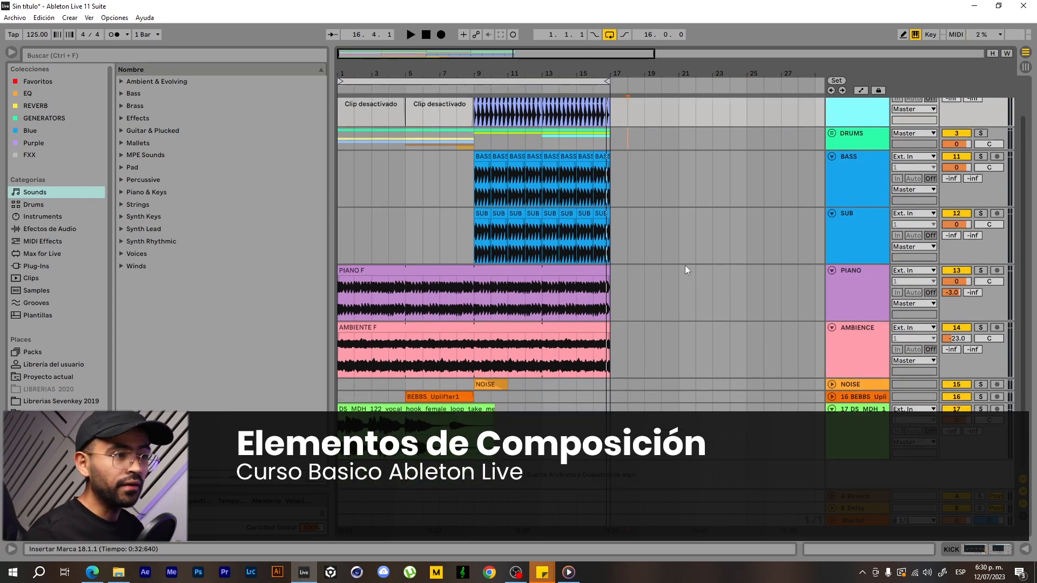
{"action": "left_click", "coordinate": [832, 157]}
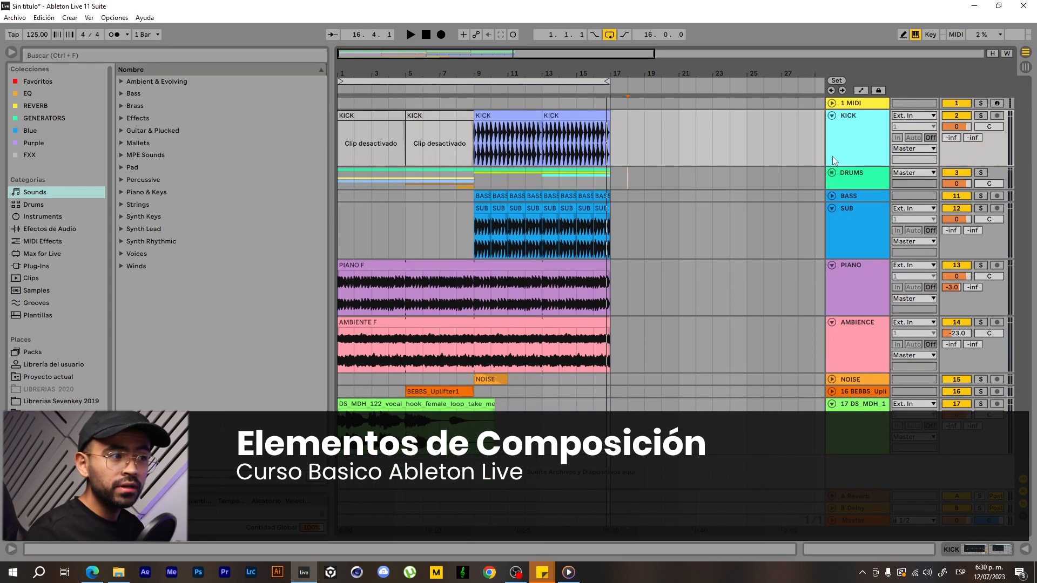
Unfold the DRUMS group and deactivate the CLAP and HATS clips that start at bar 9
{"action": "left_click", "coordinate": [835, 177]}
{"action": "left_click", "coordinate": [832, 173]}
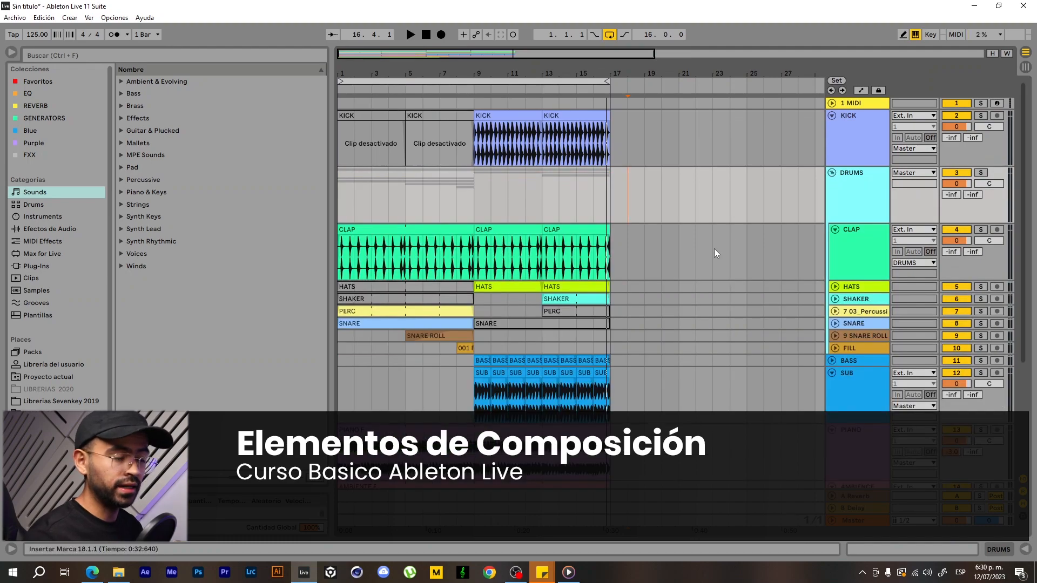
{"action": "scroll", "coordinate": [714, 249], "scroll_direction": "down", "scroll_amount": 1}
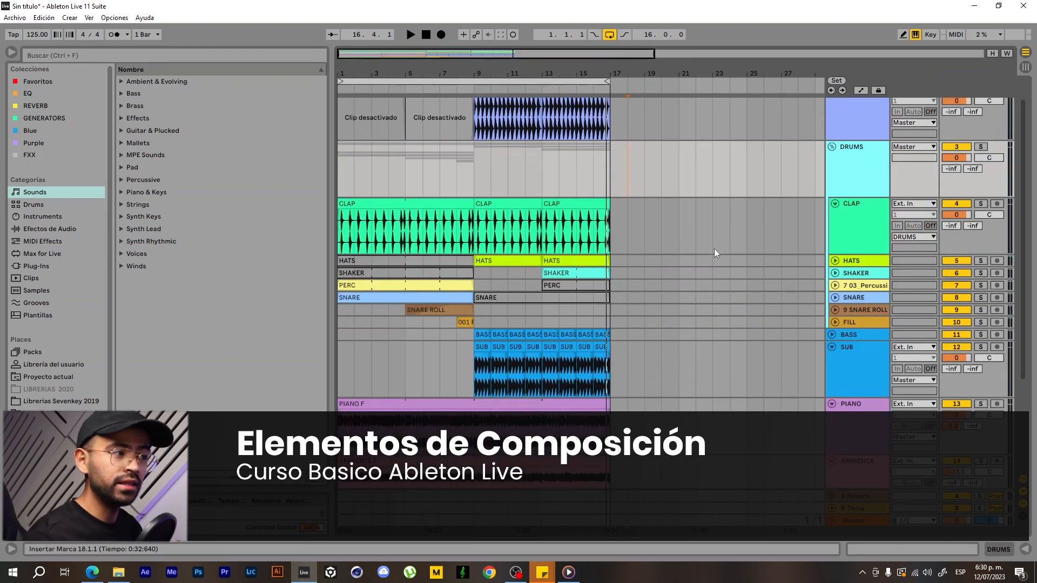
{"action": "scroll", "coordinate": [714, 249], "scroll_direction": "down", "scroll_amount": 1}
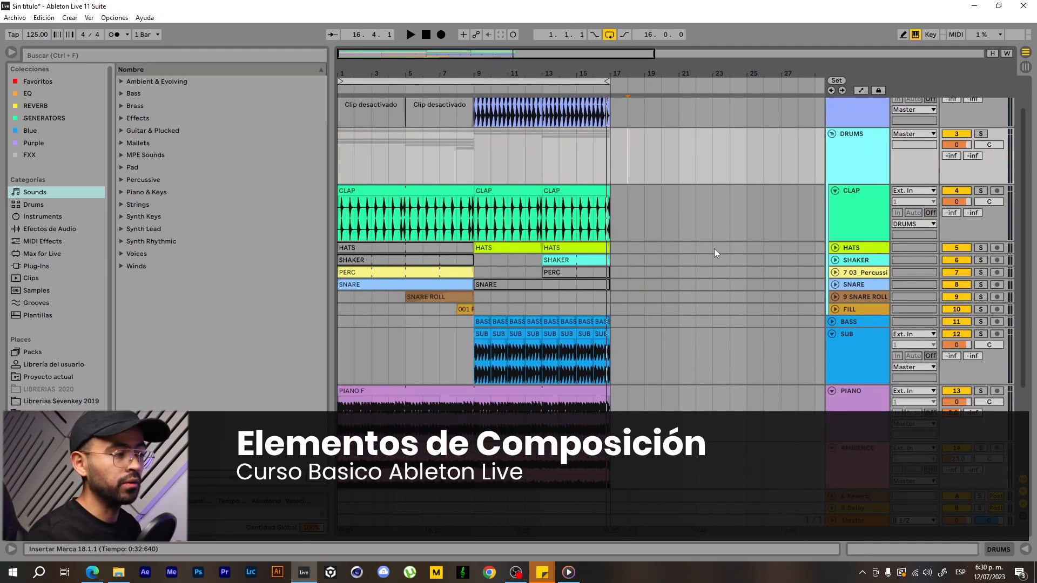
{"action": "left_click", "coordinate": [495, 193]}
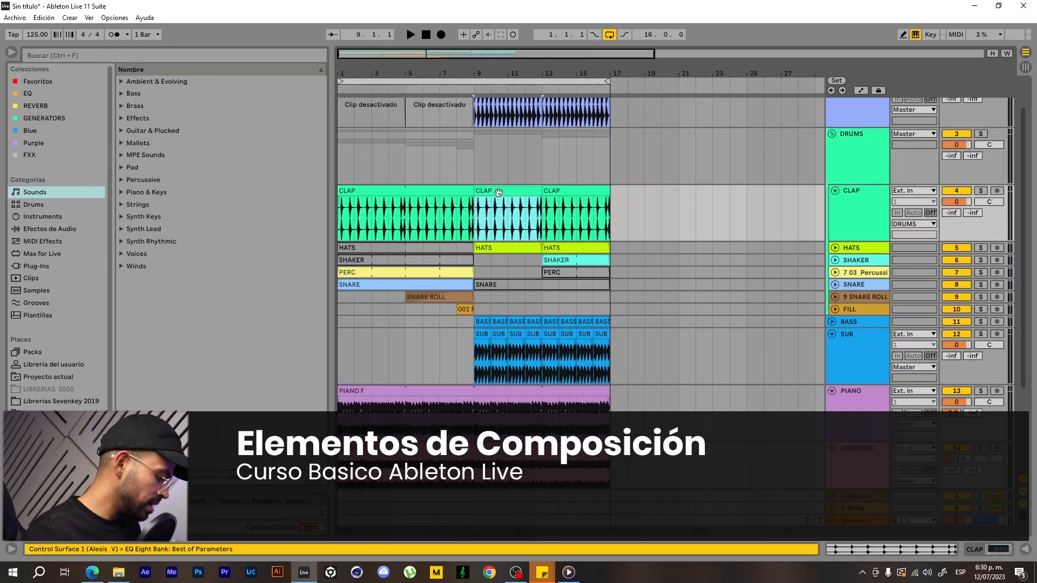
{"action": "key", "text": "0"}
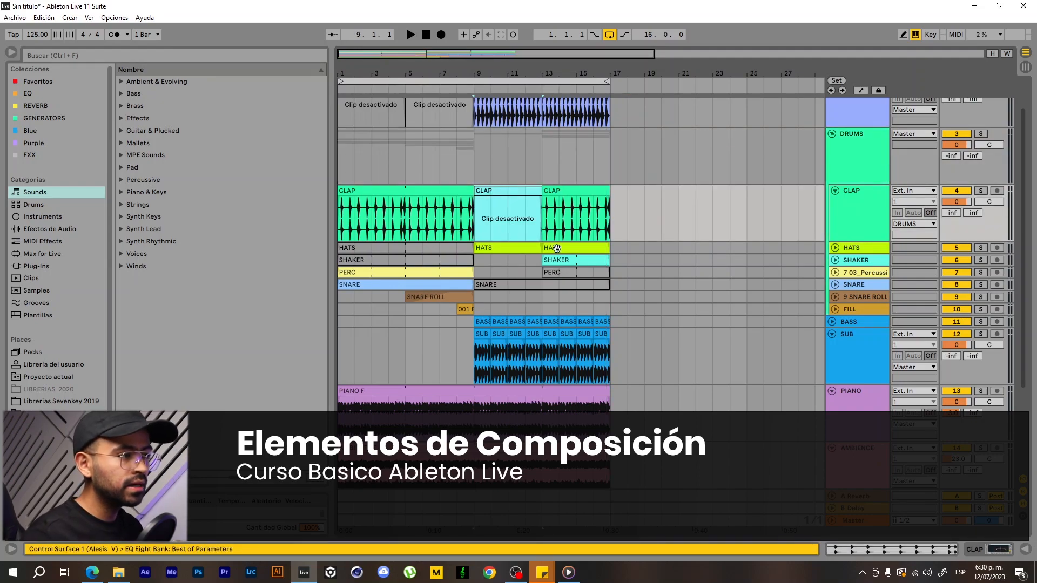
{"action": "left_click", "coordinate": [495, 247]}
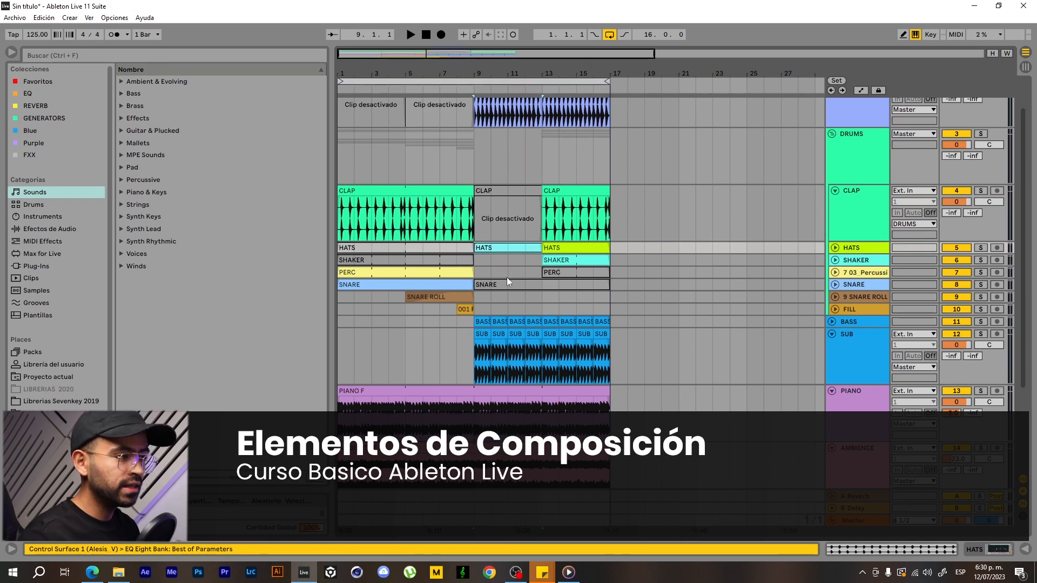
Fold the SUB track and look over the remaining tracks of the arrangement
{"action": "scroll", "coordinate": [501, 329], "scroll_direction": "down", "scroll_amount": 5}
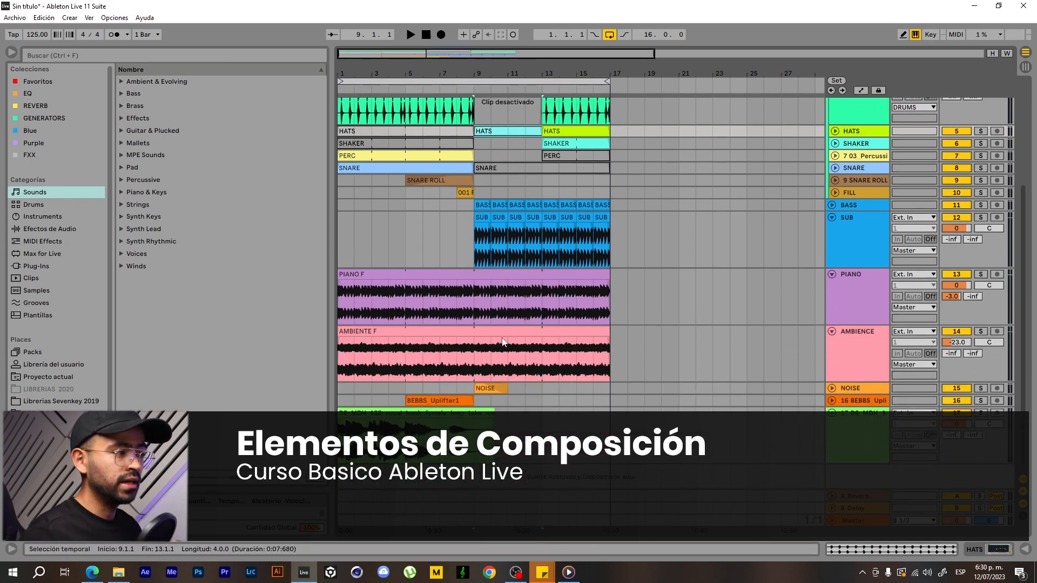
{"action": "scroll", "coordinate": [502, 341], "scroll_direction": "up", "scroll_amount": 2}
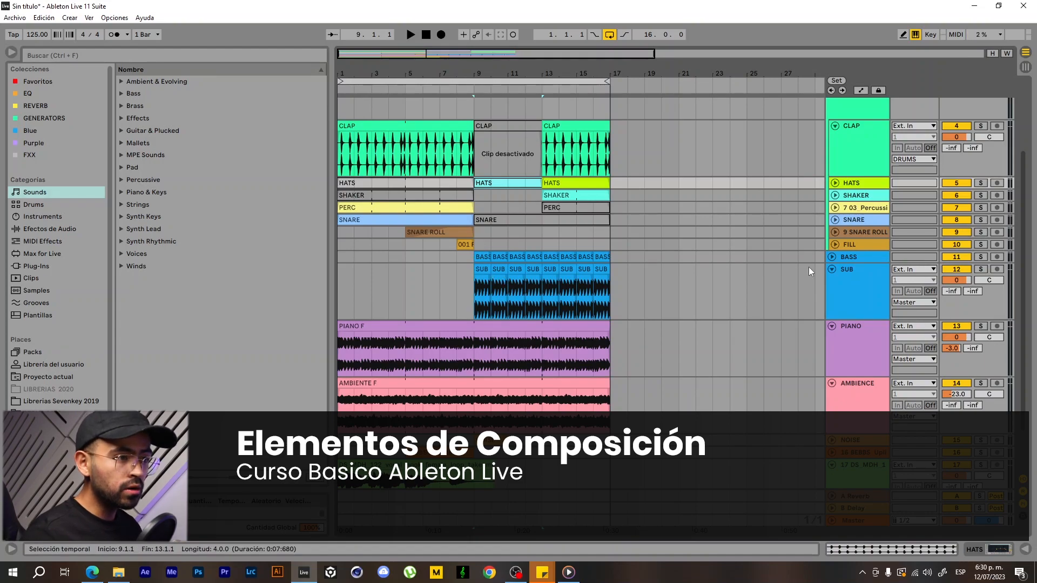
{"action": "left_click", "coordinate": [832, 269]}
{"action": "scroll", "coordinate": [606, 281], "scroll_direction": "up", "scroll_amount": 4}
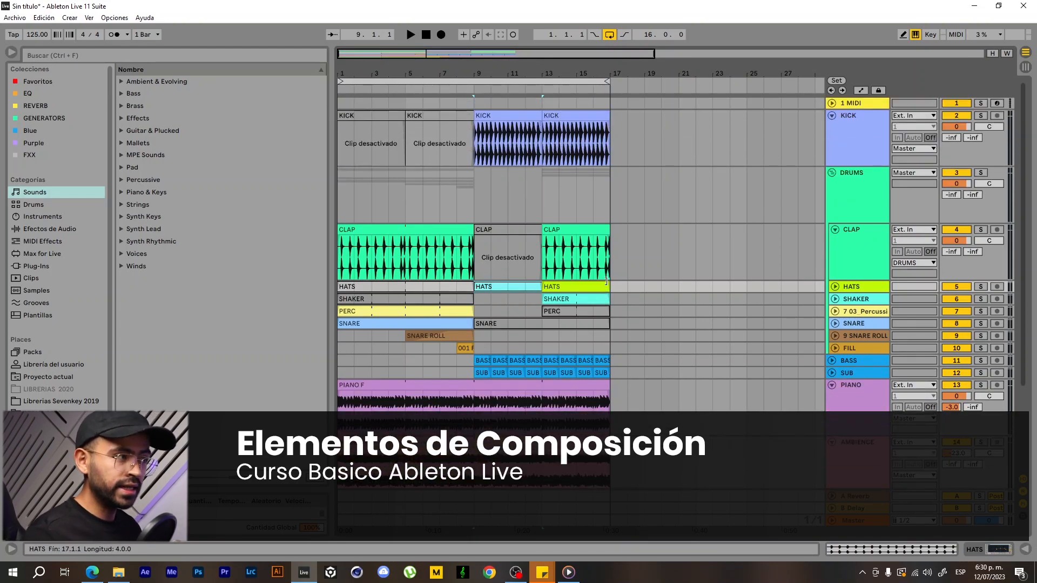
{"action": "scroll", "coordinate": [606, 282], "scroll_direction": "down", "scroll_amount": 1}
{"action": "scroll", "coordinate": [515, 169], "scroll_direction": "up", "scroll_amount": 1}
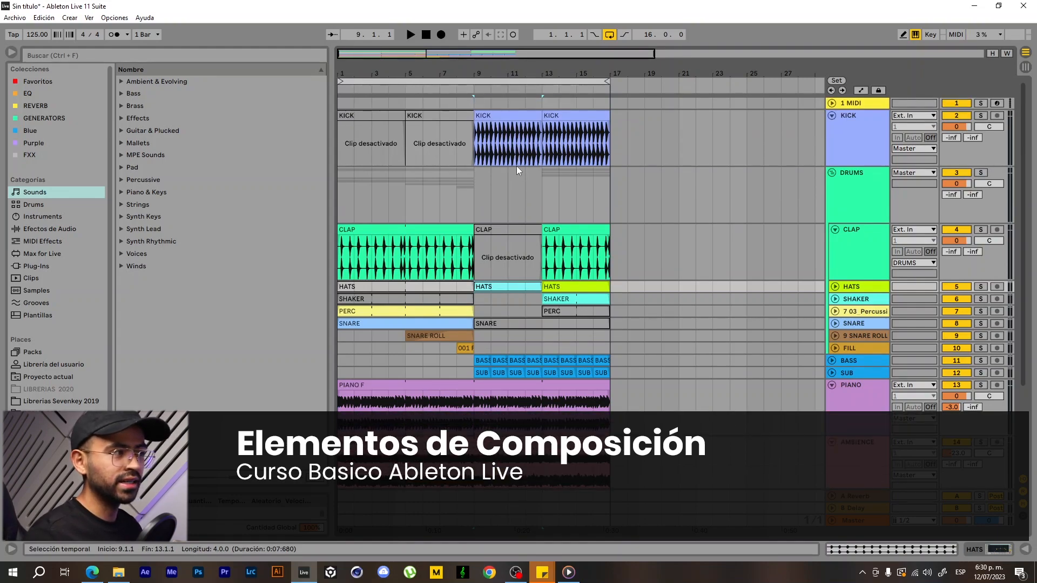
Play the arrangement from about bar 7 with the CLAP and HATS clips deactivated, stopping near the end of bar 16
{"action": "left_click", "coordinate": [486, 112]}
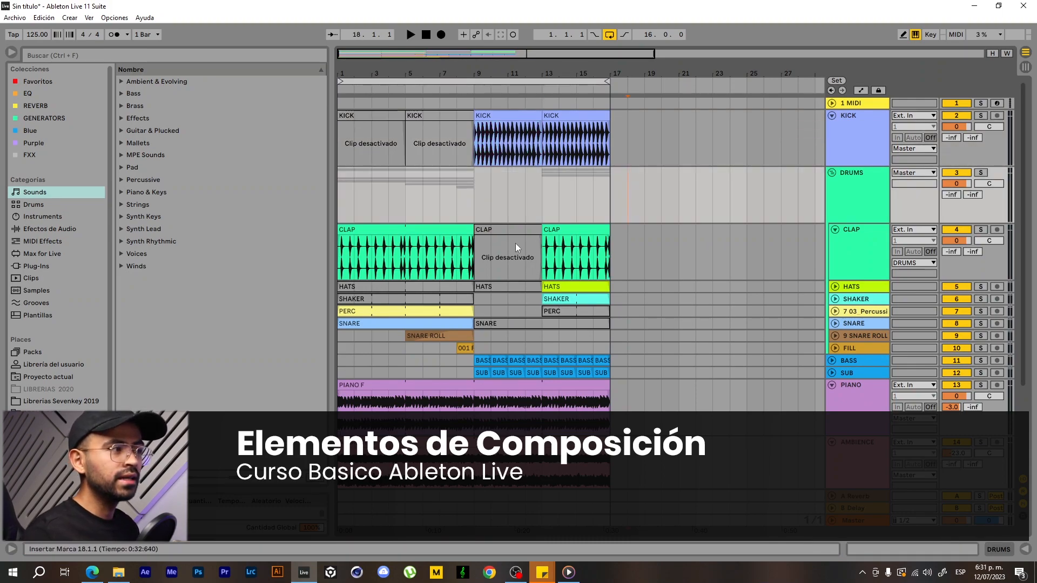
{"action": "left_click", "coordinate": [444, 90]}
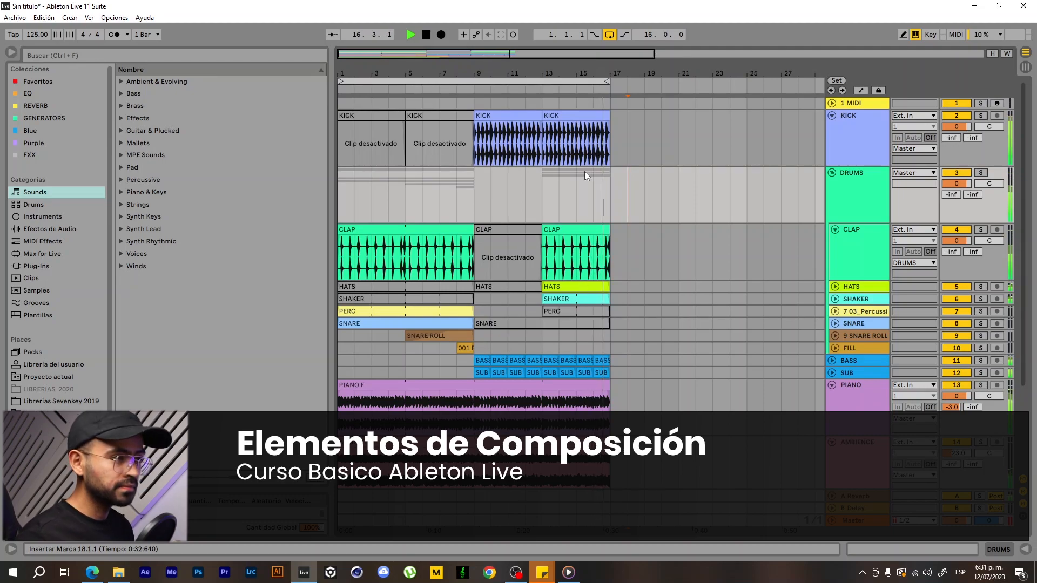
{"action": "key", "text": "space"}
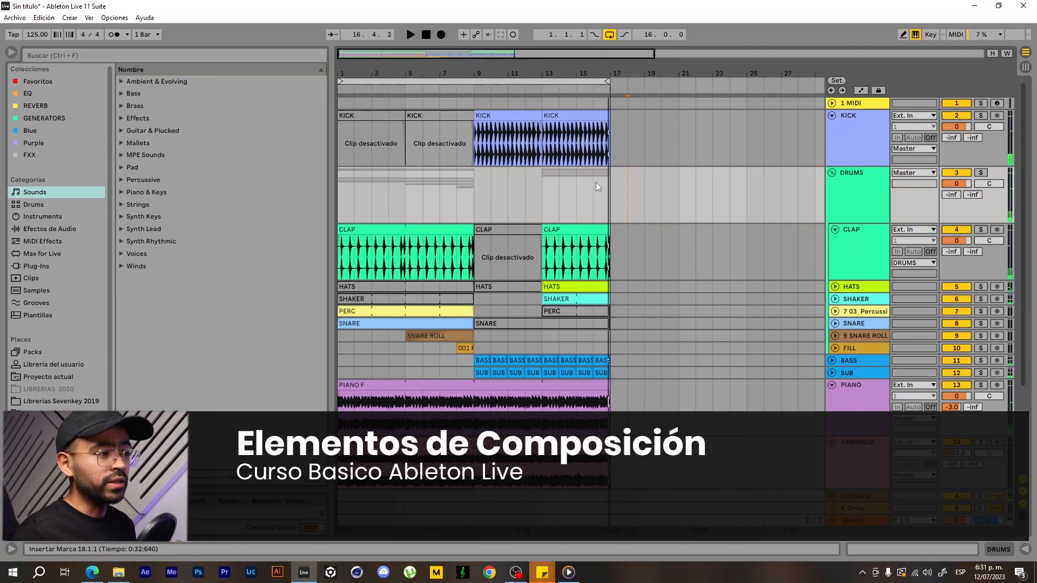
Fold the CLAP, PIANO, AMBIENCE and vocal hook tracks
{"action": "scroll", "coordinate": [595, 187], "scroll_direction": "down", "scroll_amount": 1}
{"action": "scroll", "coordinate": [785, 196], "scroll_direction": "down", "scroll_amount": 2}
{"action": "scroll", "coordinate": [706, 209], "scroll_direction": "up", "scroll_amount": 2}
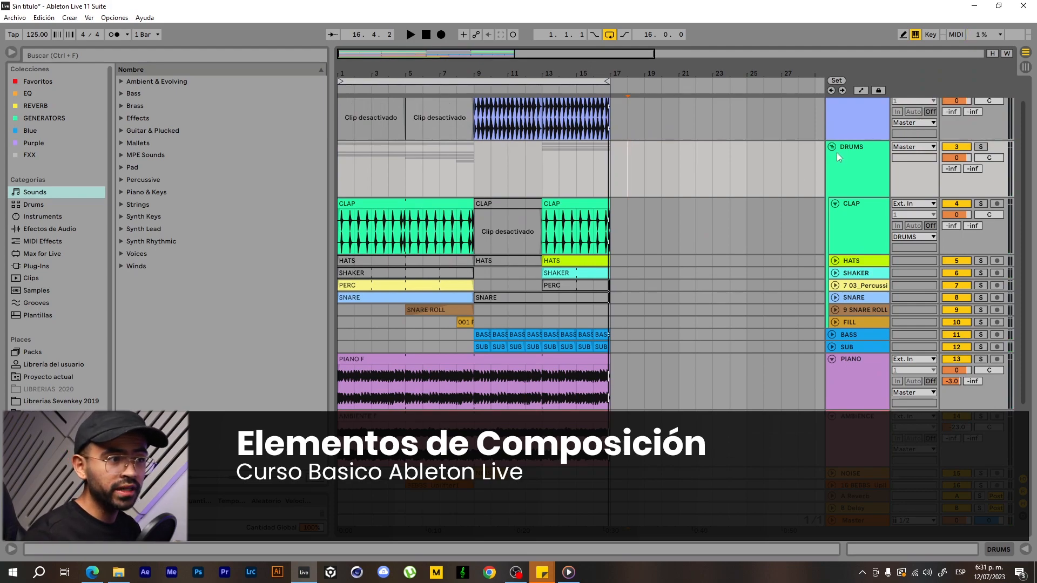
{"action": "left_click", "coordinate": [834, 203]}
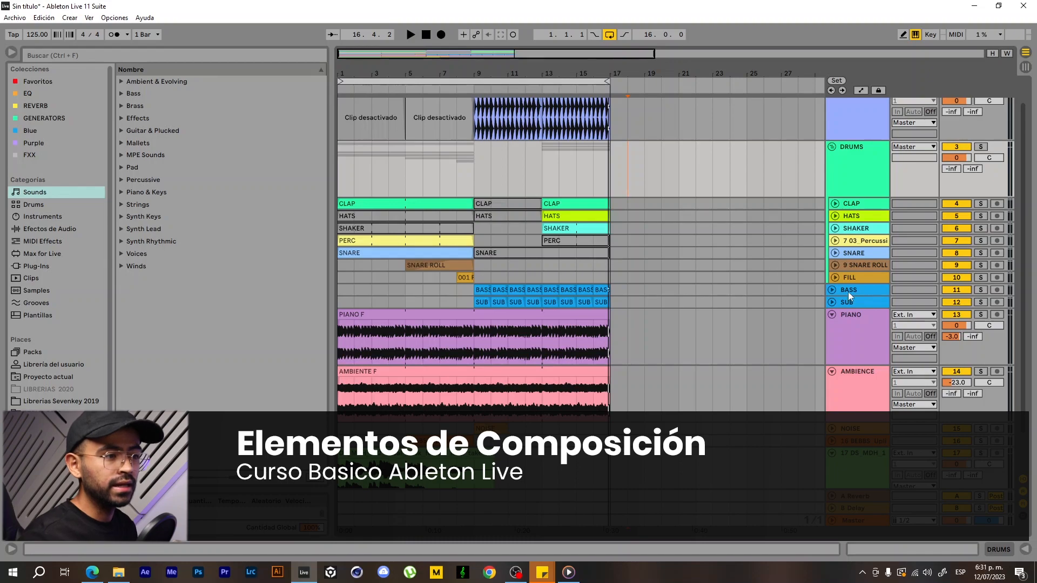
{"action": "left_click", "coordinate": [830, 315]}
{"action": "left_click", "coordinate": [832, 326]}
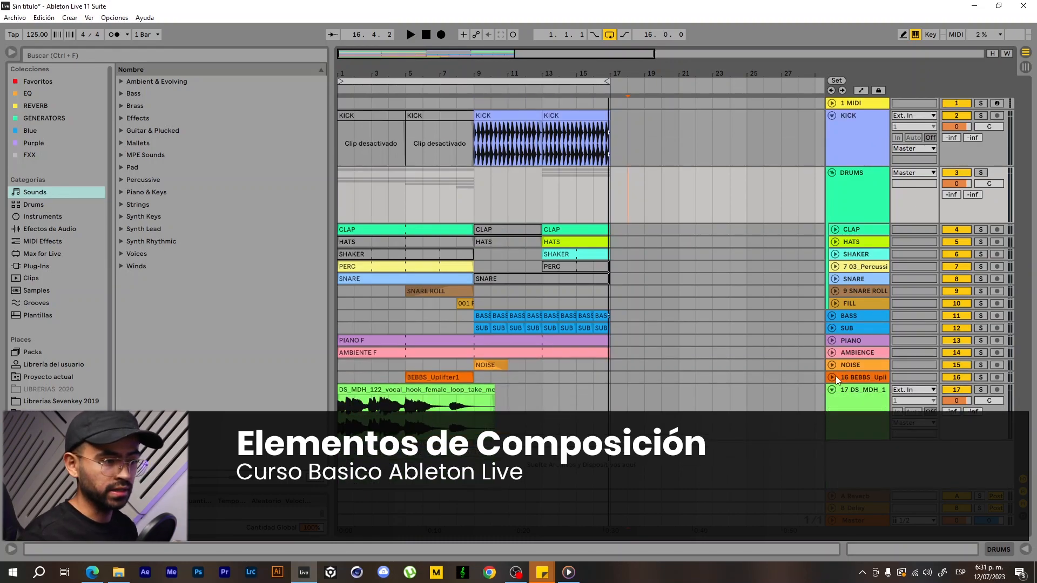
{"action": "left_click", "coordinate": [831, 390]}
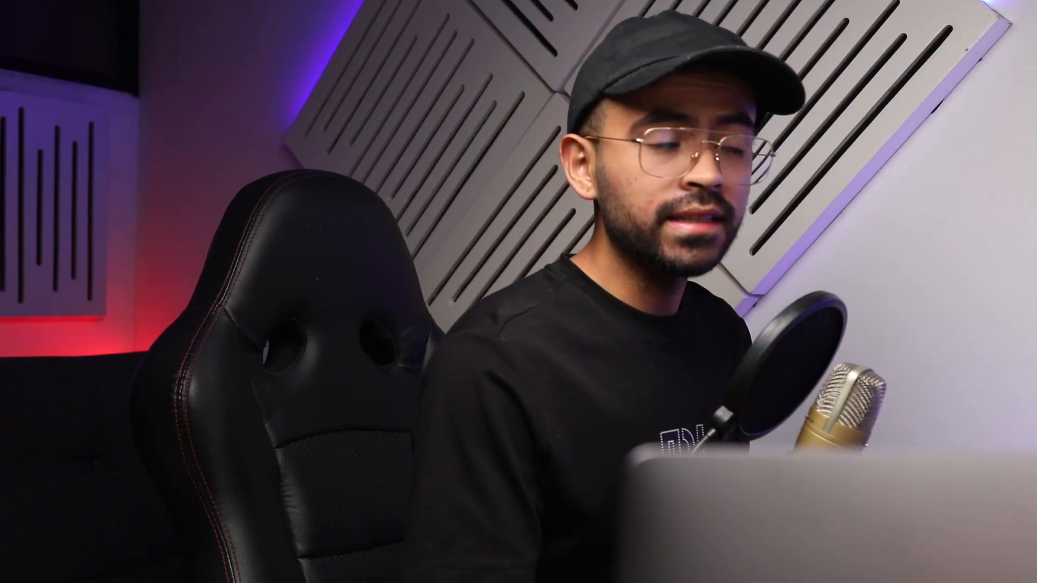